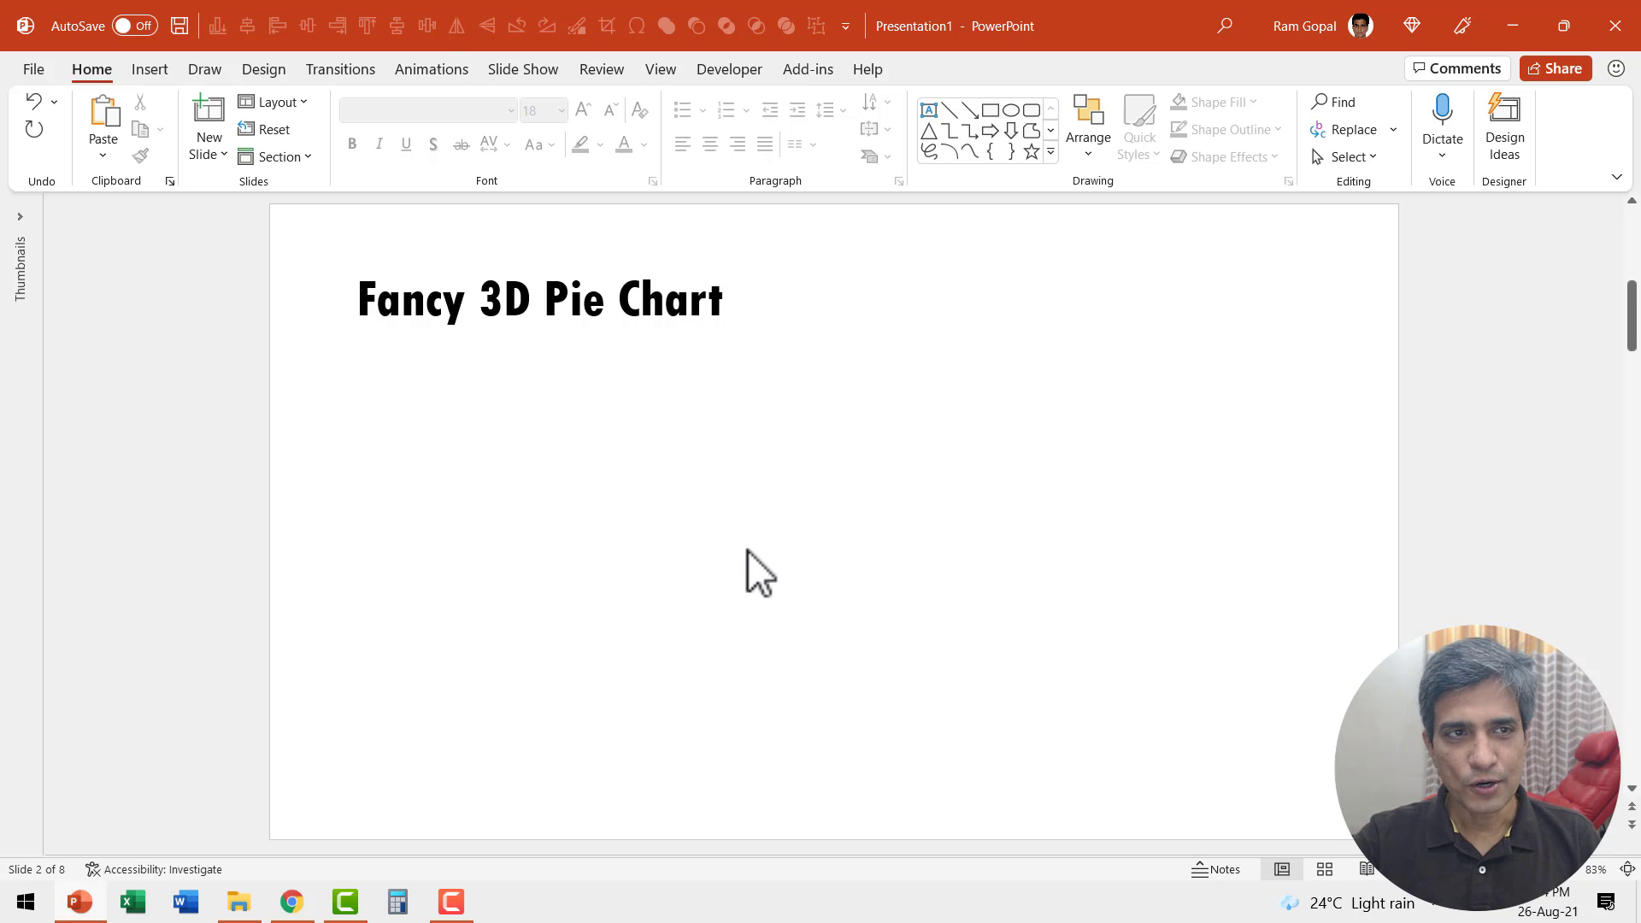
- Insert a default 3-D Pie chart of quarterly Sales on the Fancy 3D Pie Chart slide
{"action": "left_click", "coordinate": [151, 70]}
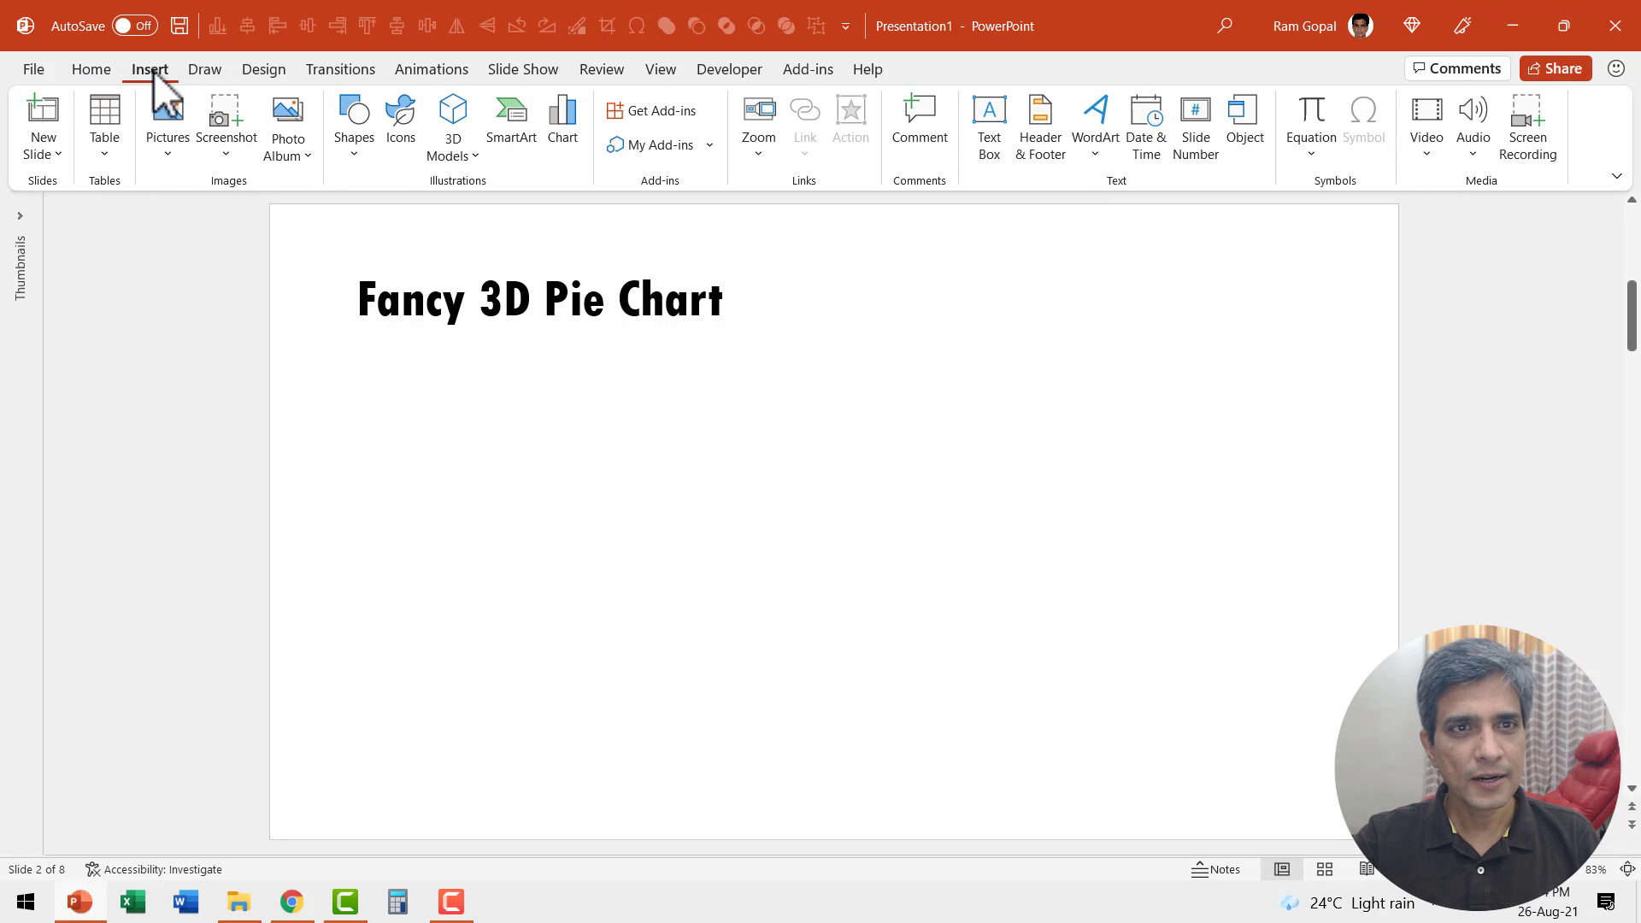
{"action": "left_click", "coordinate": [564, 128]}
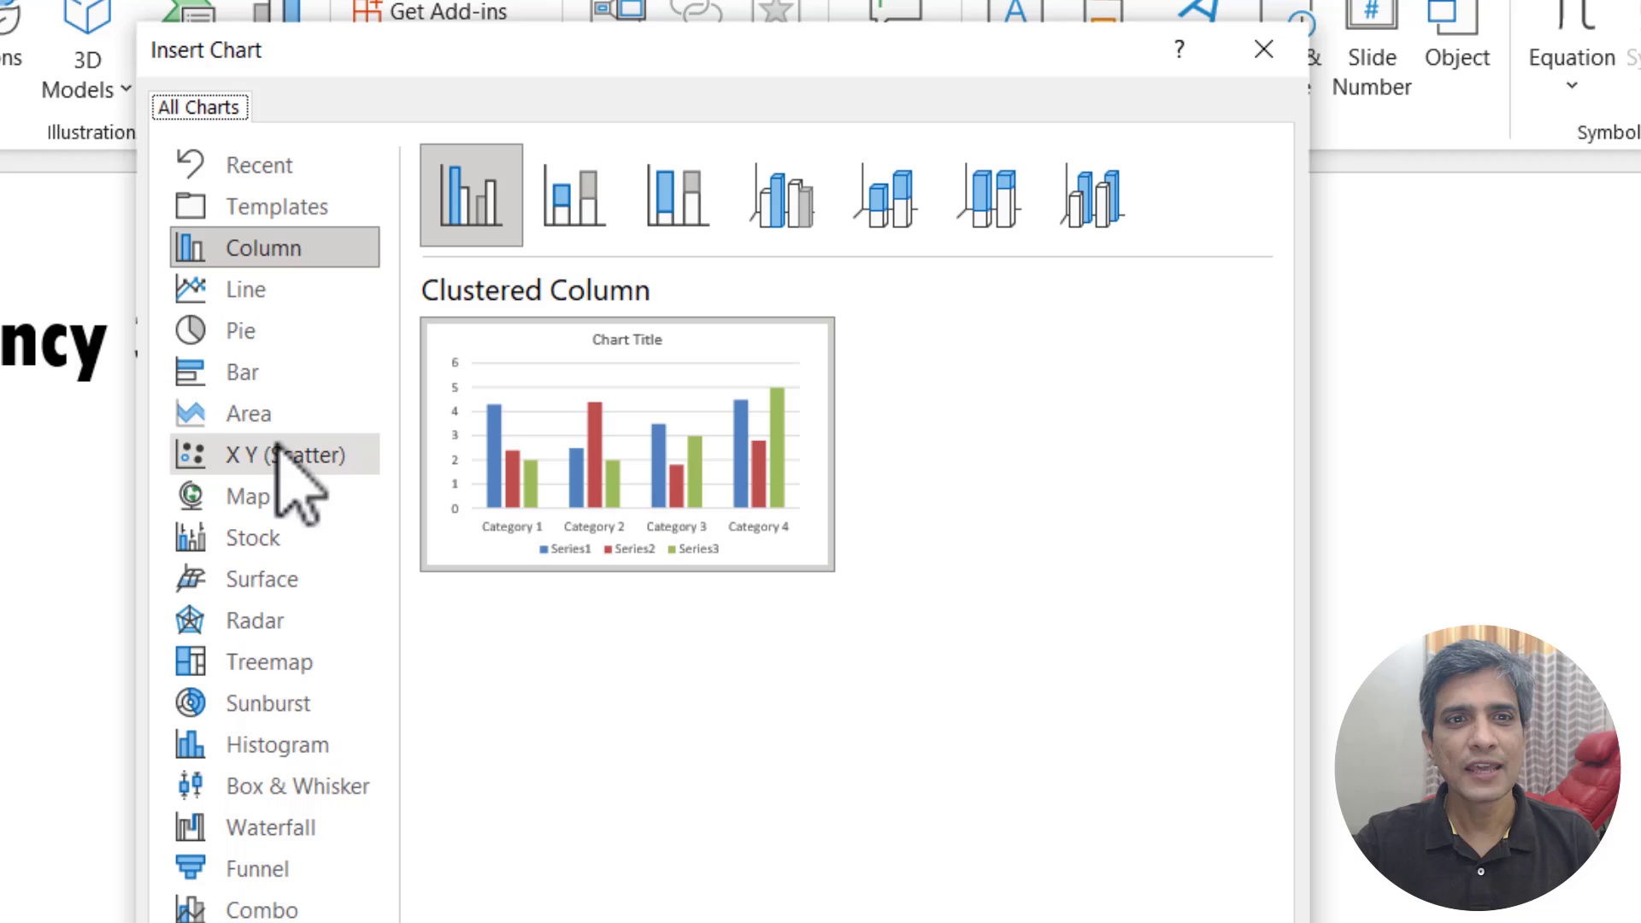
{"action": "left_click", "coordinate": [243, 333]}
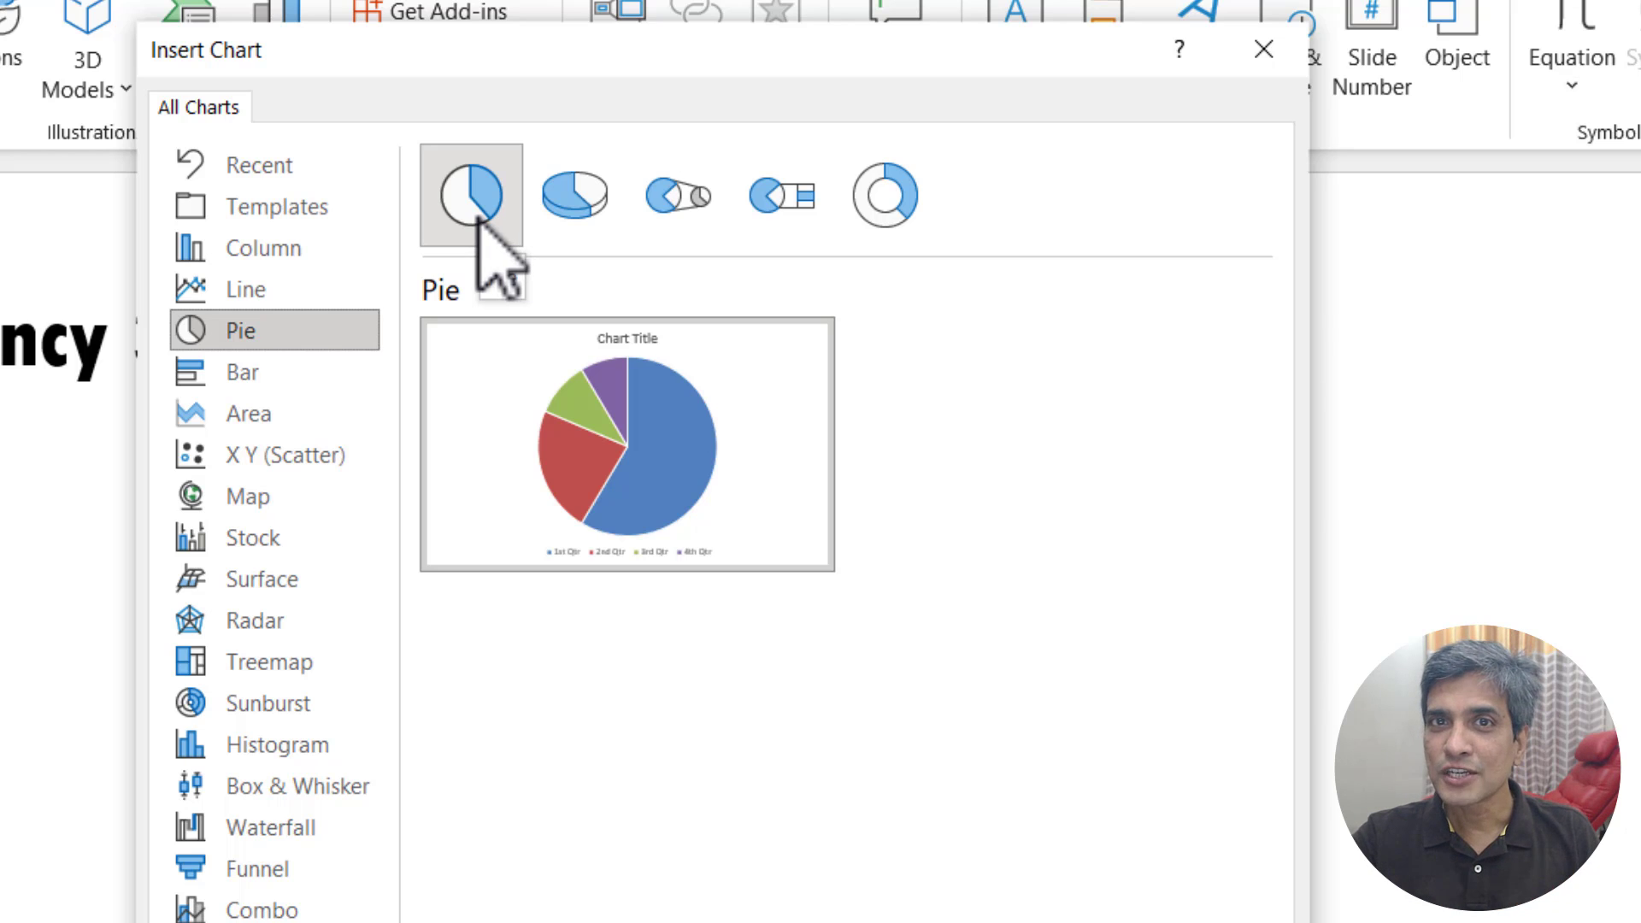
{"action": "left_click", "coordinate": [578, 212]}
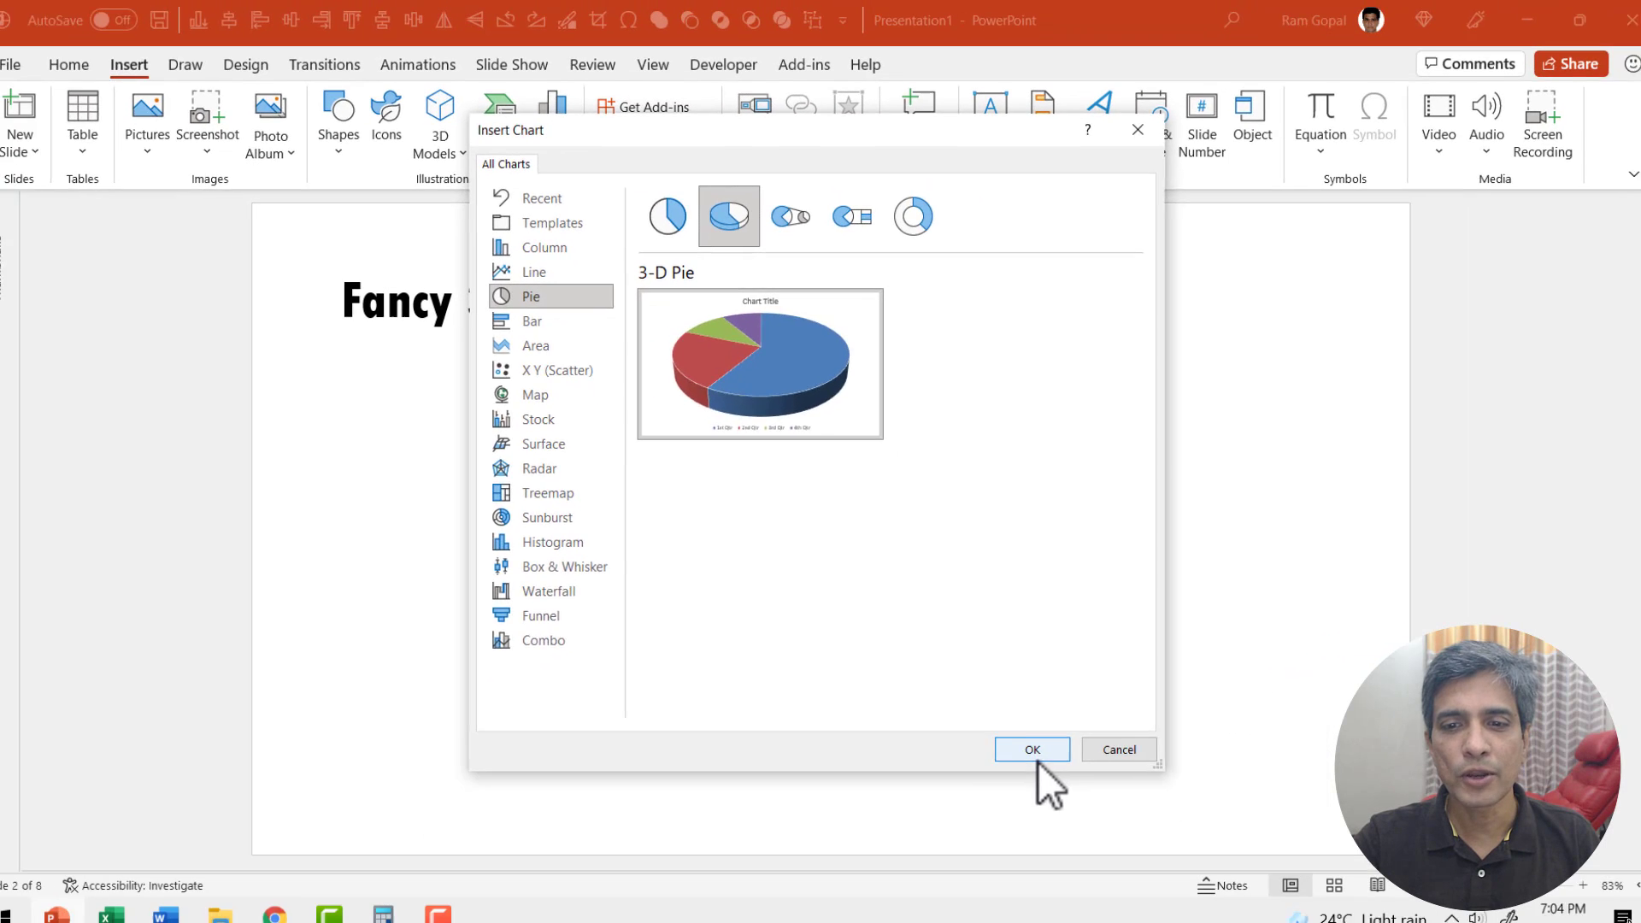
{"action": "left_click", "coordinate": [1038, 761]}
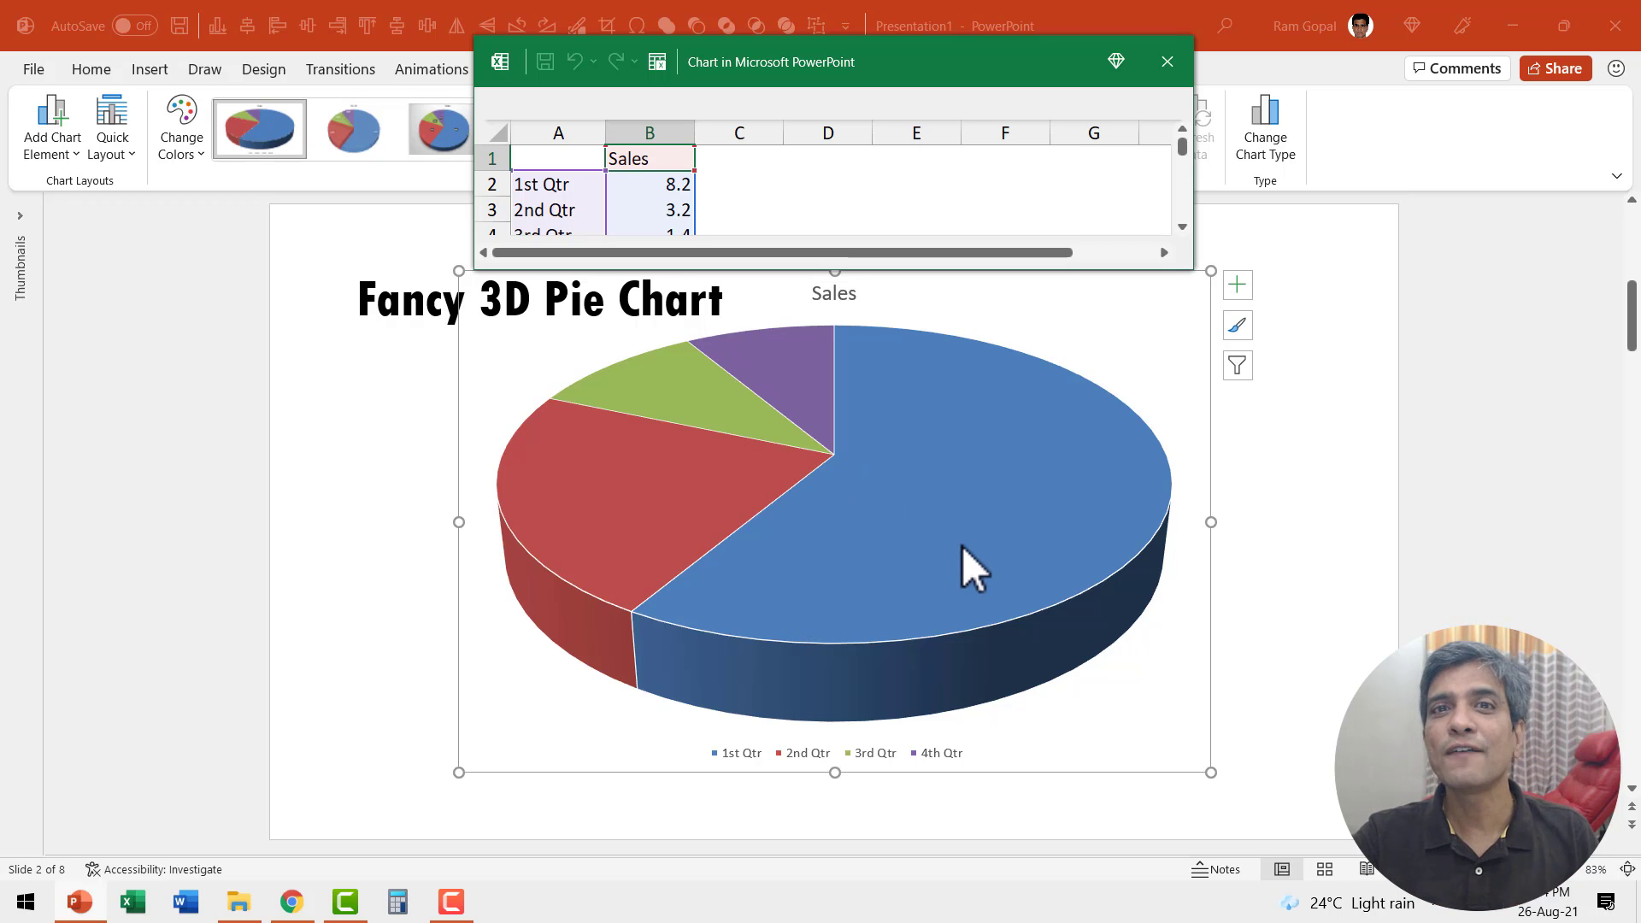
- Close the data sheet, delete the legend and 'Sales' title, and shrink the chart
{"action": "left_click", "coordinate": [1167, 61]}
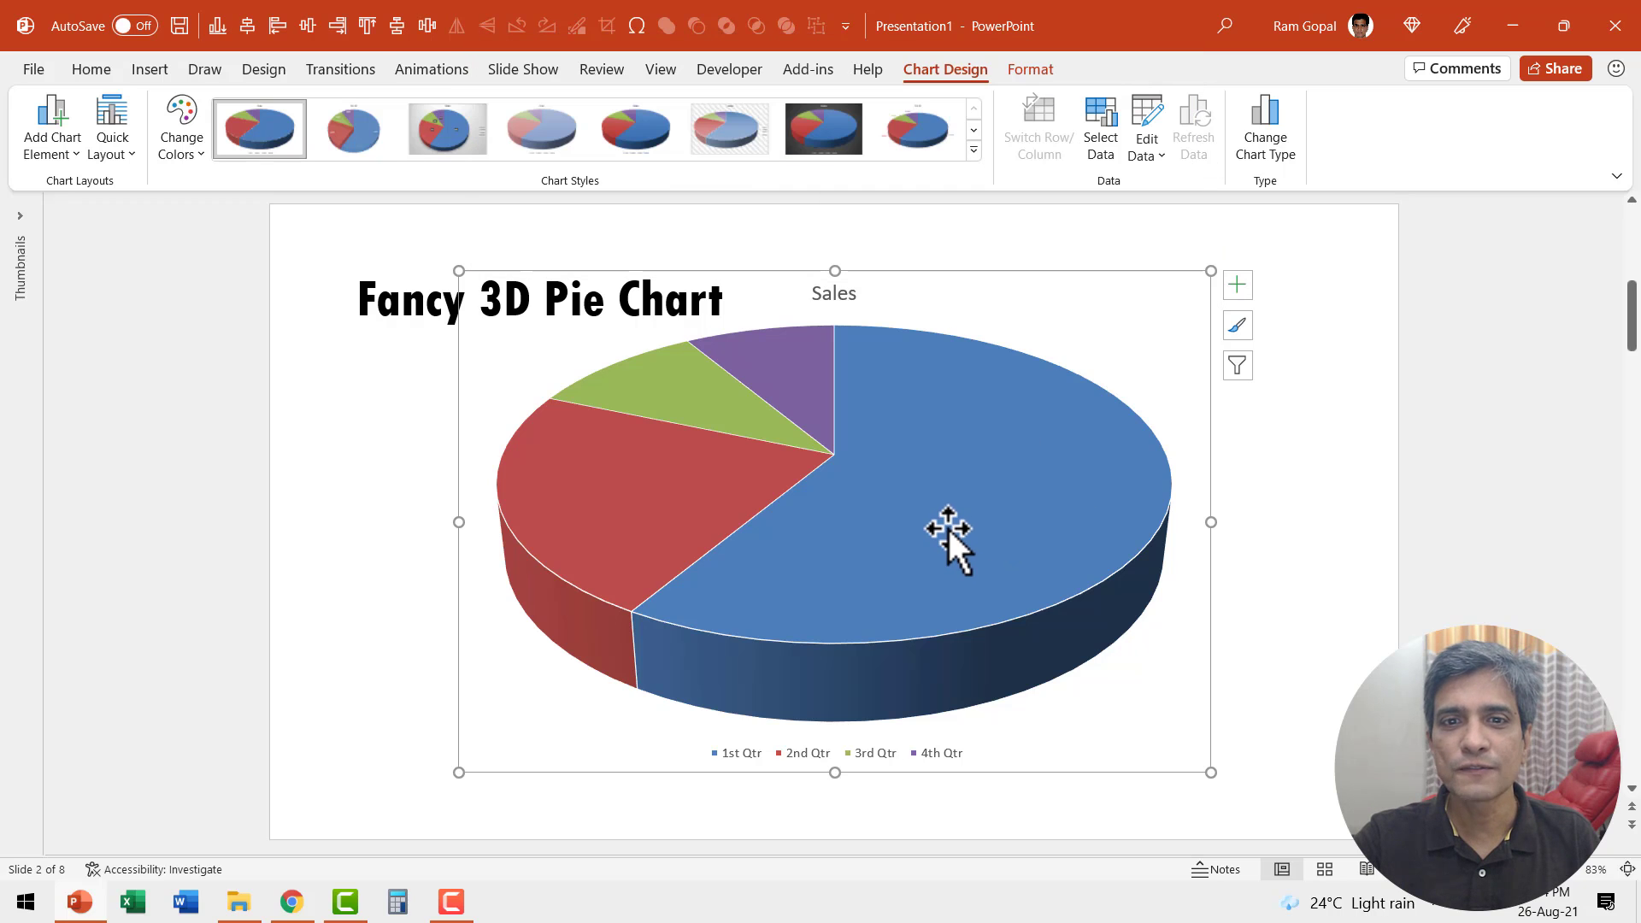
{"action": "left_click", "coordinate": [824, 761]}
{"action": "key", "text": "Delete"}
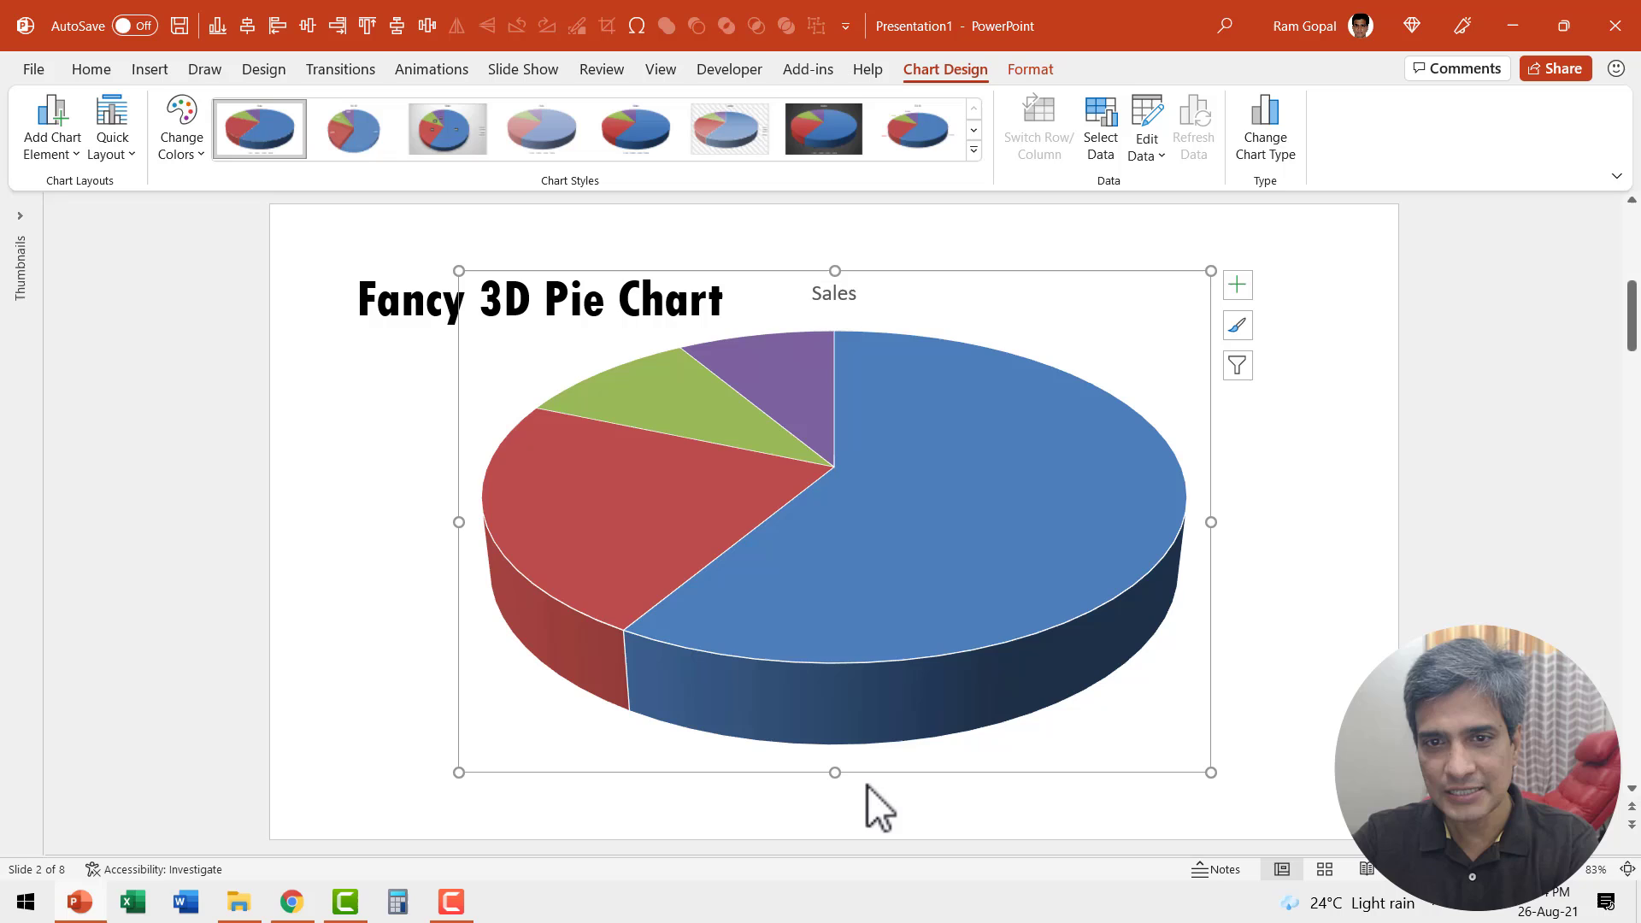
{"action": "left_click", "coordinate": [839, 295]}
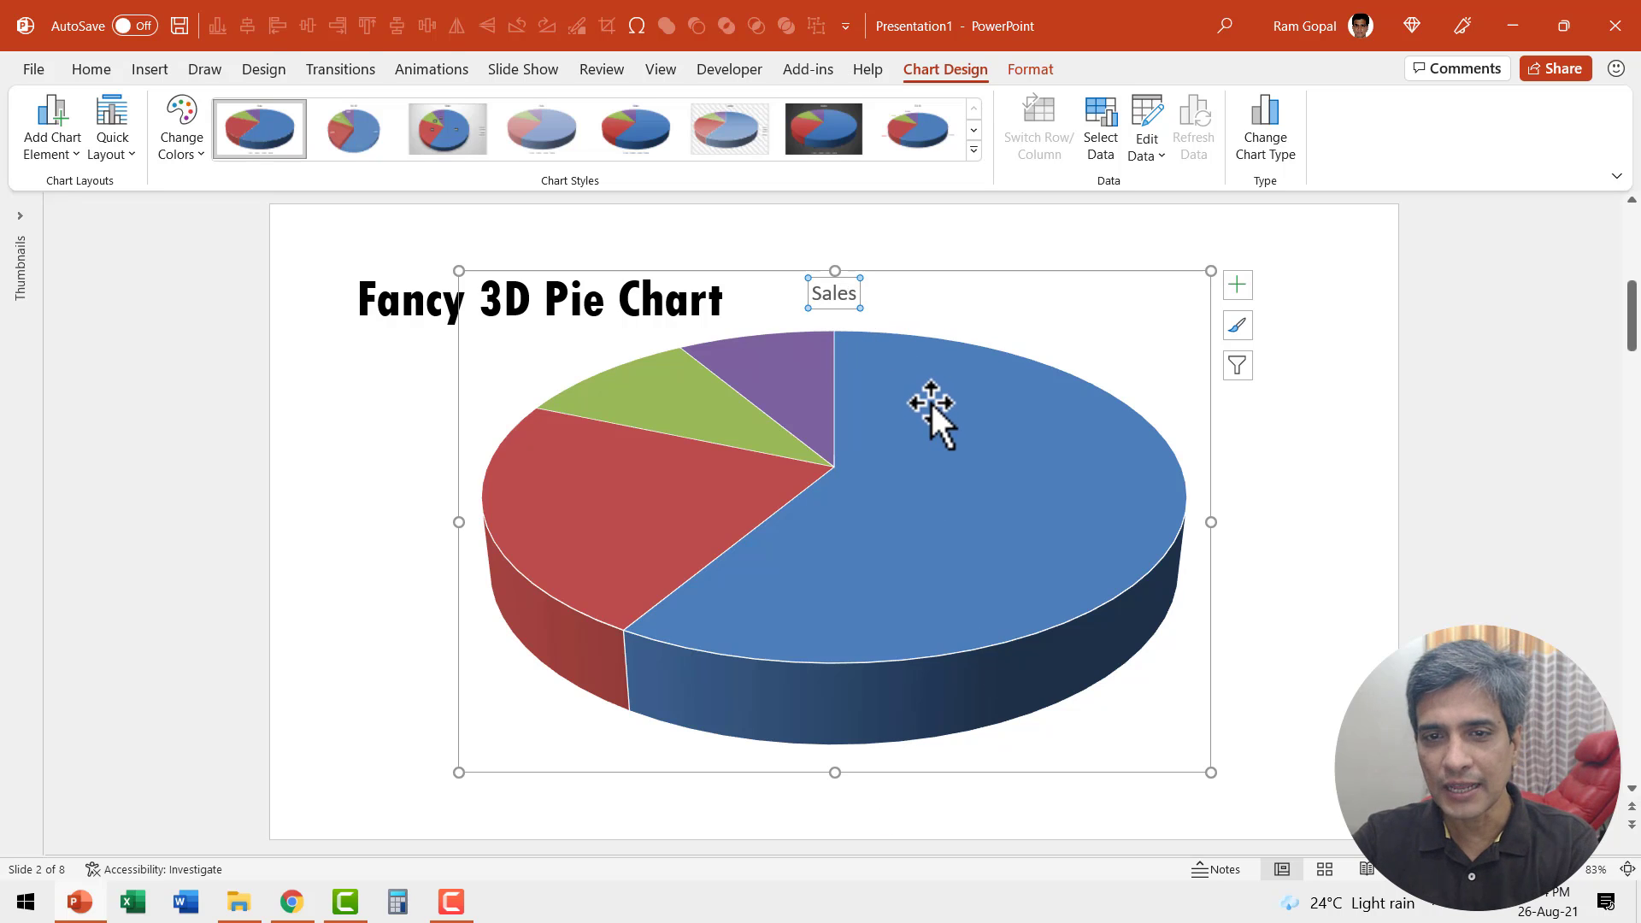
{"action": "key", "text": "Delete"}
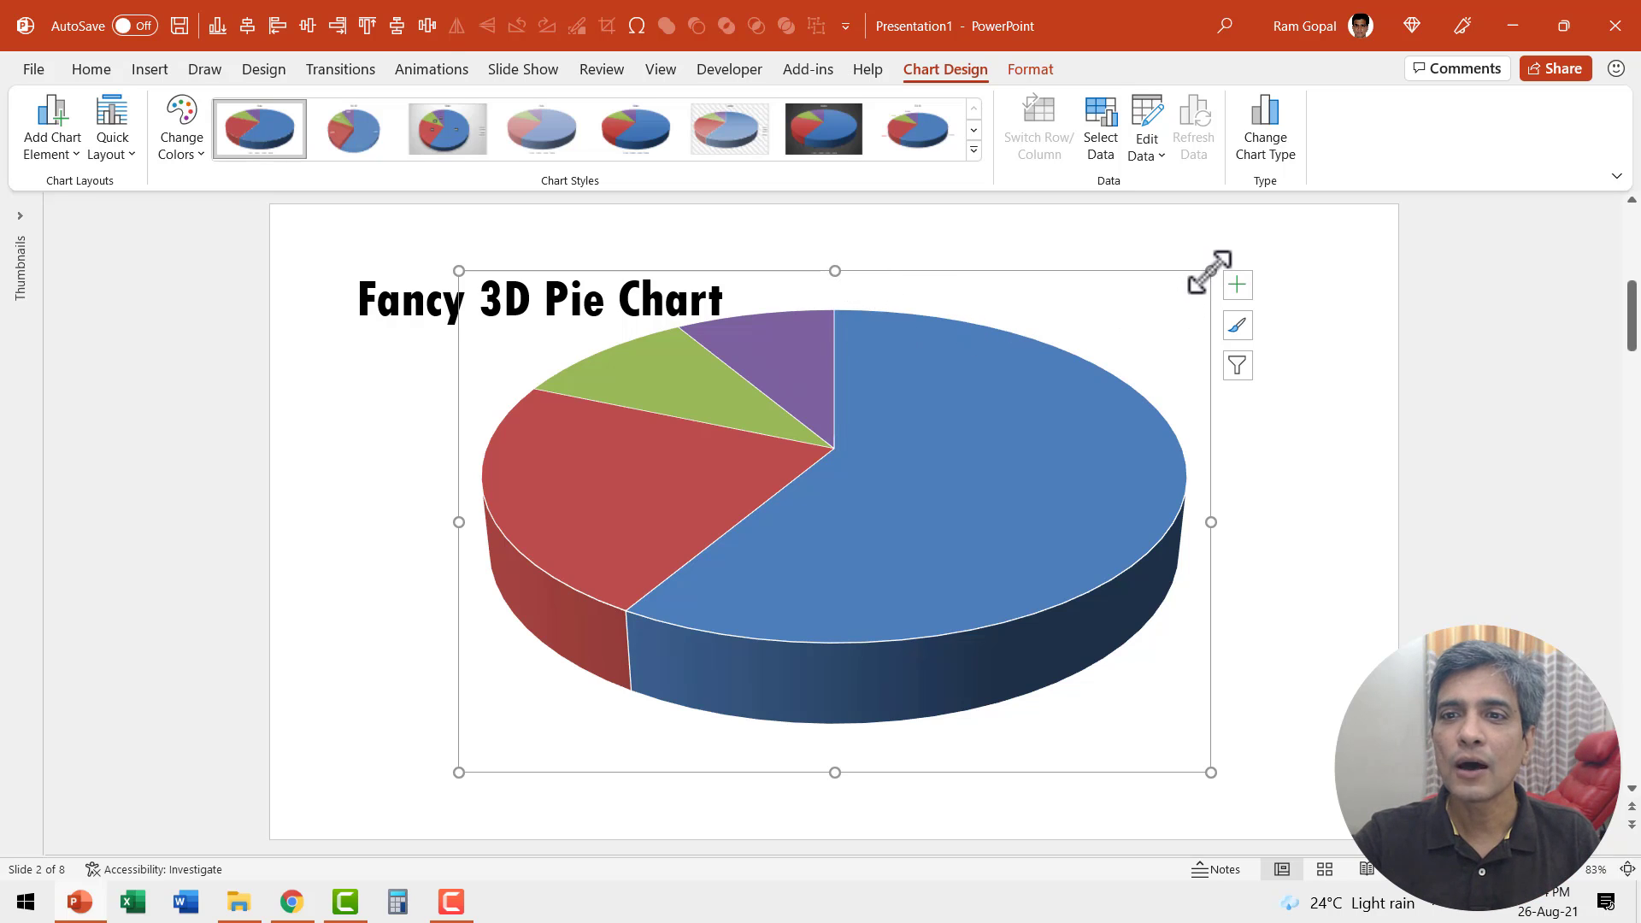
{"action": "left_click_drag", "start_coordinate": [1212, 272], "coordinate": [1137, 436]}
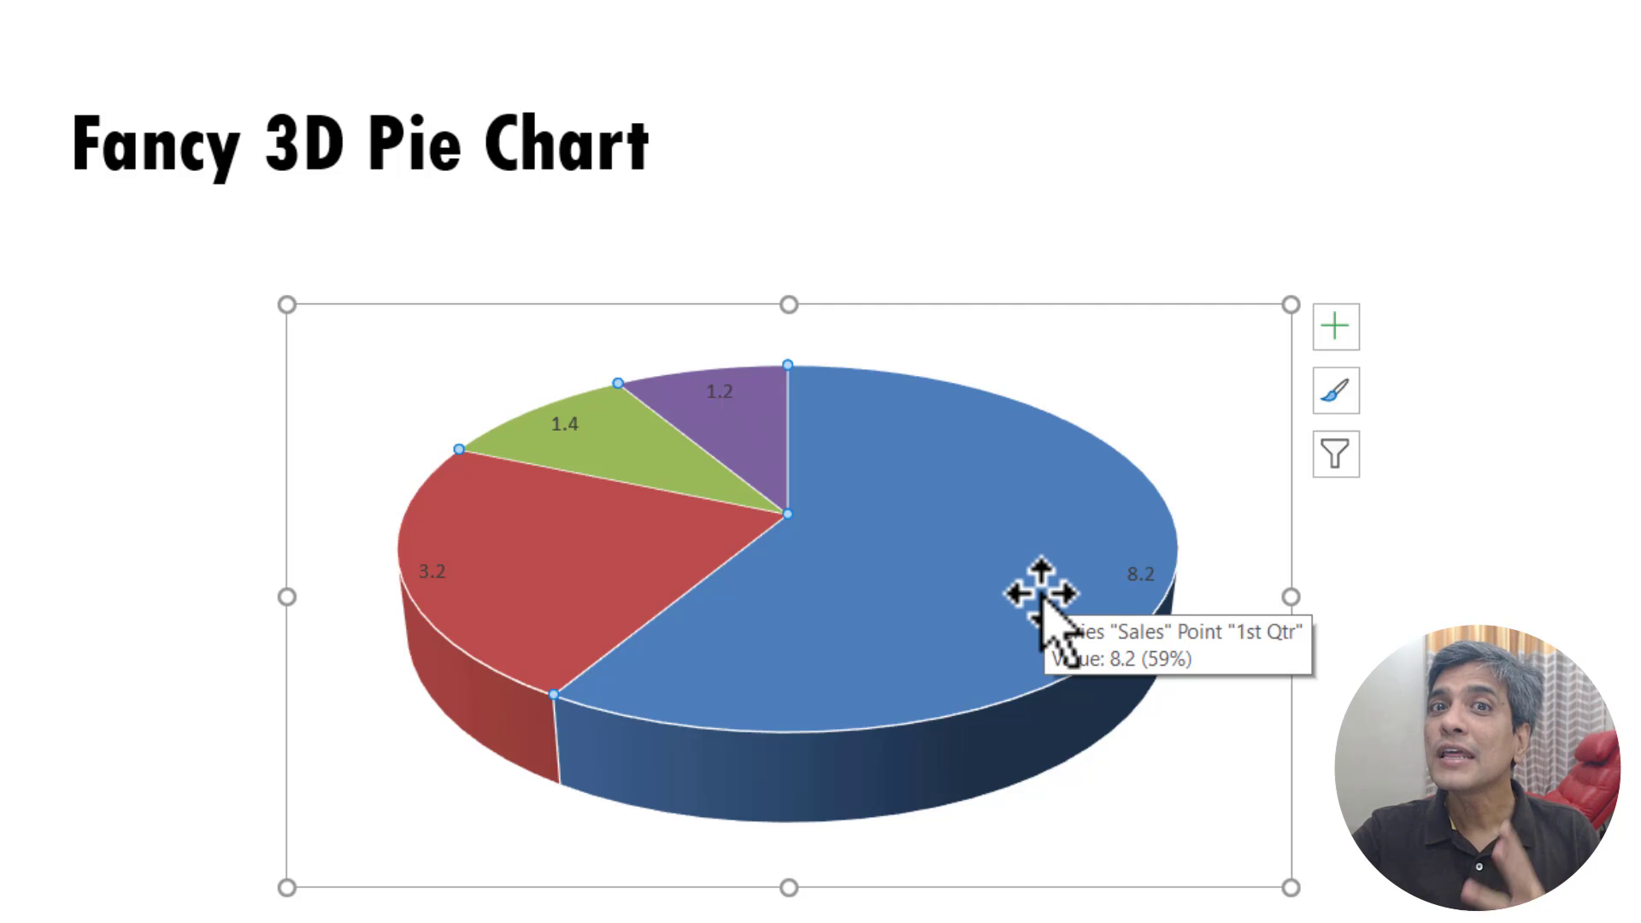
- Add category names to the pie's data labels so they read like '1st Qtr, 8.2'
{"action": "right_click", "coordinate": [731, 400]}
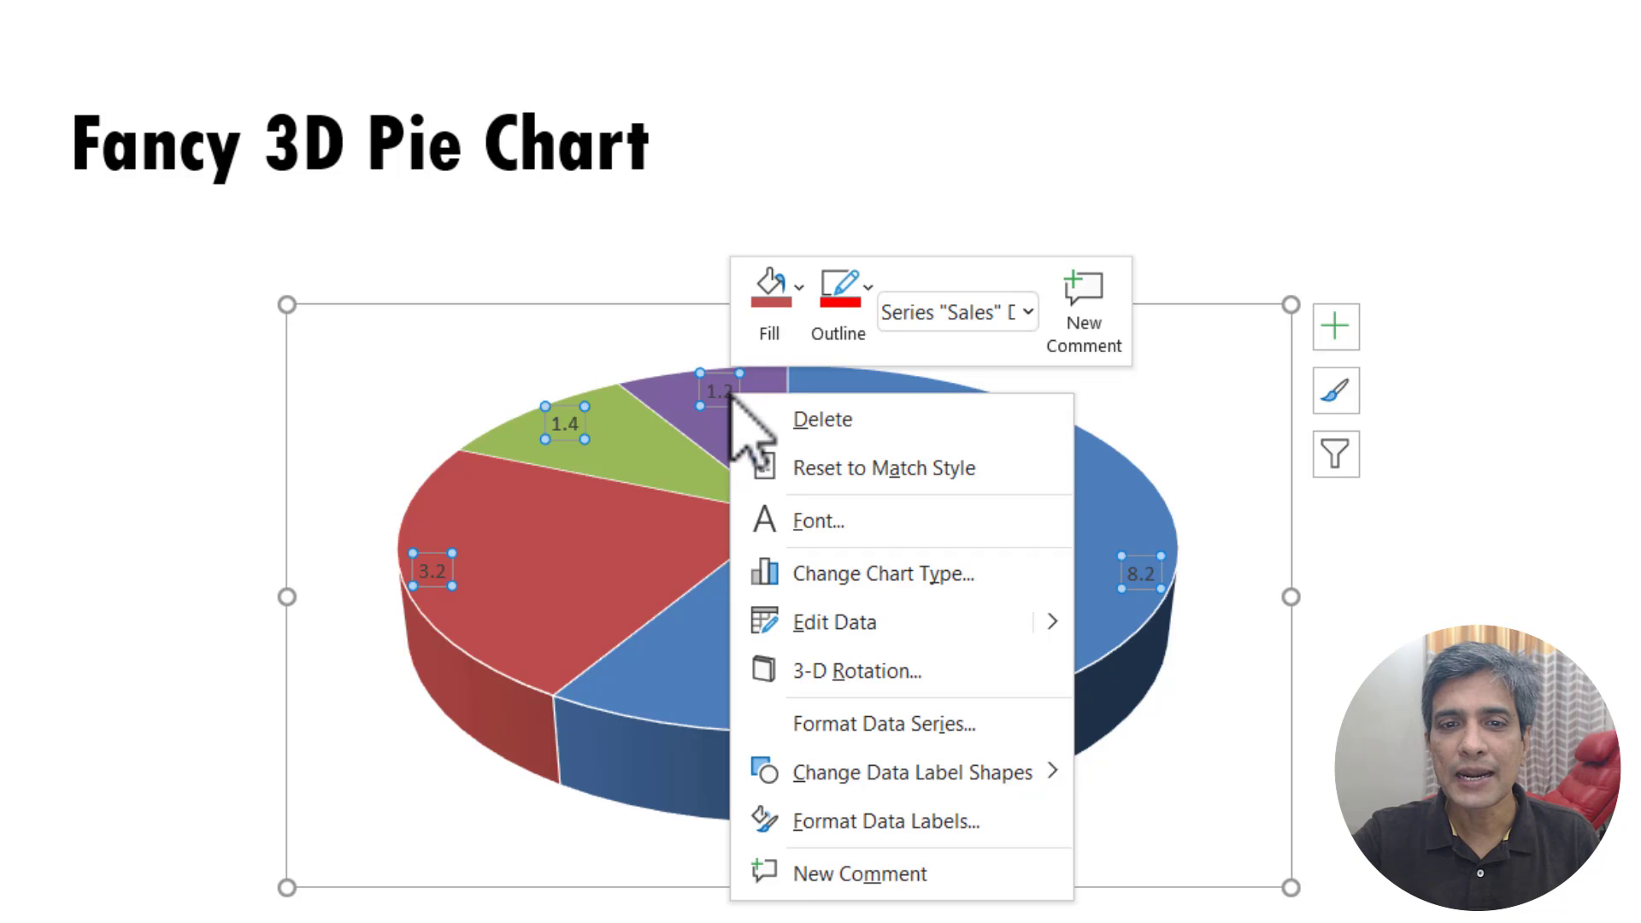
{"action": "left_click", "coordinate": [908, 819]}
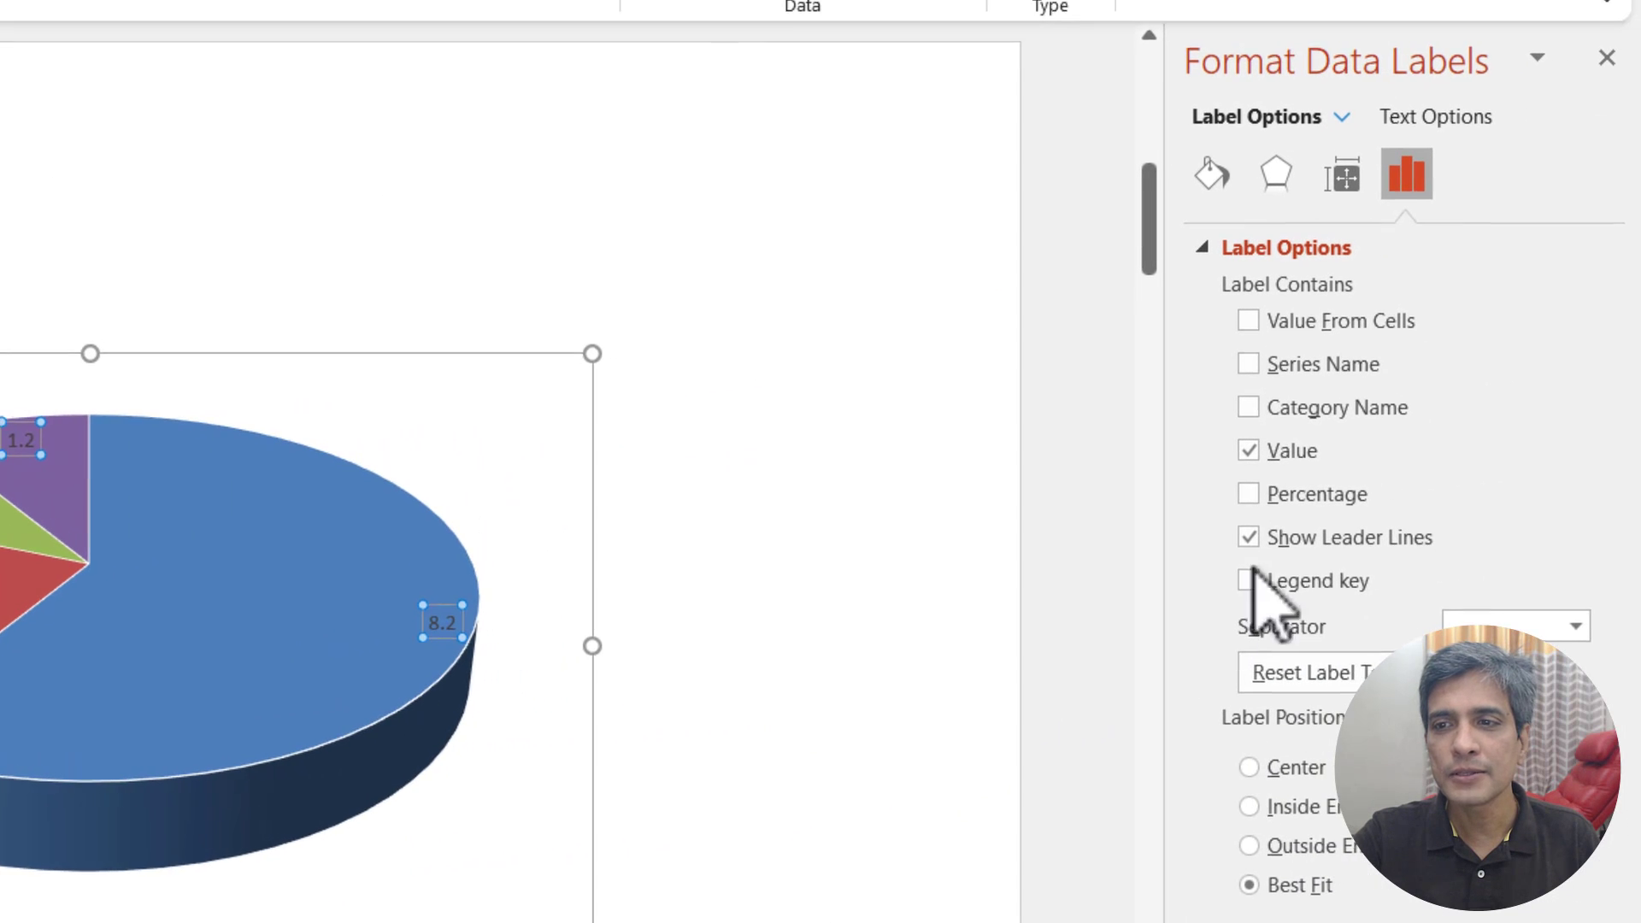
{"action": "left_click", "coordinate": [1250, 408]}
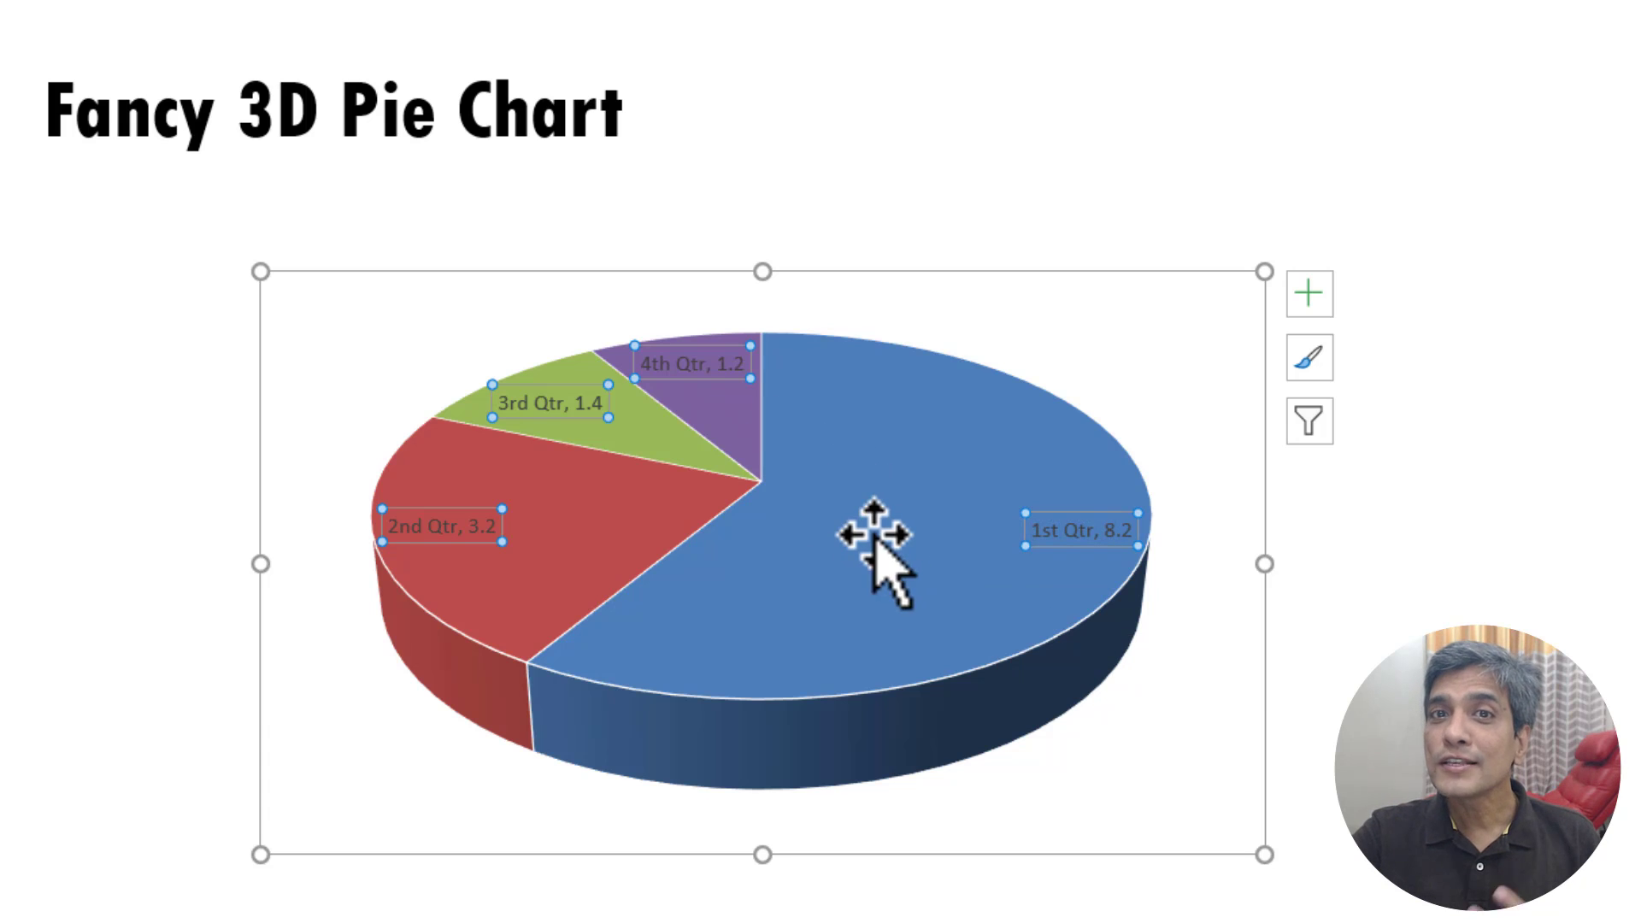
- Enlarge the chart's label text to 18 pt
{"action": "left_click", "coordinate": [867, 289]}
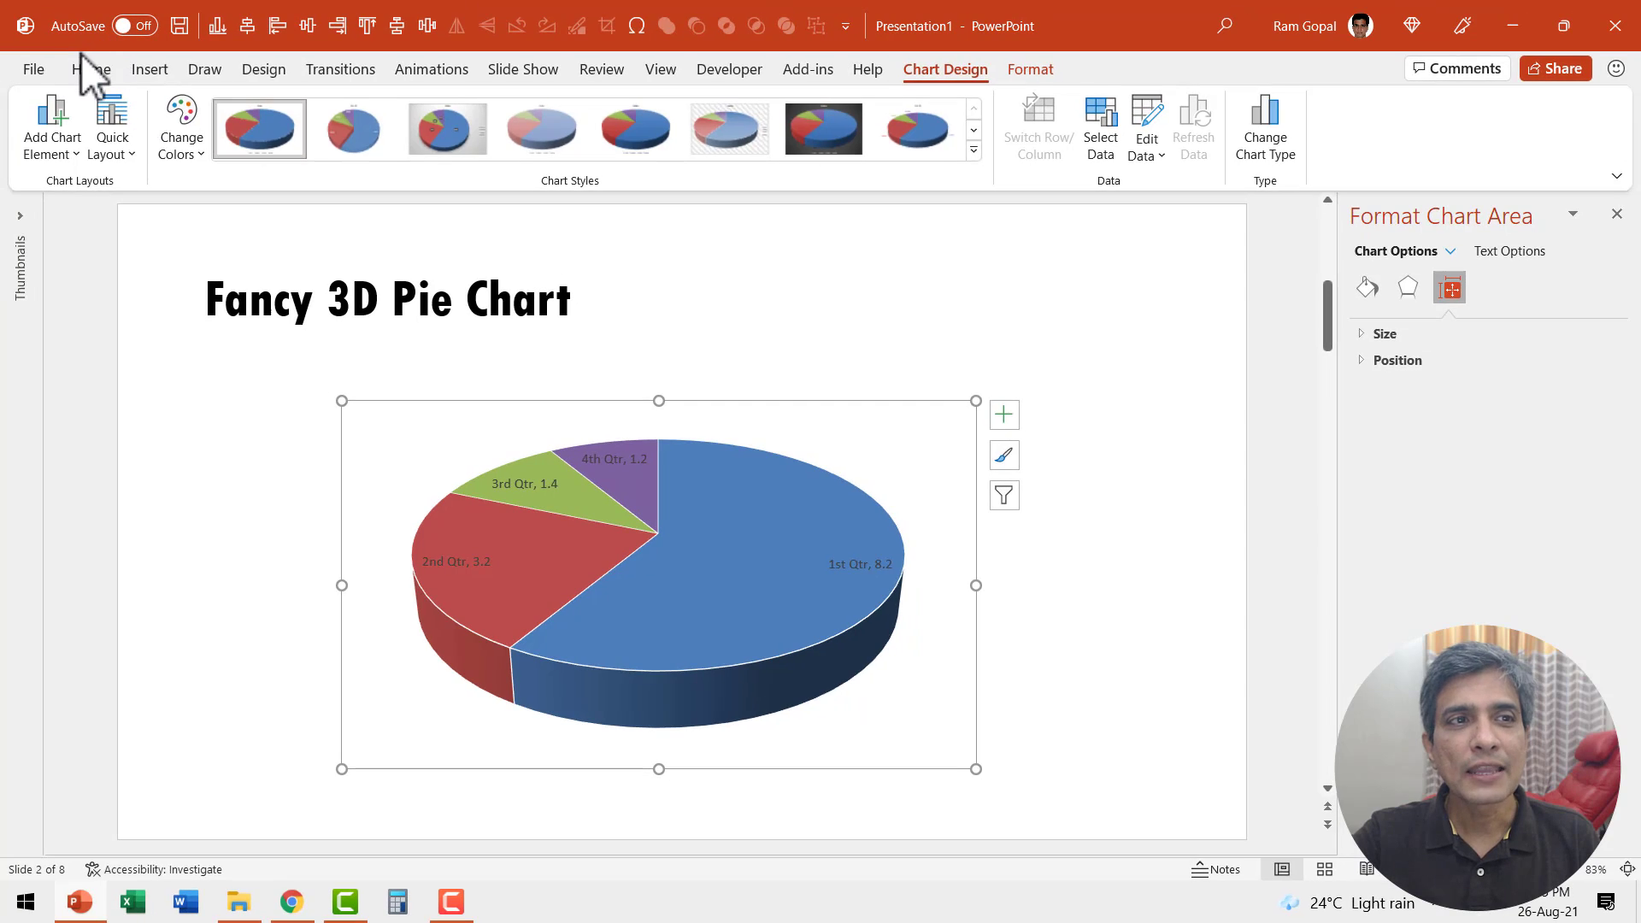
{"action": "left_click", "coordinate": [91, 68]}
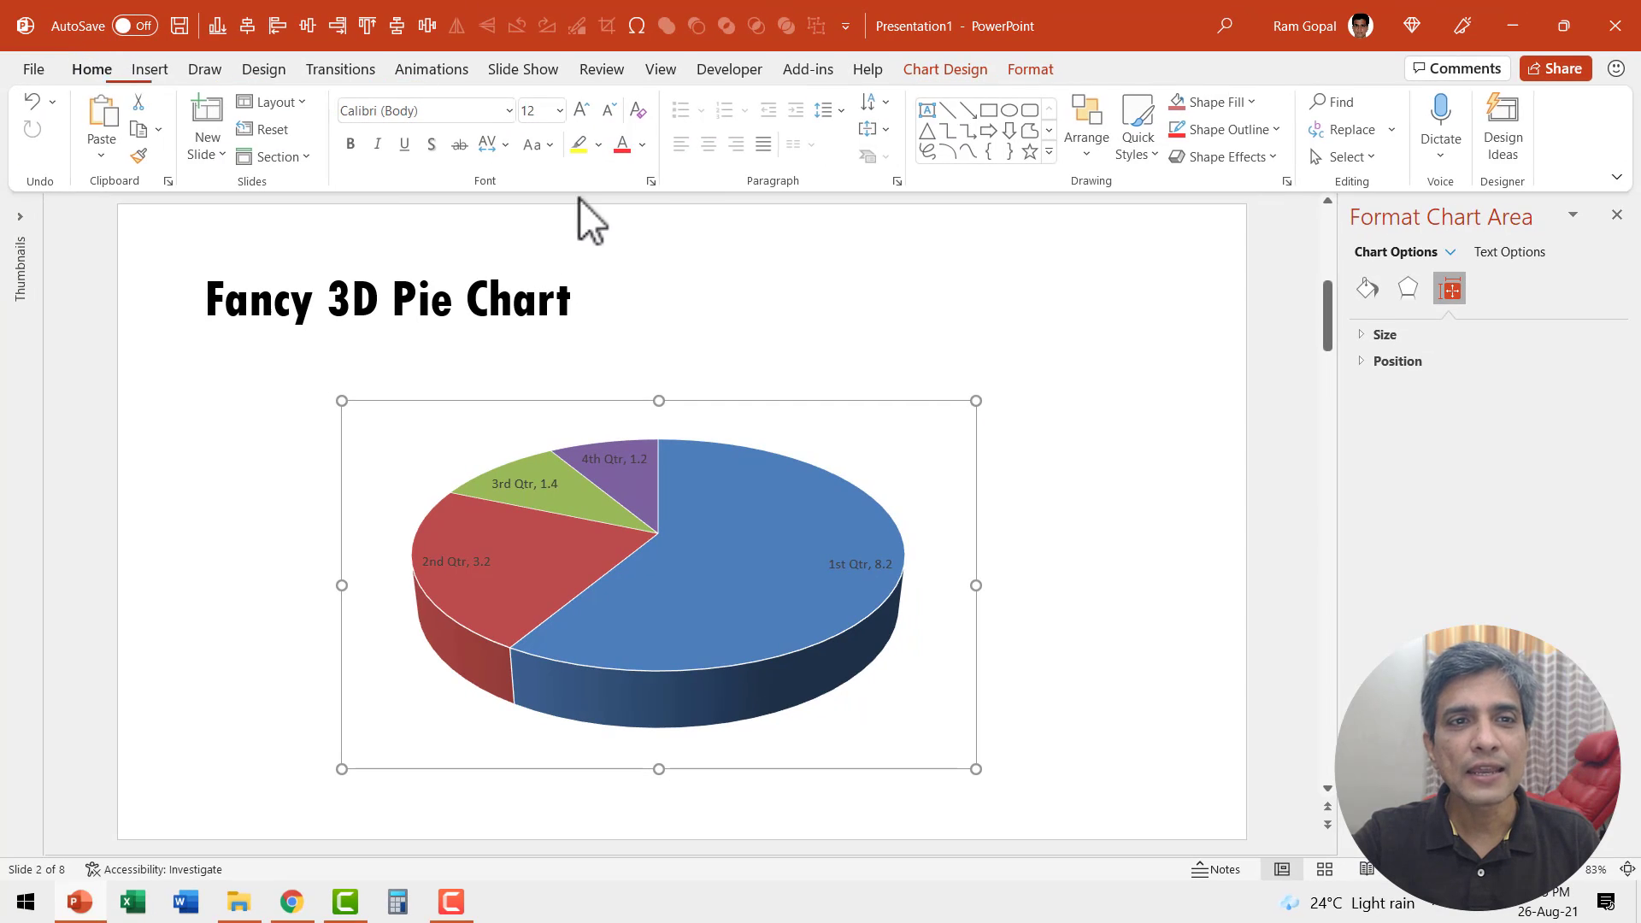
{"action": "left_click", "coordinate": [583, 109]}
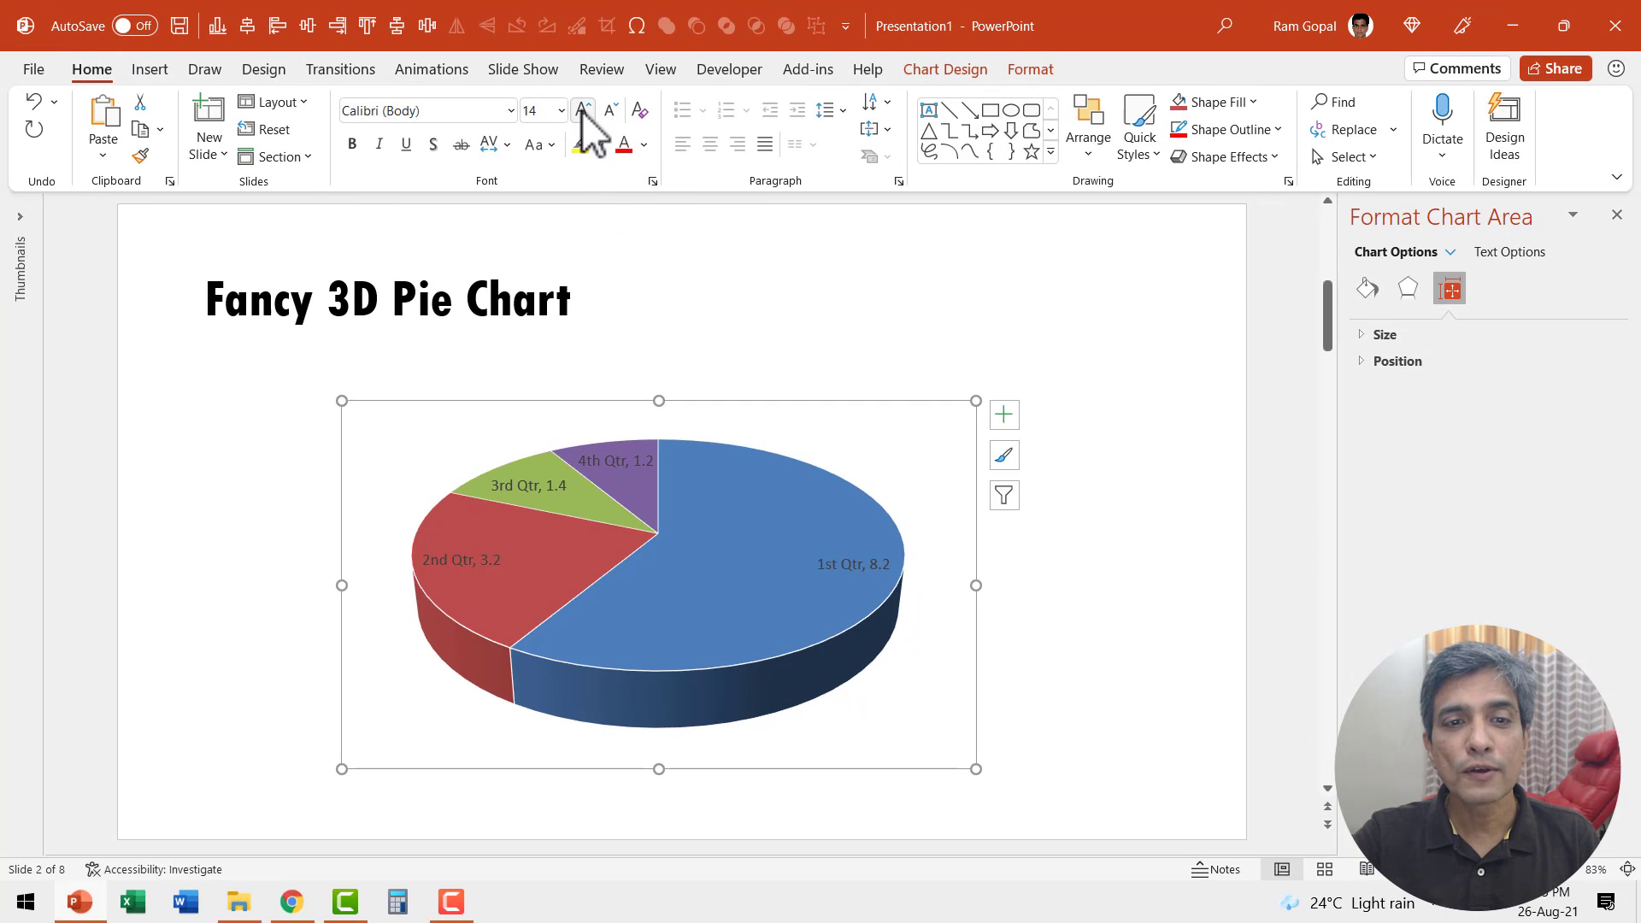
{"action": "left_click", "coordinate": [583, 110]}
{"action": "left_click", "coordinate": [583, 110]}
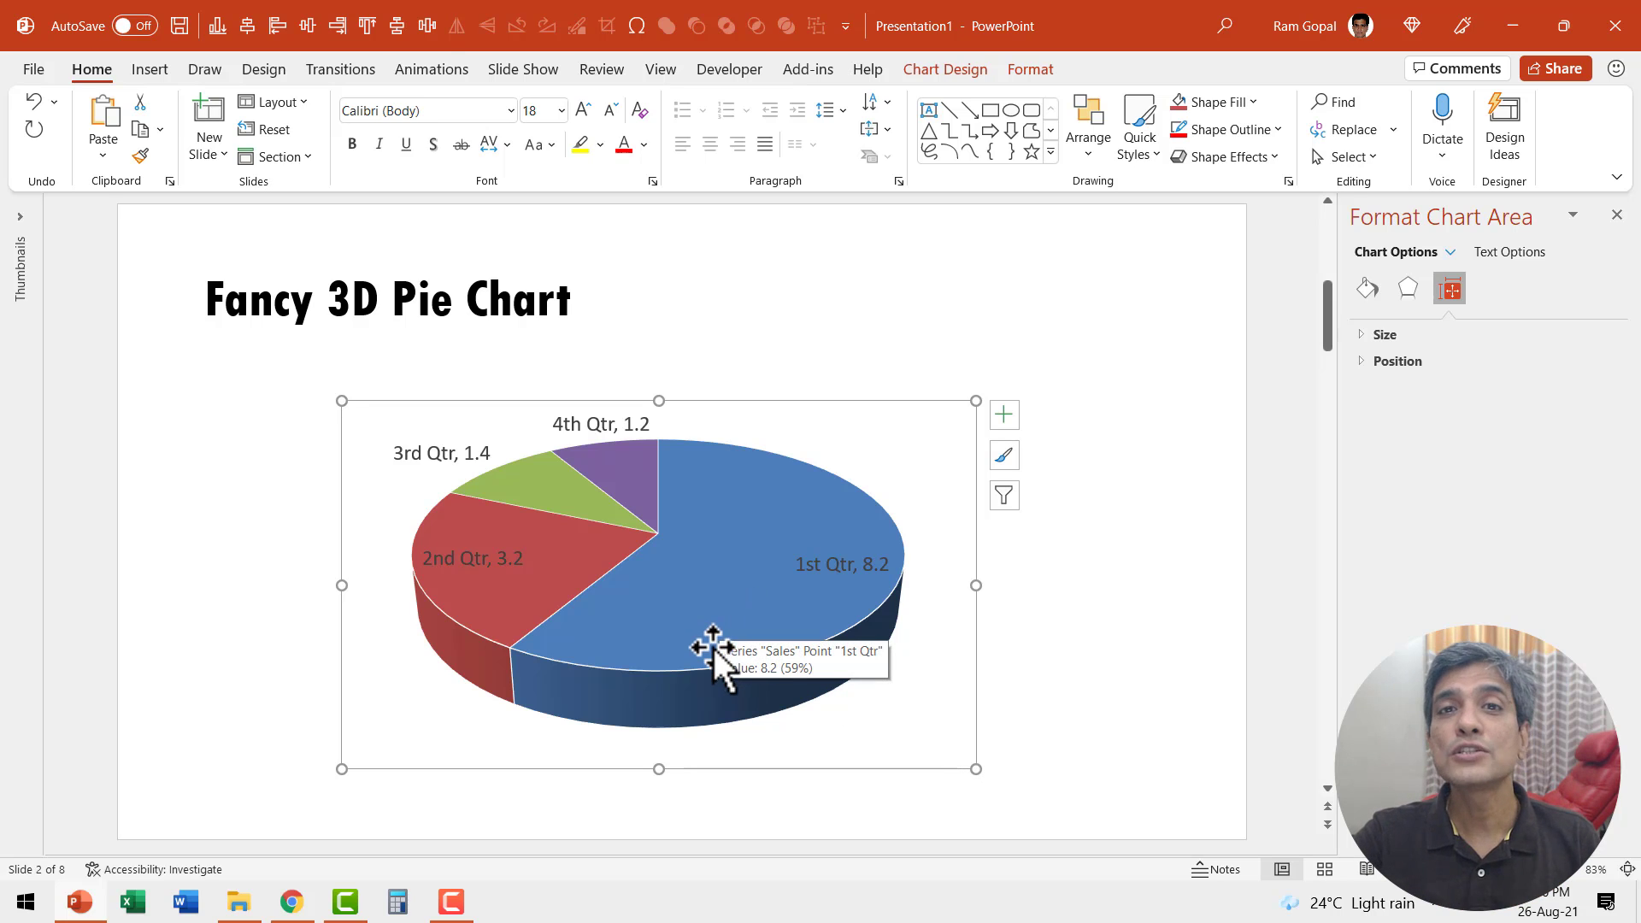
- Colour the 1st Qtr slice light blue and the 4th Qtr slice purple
{"action": "left_click", "coordinate": [803, 610]}
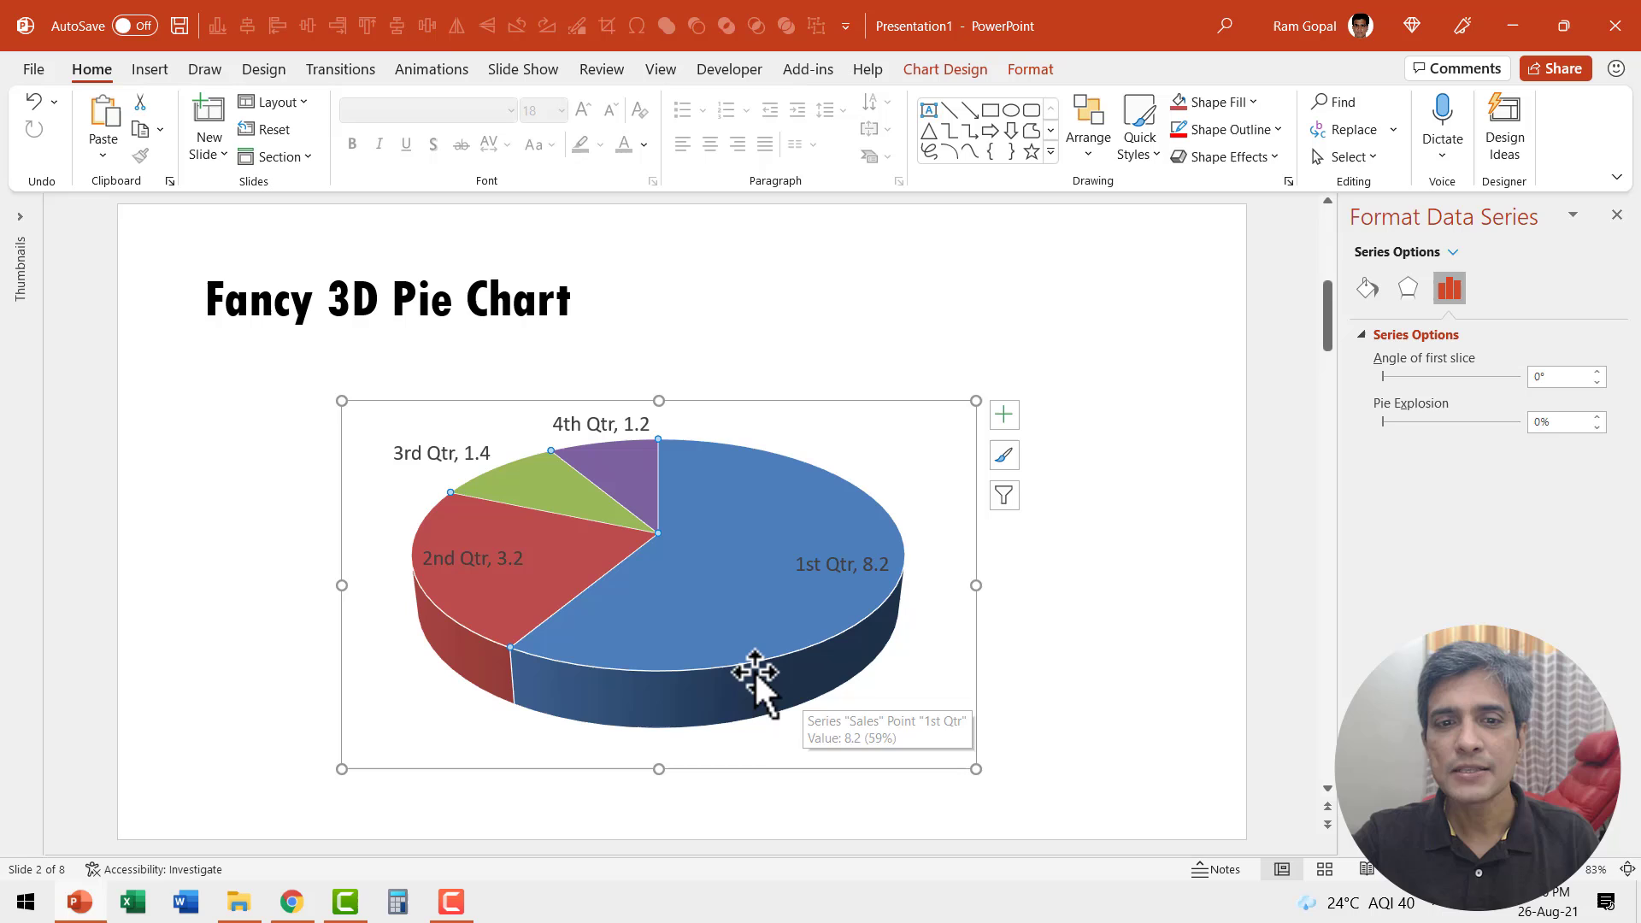
{"action": "left_click", "coordinate": [688, 648]}
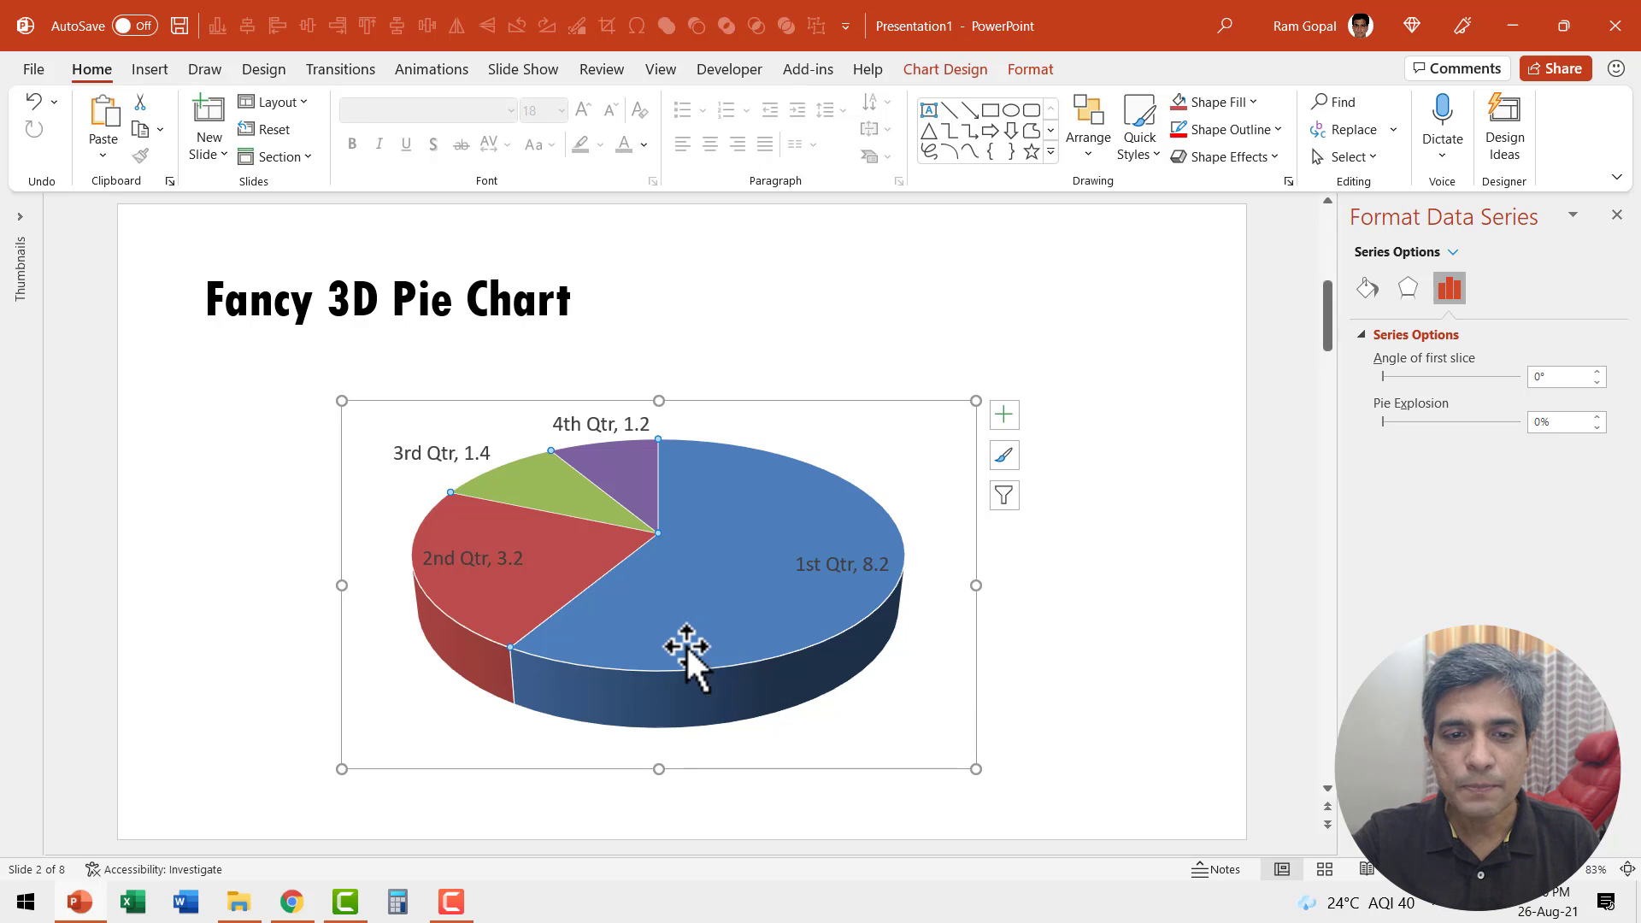
{"action": "left_click", "coordinate": [1230, 102]}
{"action": "left_click", "coordinate": [1279, 302]}
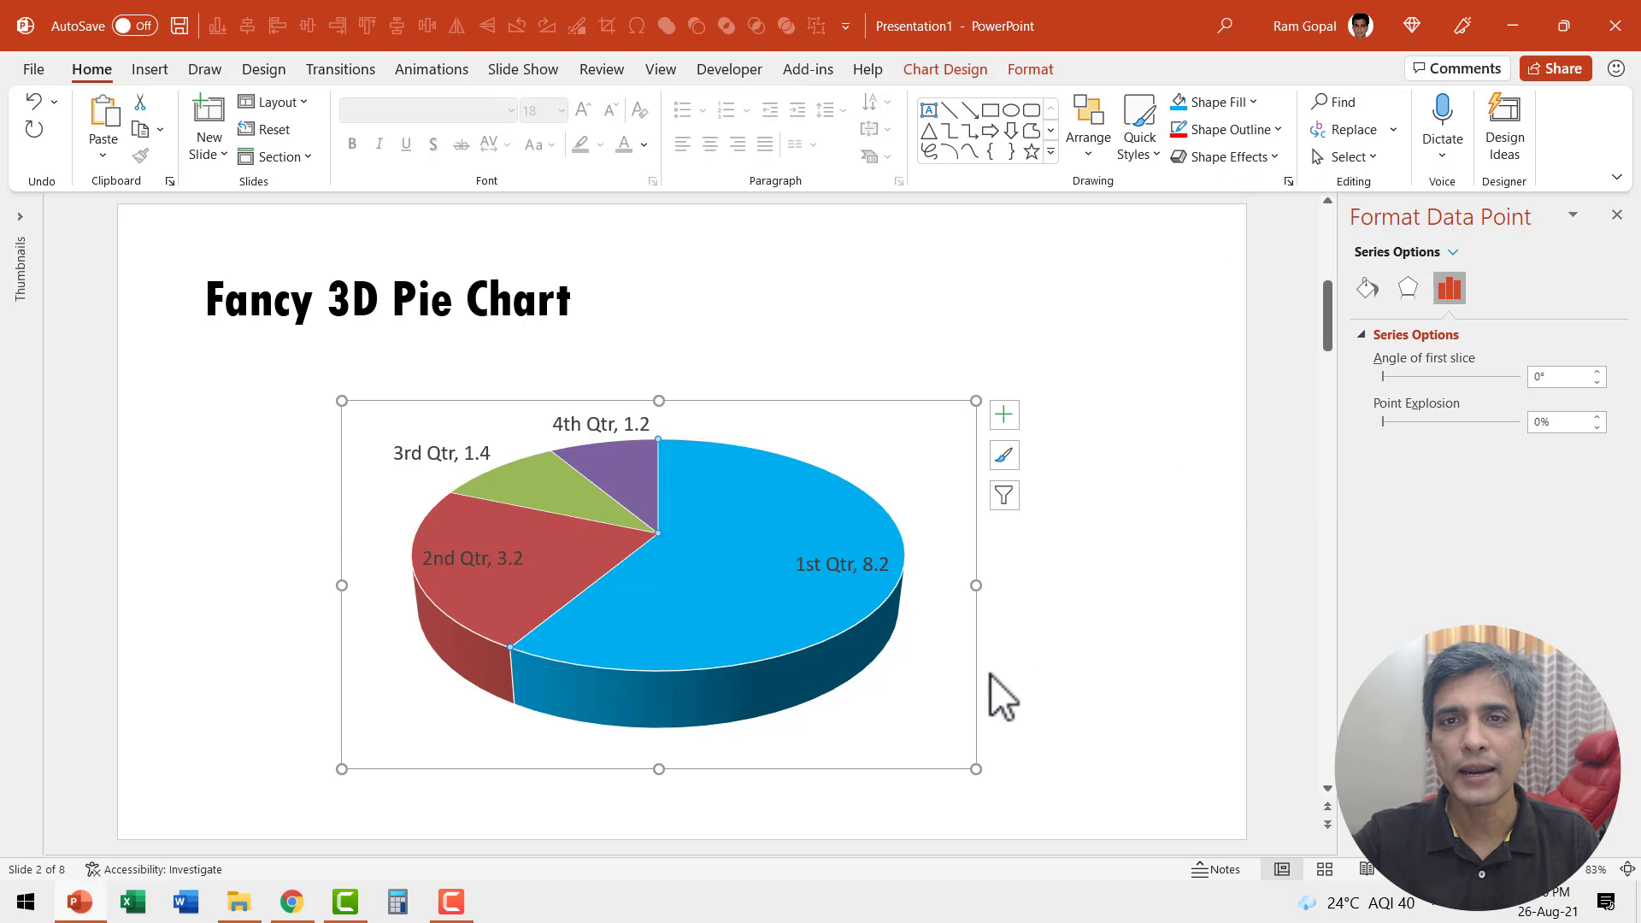
{"action": "left_click", "coordinate": [621, 461]}
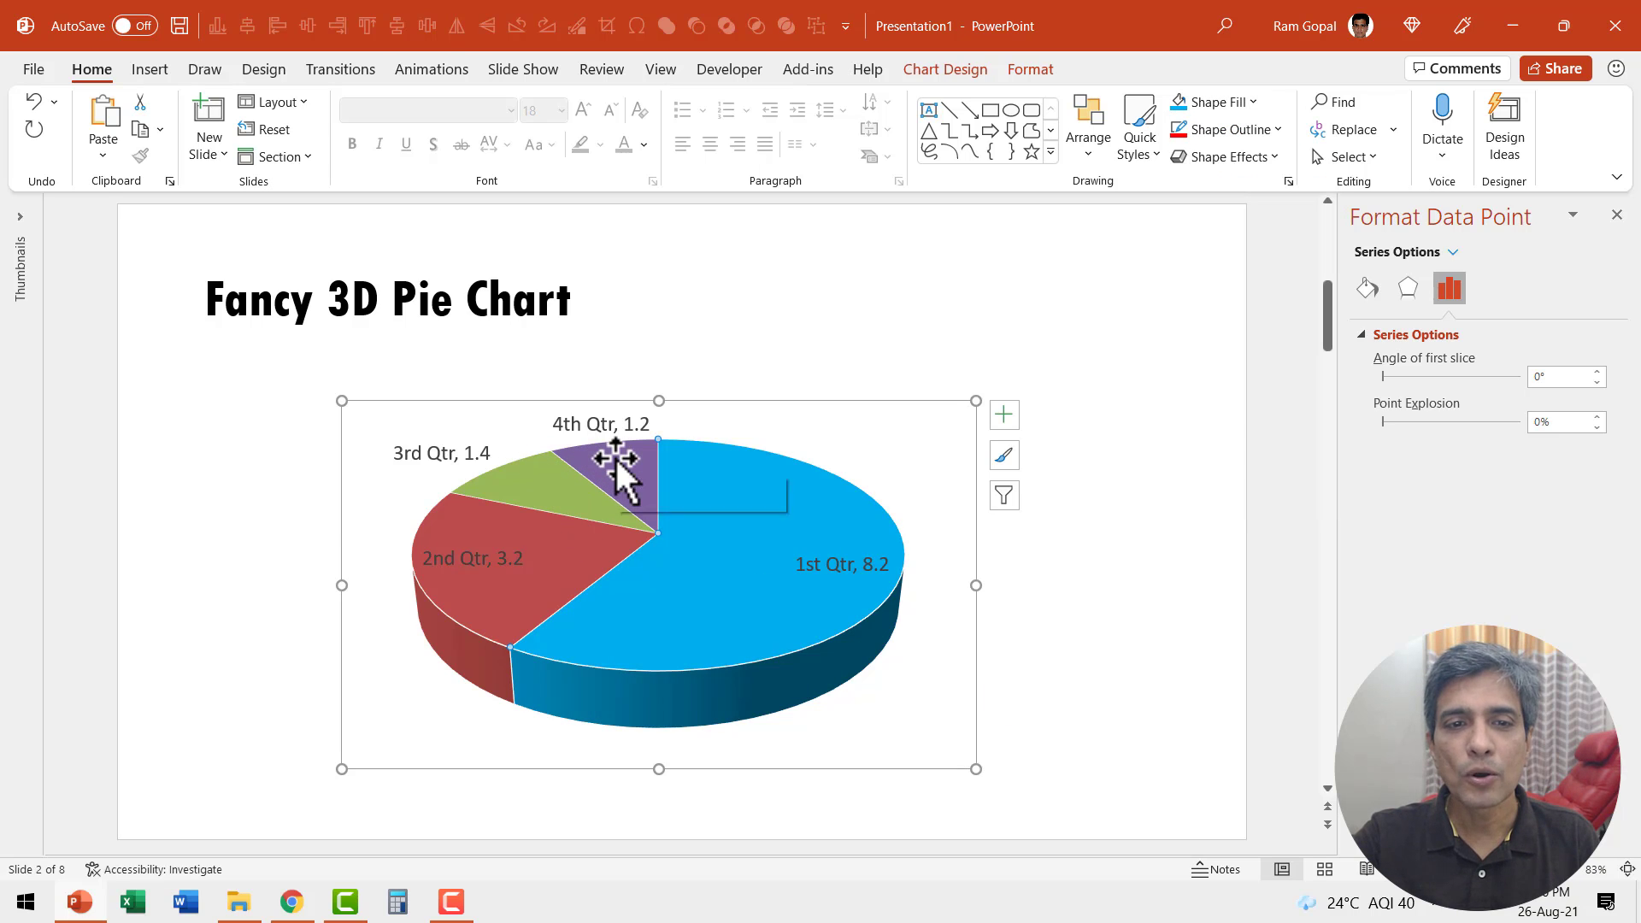
{"action": "left_click", "coordinate": [1231, 104]}
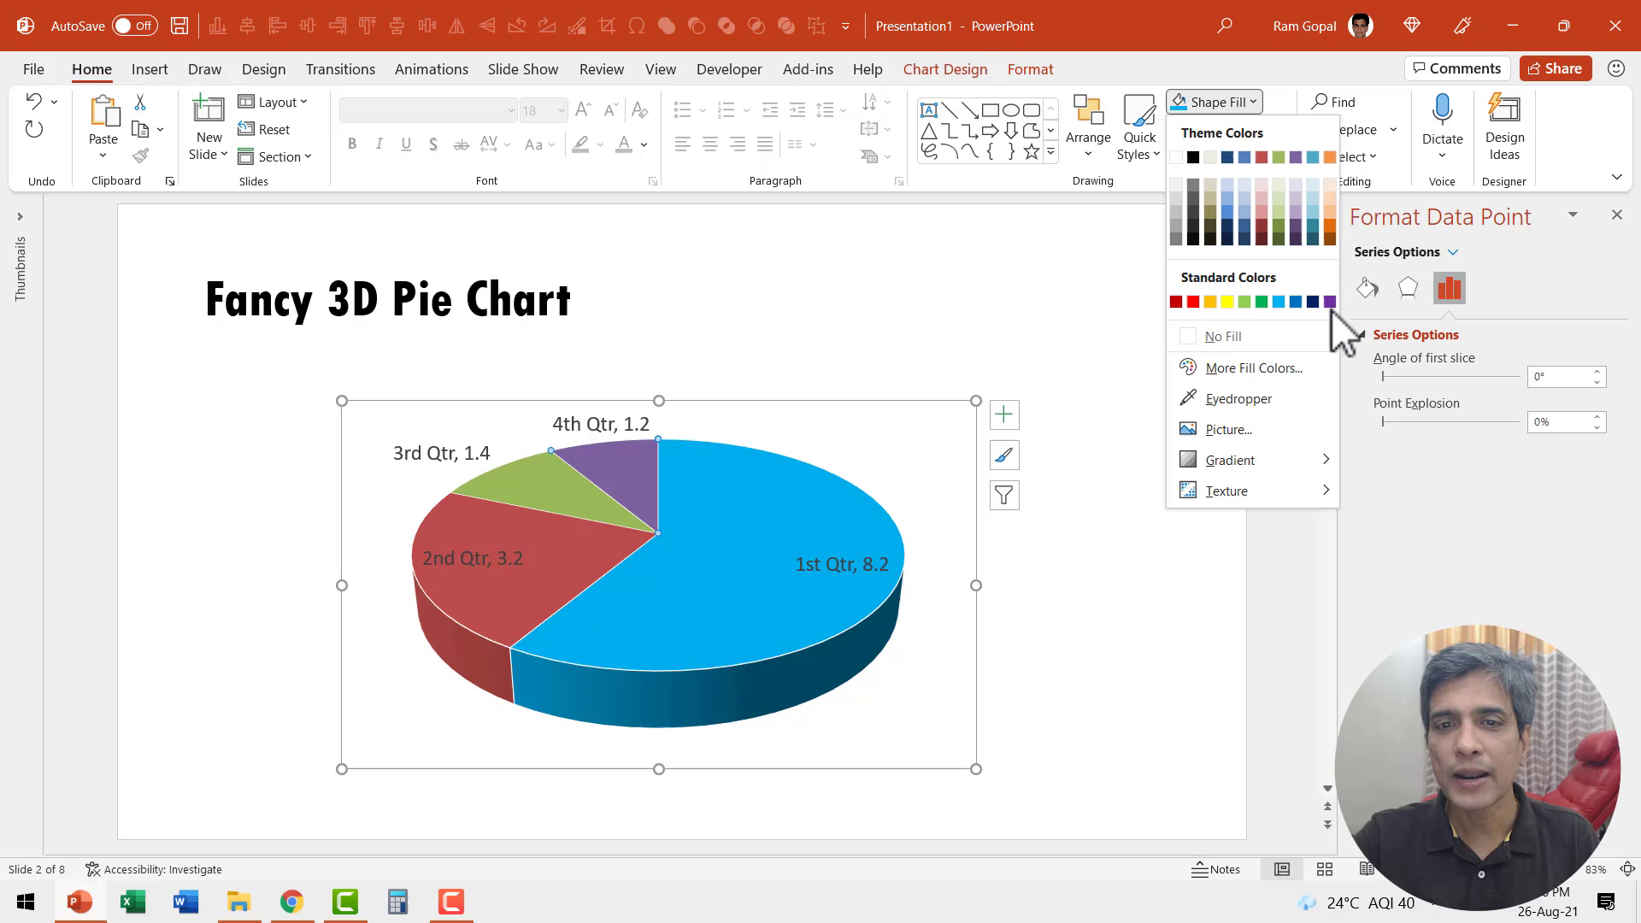
{"action": "left_click", "coordinate": [1330, 301]}
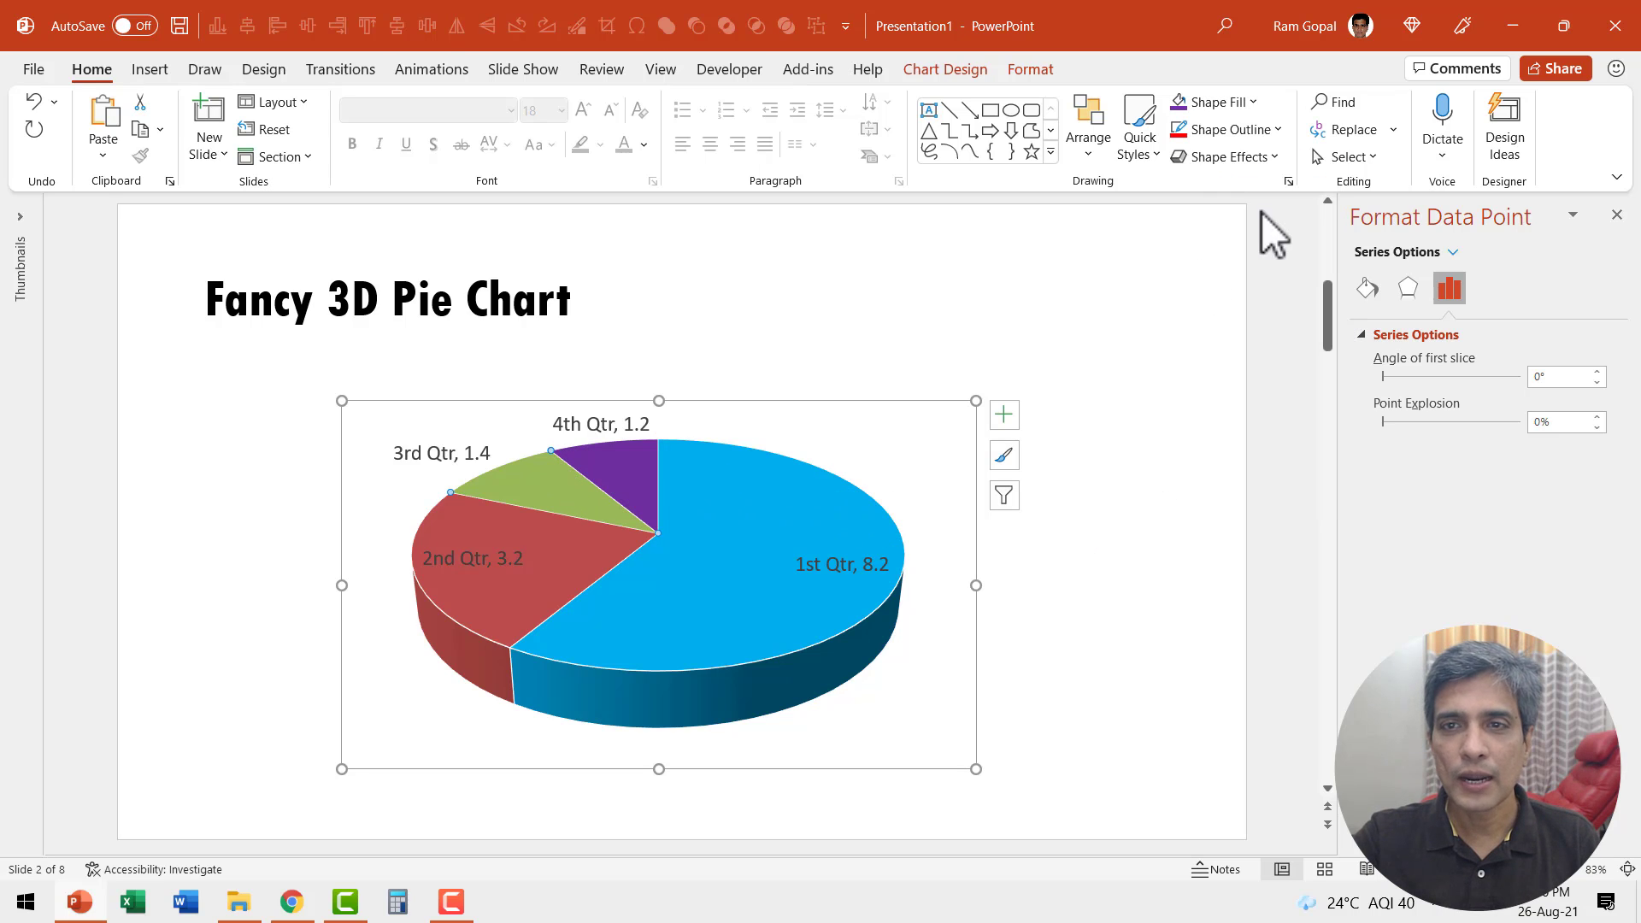
- Colour the 3rd Qtr slice orange and the 2nd Qtr slice standard blue
{"action": "left_click", "coordinate": [1232, 105]}
{"action": "left_click", "coordinate": [1213, 301]}
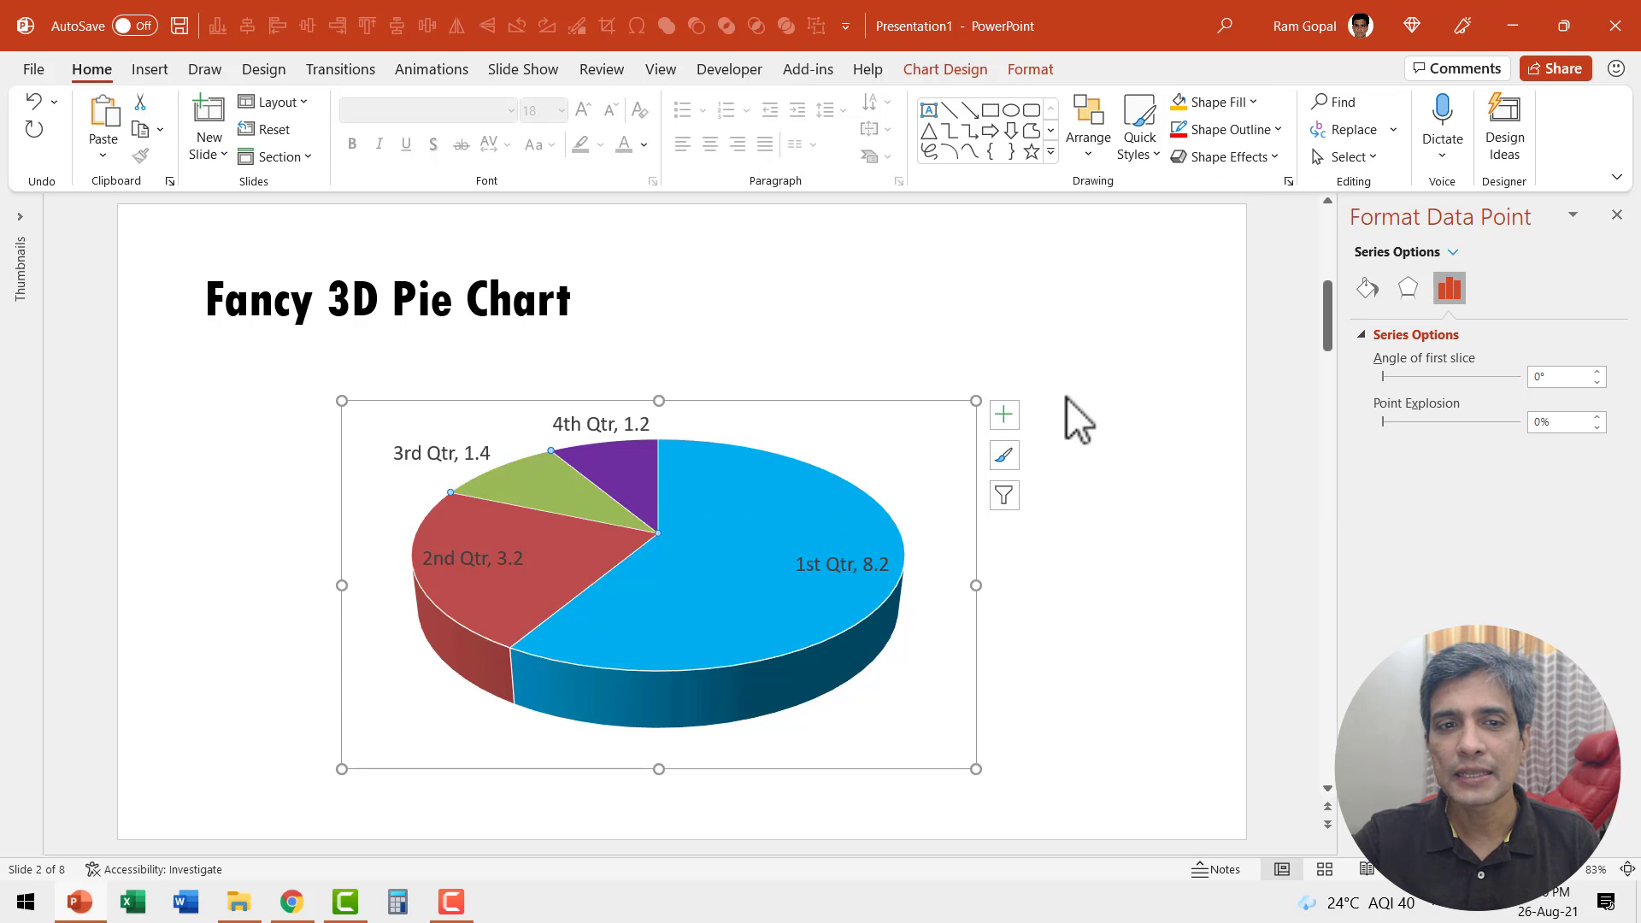
{"action": "left_click", "coordinate": [522, 595]}
{"action": "left_click", "coordinate": [1218, 100]}
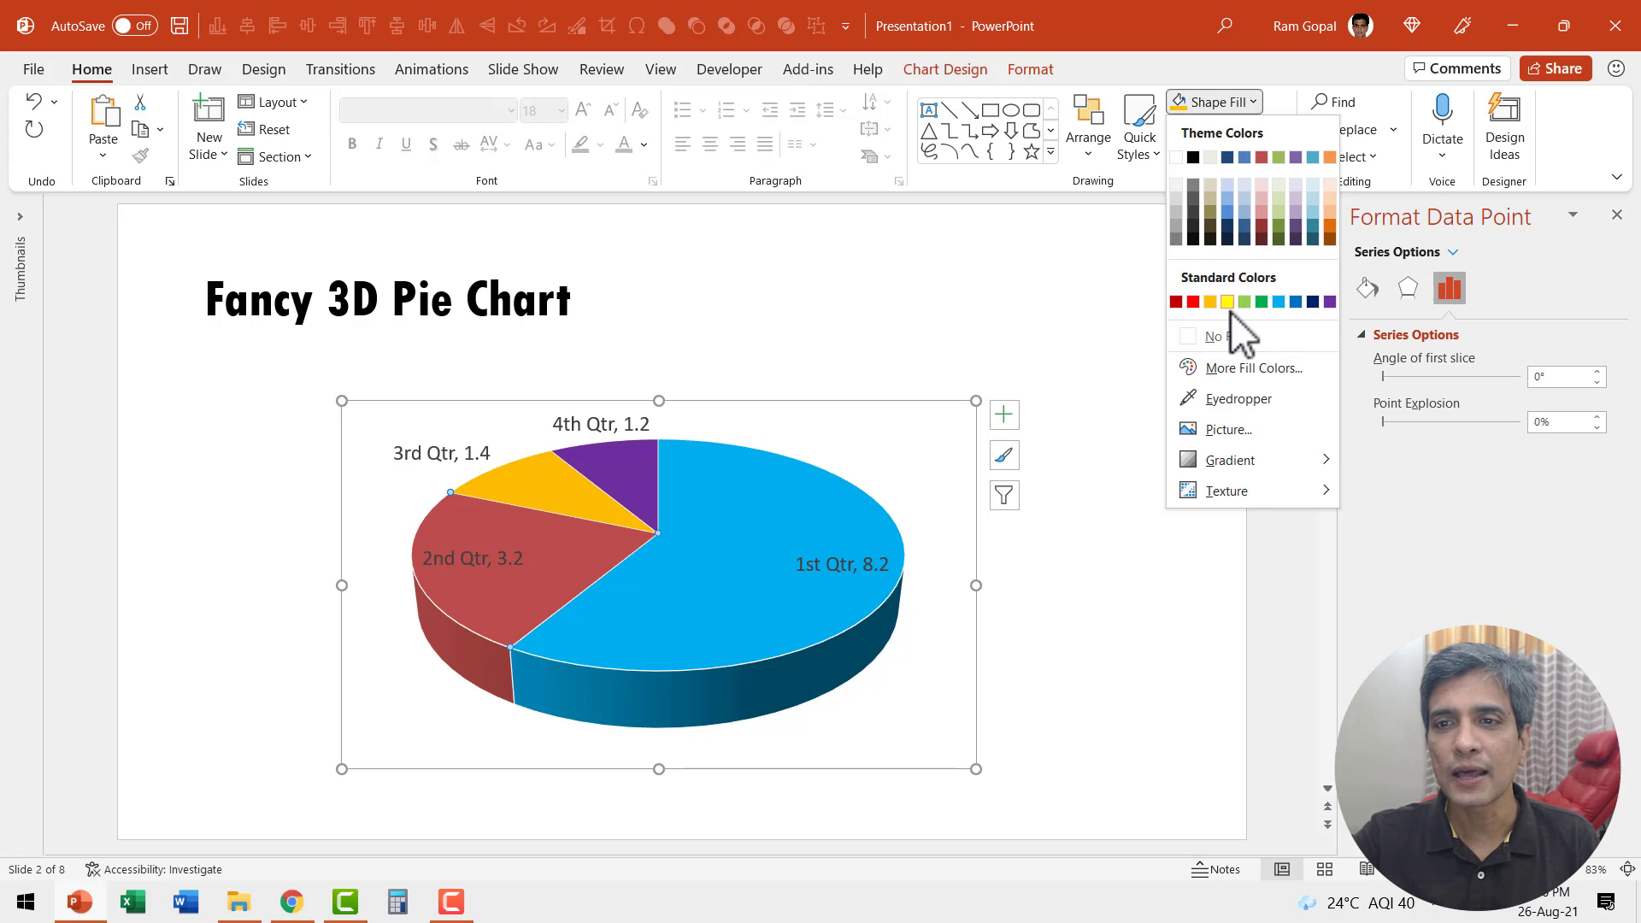
{"action": "left_click", "coordinate": [1296, 301]}
{"action": "left_click", "coordinate": [993, 595]}
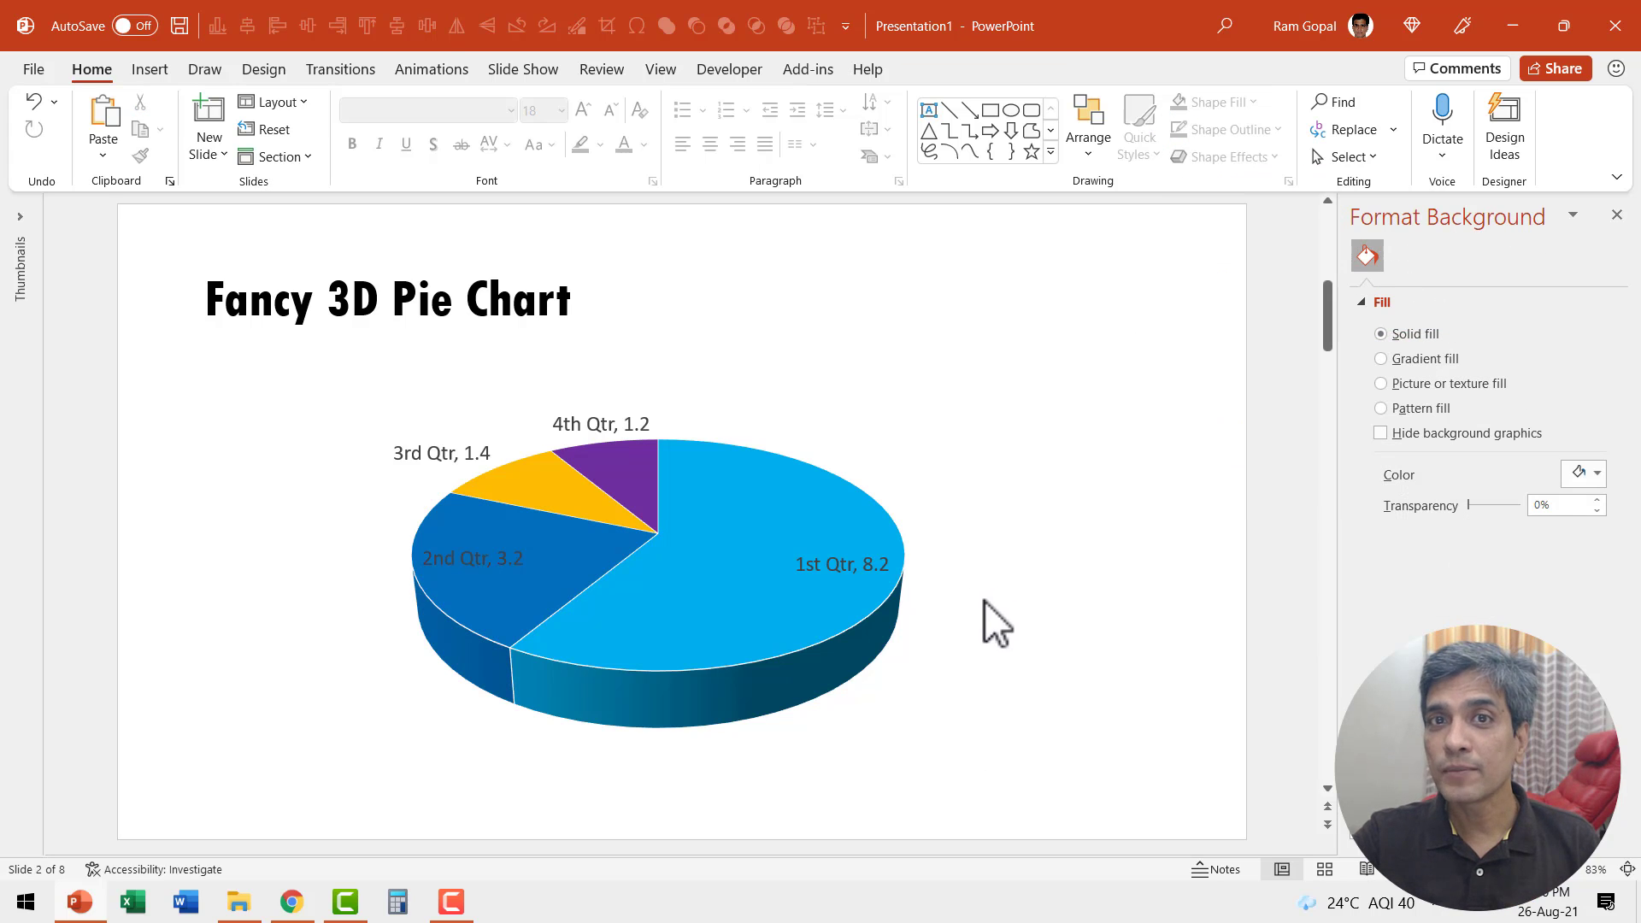
- Make the '2nd Qtr, 3.2' data label text white
{"action": "left_click", "coordinate": [504, 562]}
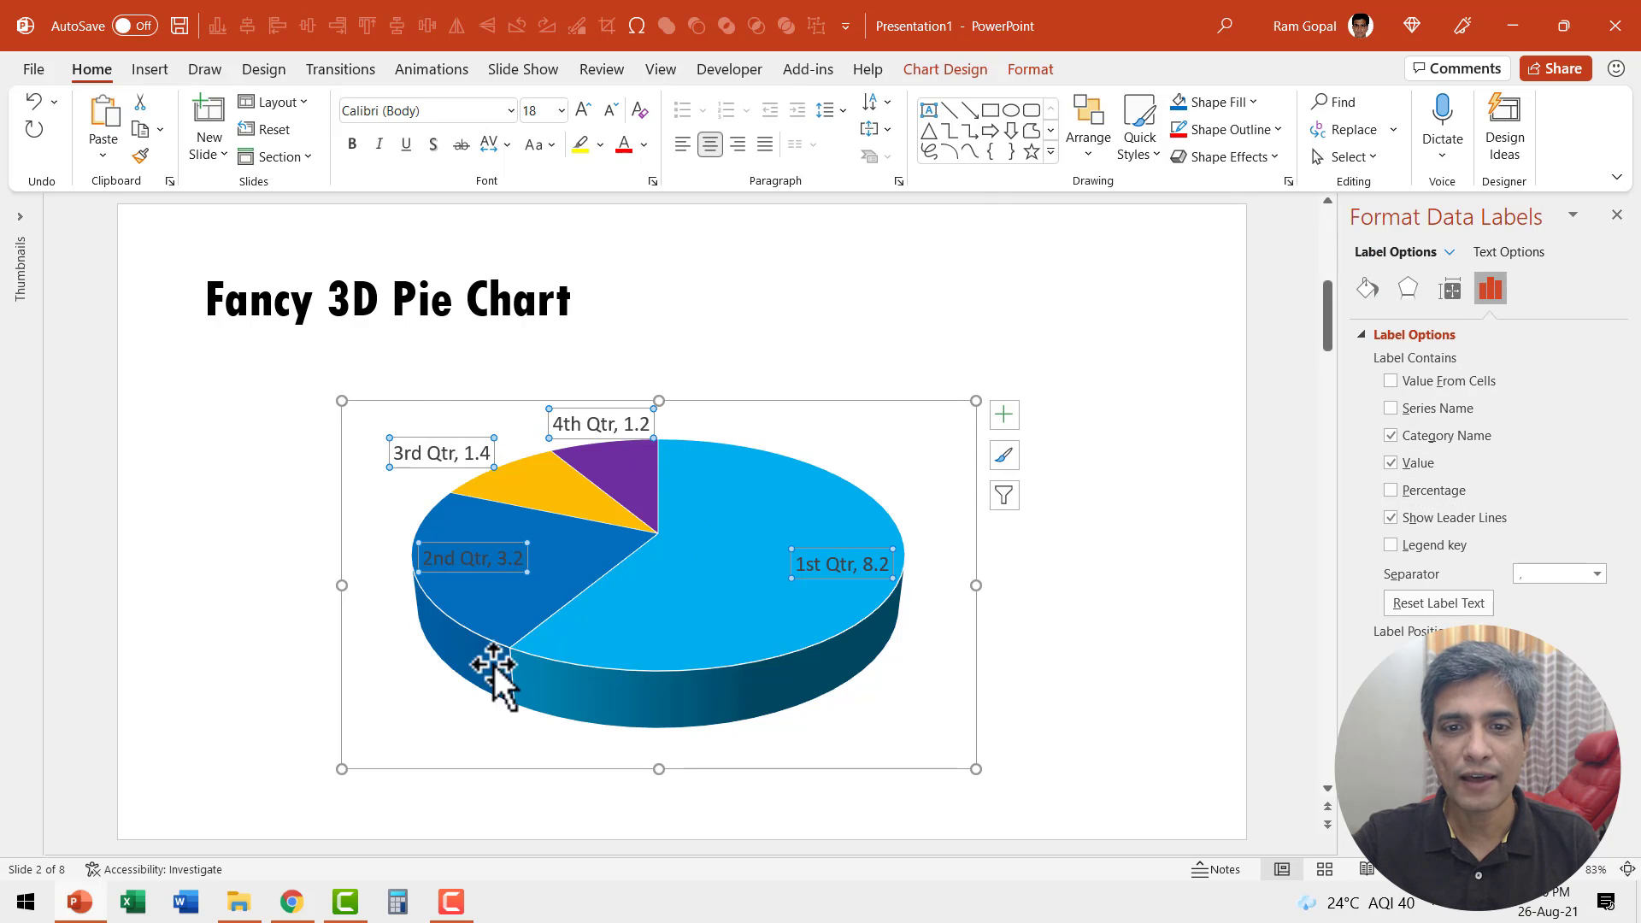
{"action": "left_click", "coordinate": [480, 542]}
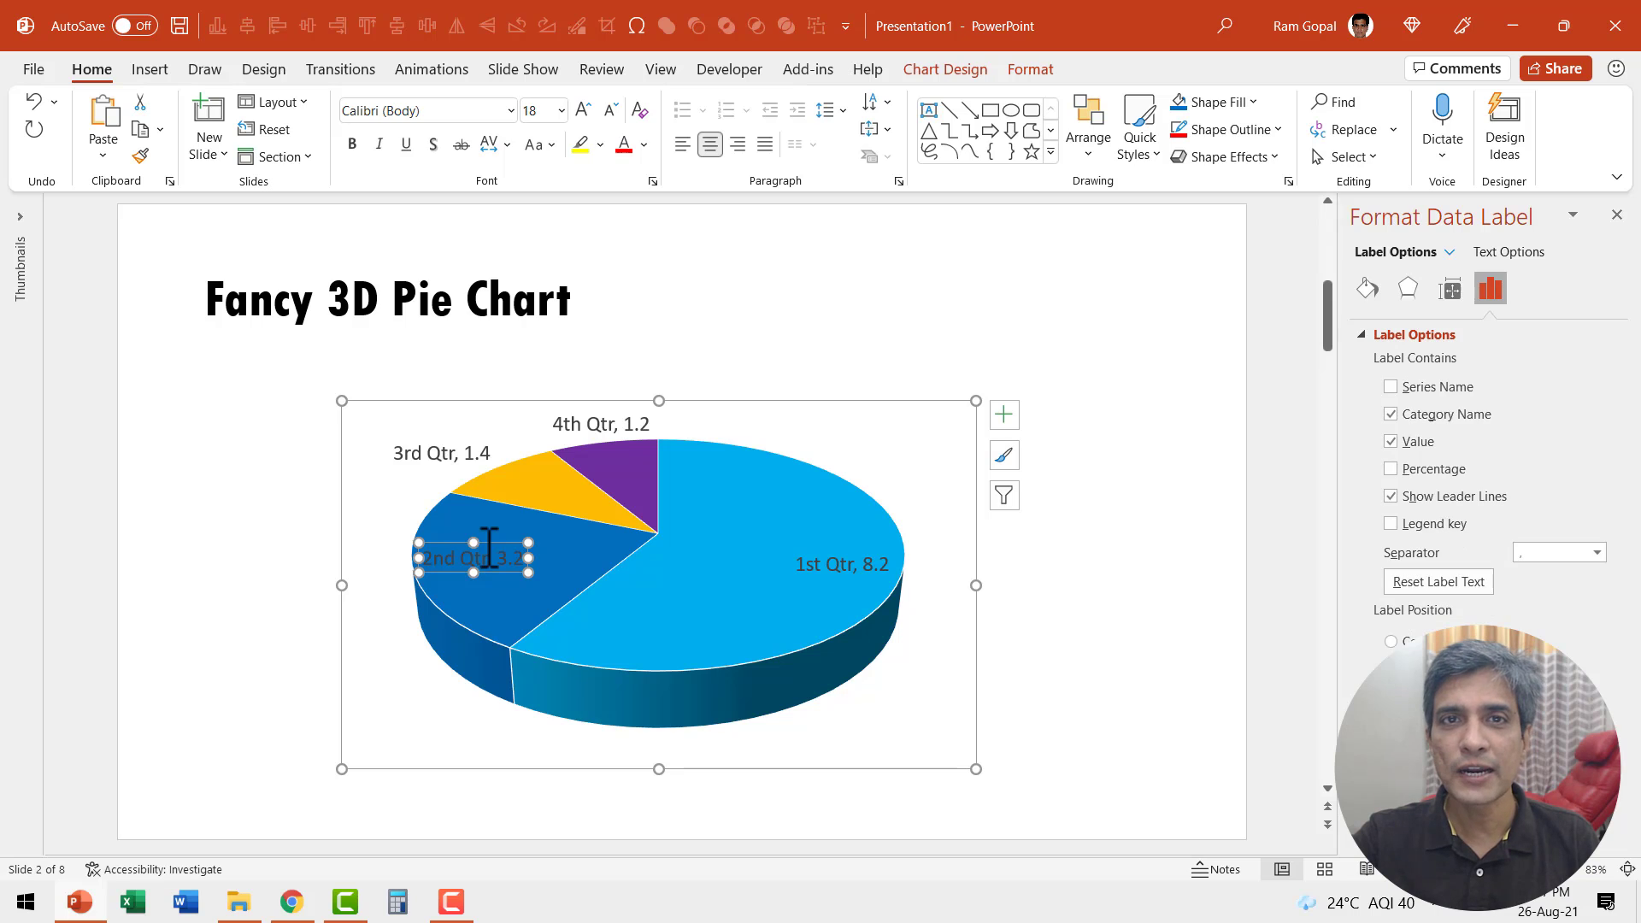
{"action": "left_click", "coordinate": [644, 144]}
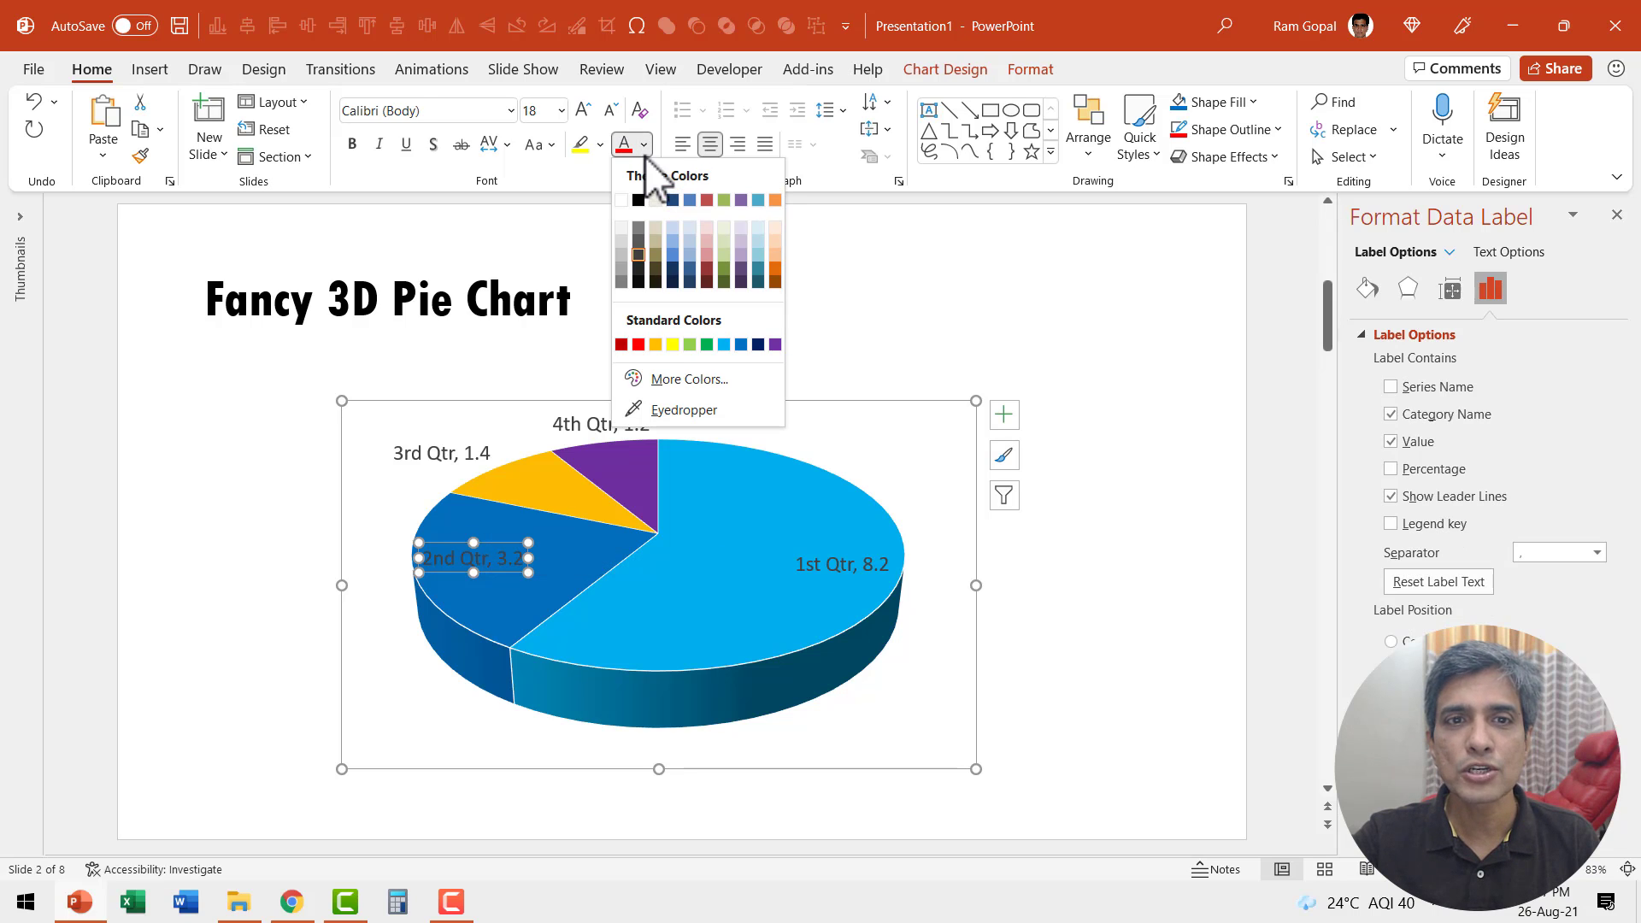
{"action": "left_click", "coordinate": [622, 202]}
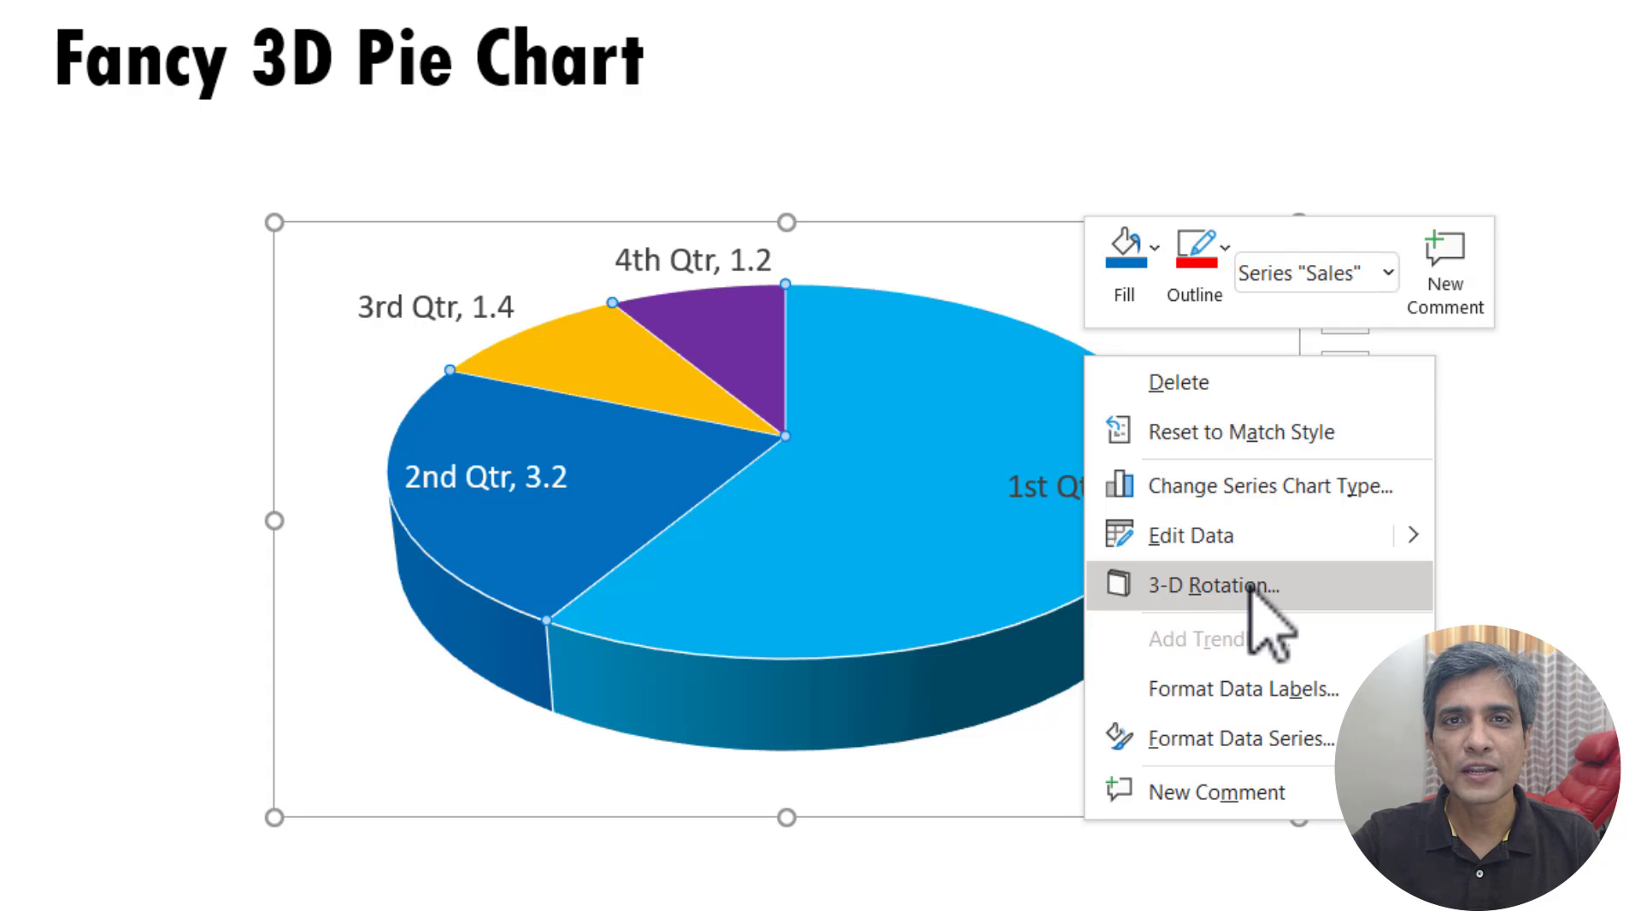
- Raise the pie's 3-D perspective from 15° to 35°
{"action": "key", "text": "Escape"}
{"action": "key", "text": "Escape"}
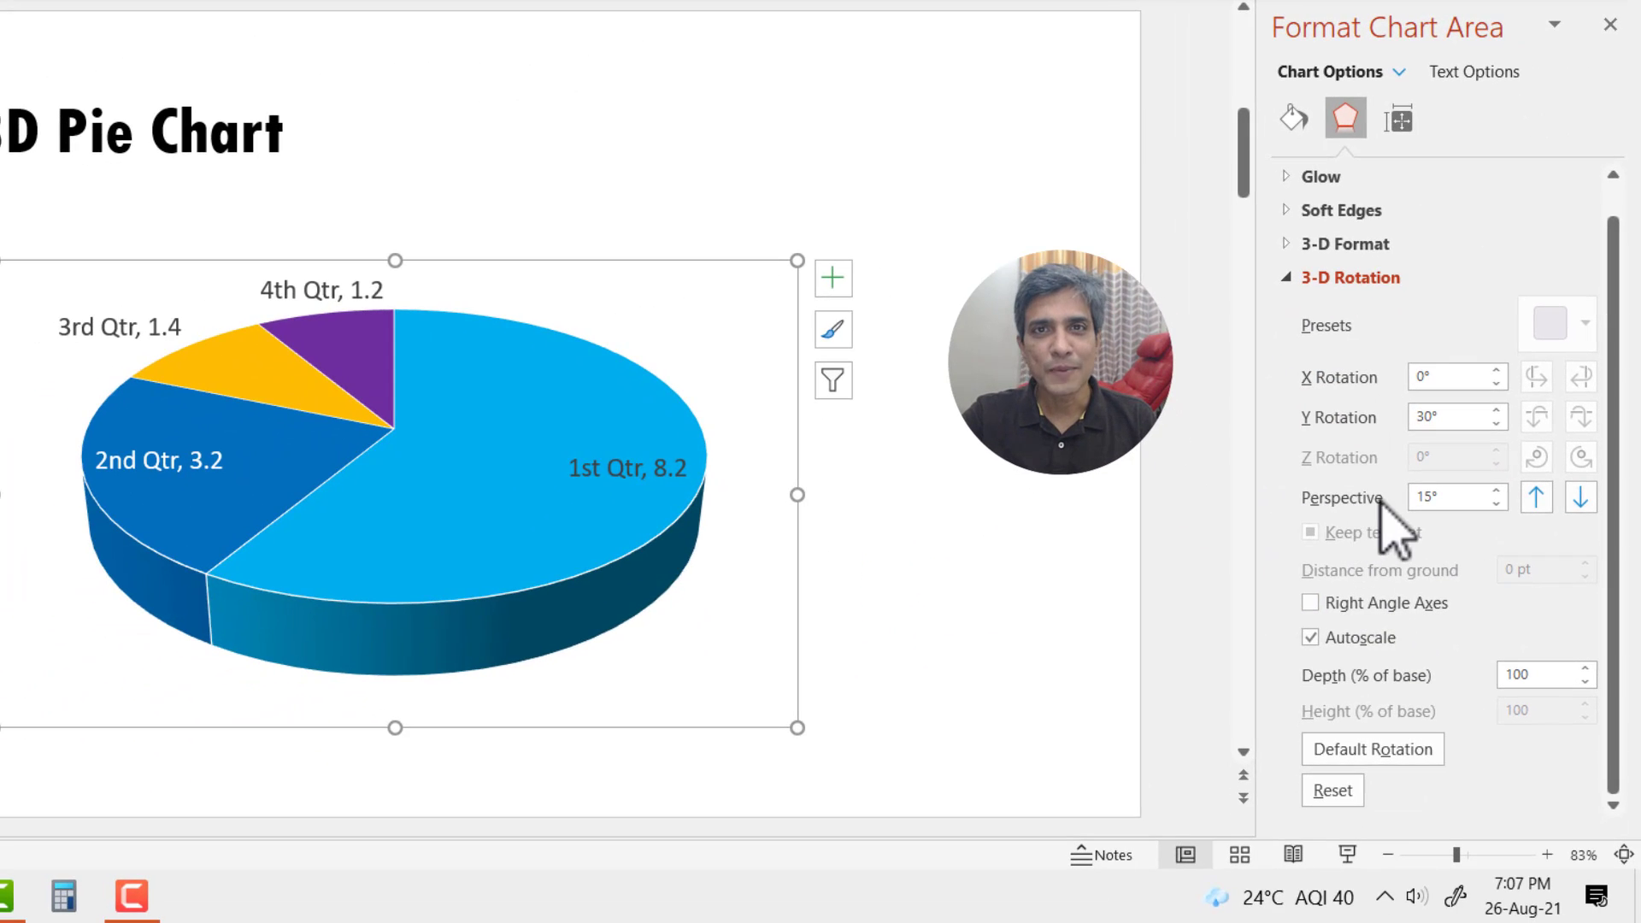
{"action": "left_click", "coordinate": [1582, 498]}
{"action": "left_click", "coordinate": [1581, 497]}
{"action": "left_click", "coordinate": [1581, 497]}
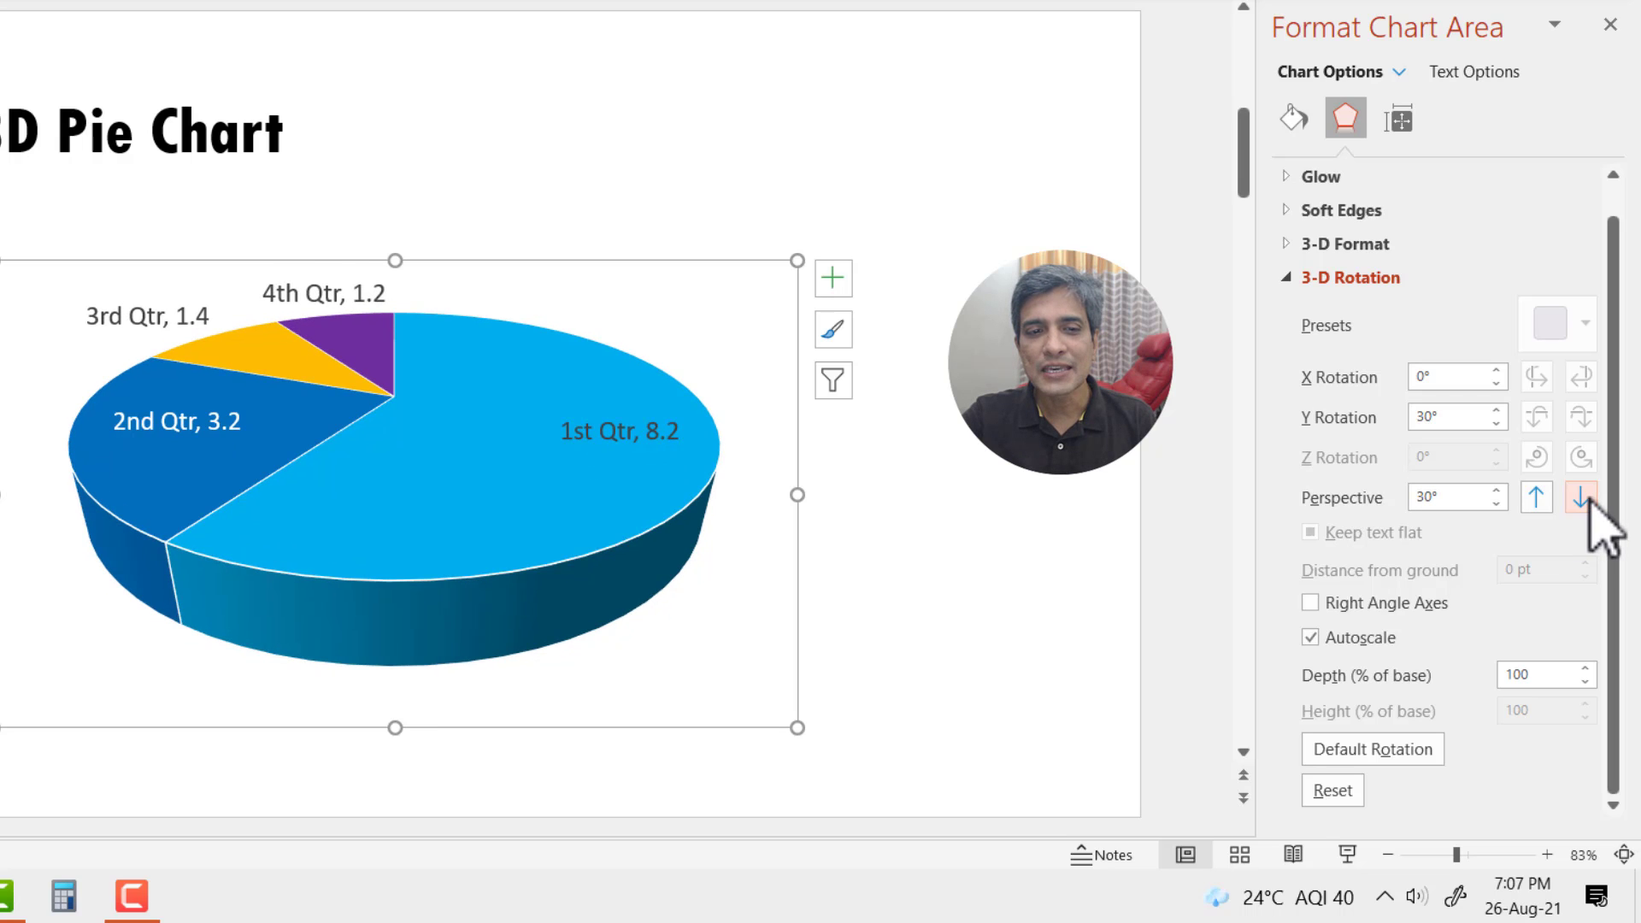
{"action": "left_click", "coordinate": [1581, 497]}
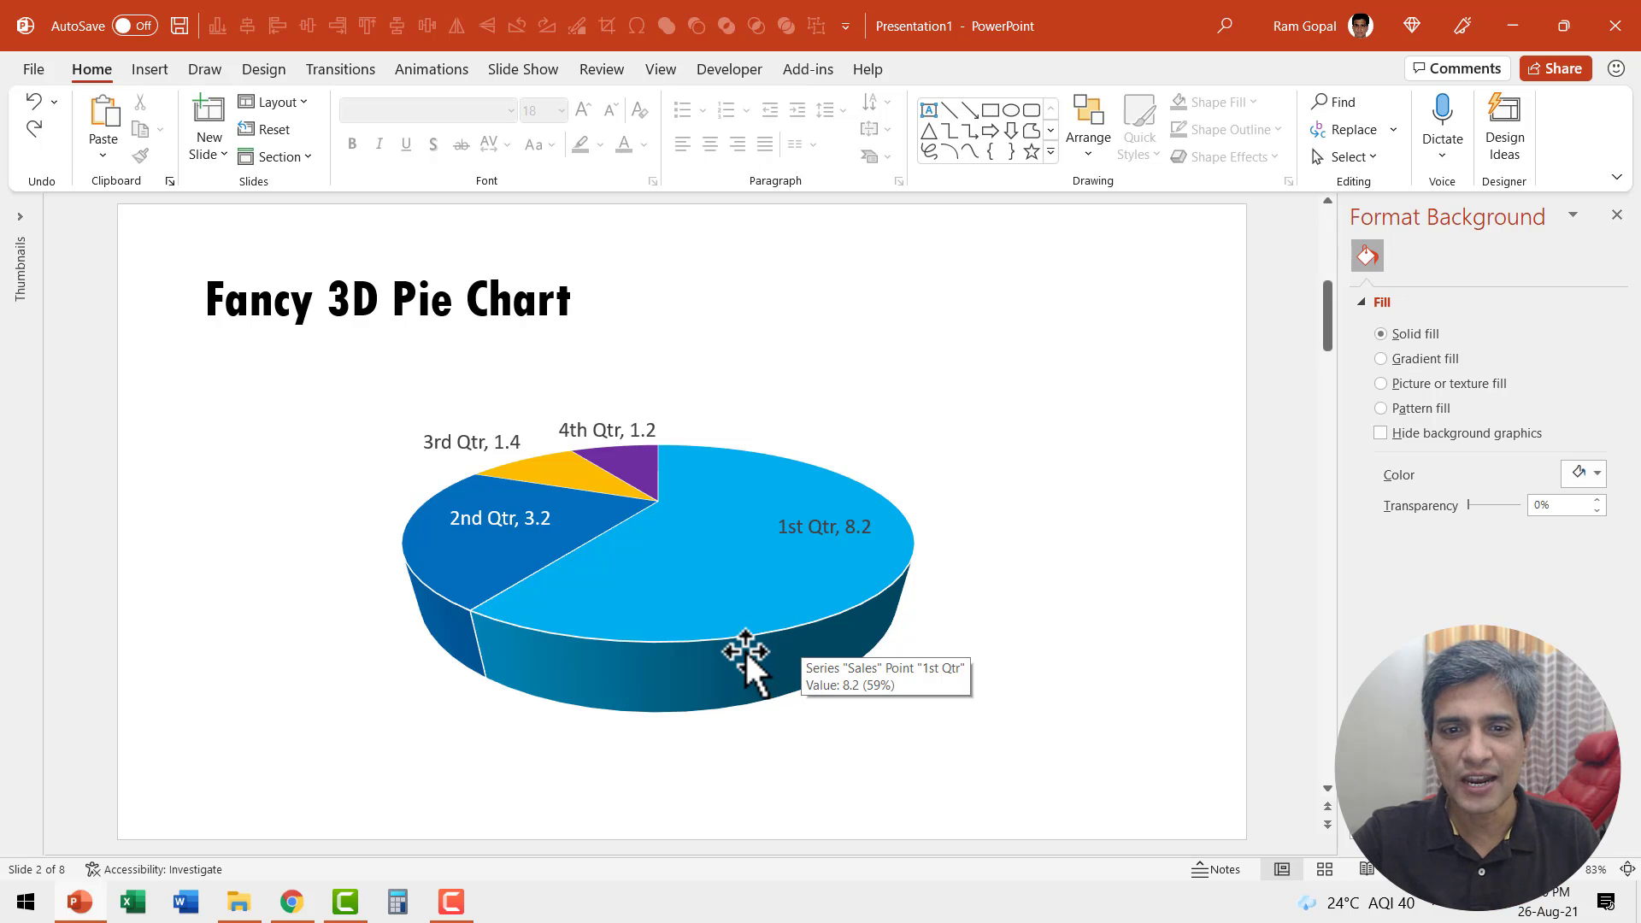
- Give the pie a centred outer shadow at 107% size with 8 pt blur
{"action": "left_click", "coordinate": [752, 623]}
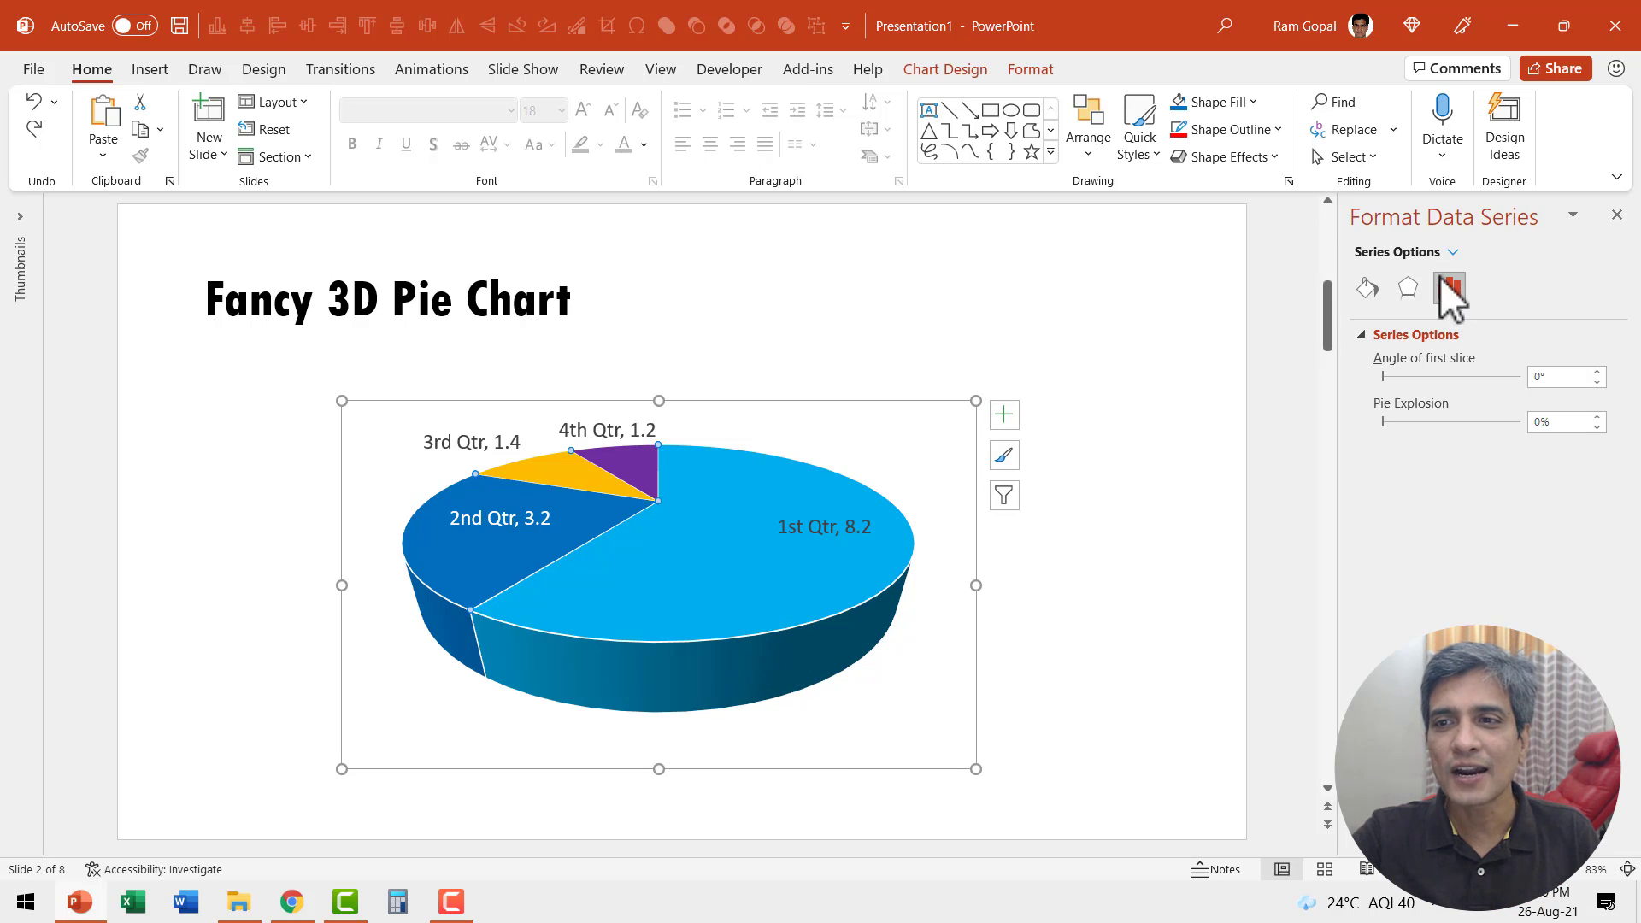
{"action": "left_click", "coordinate": [1408, 288]}
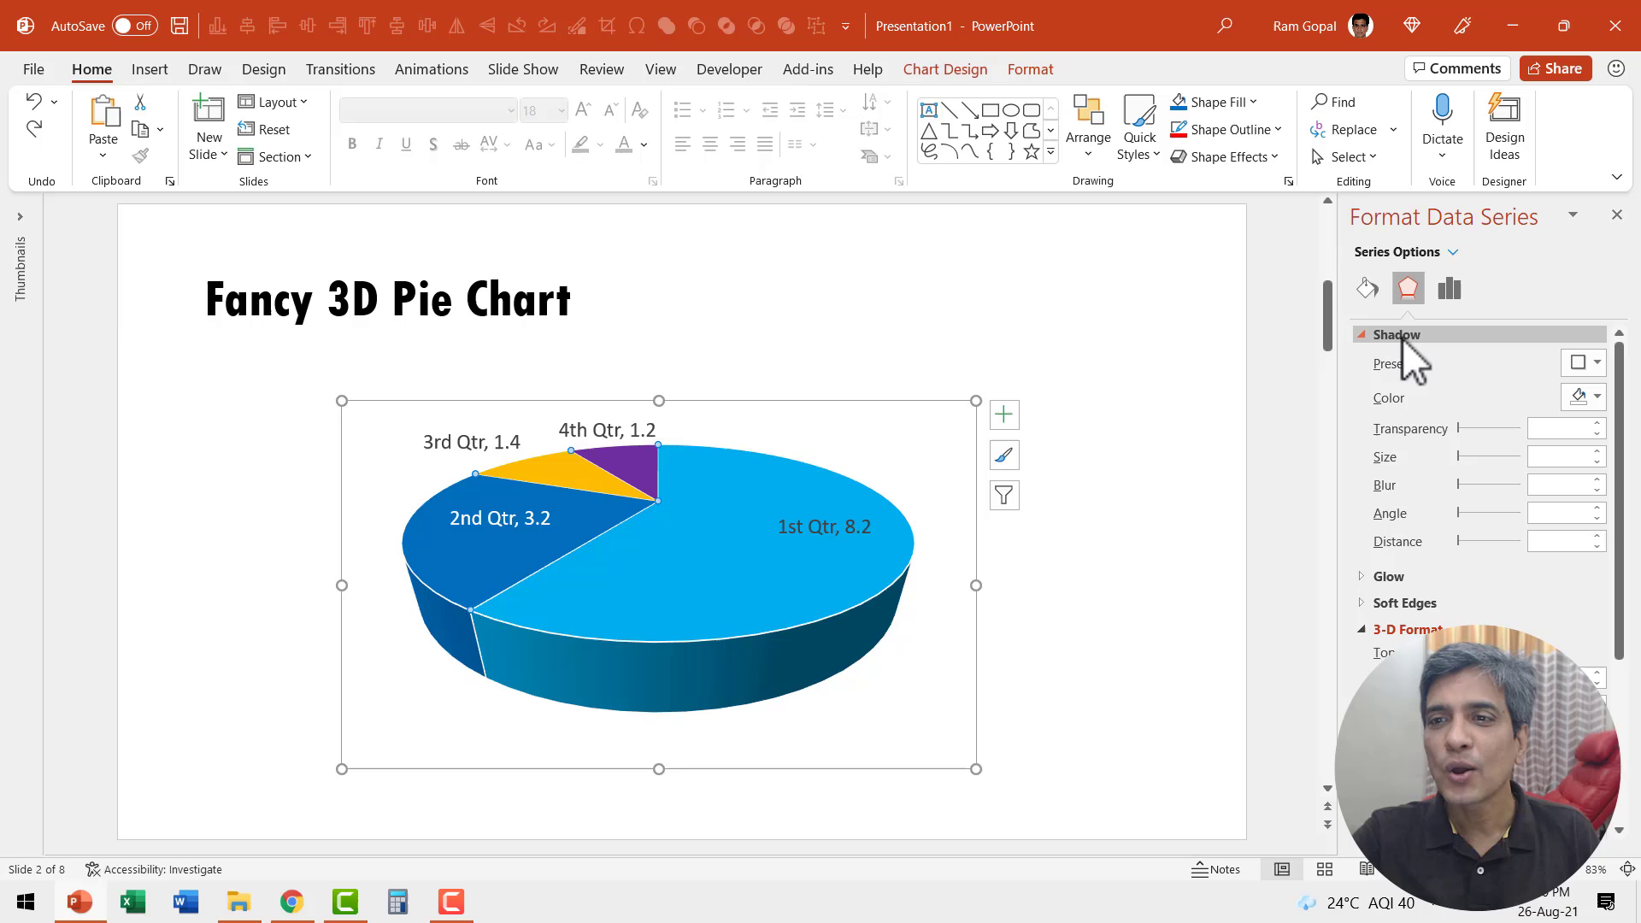
{"action": "left_click", "coordinate": [1585, 363]}
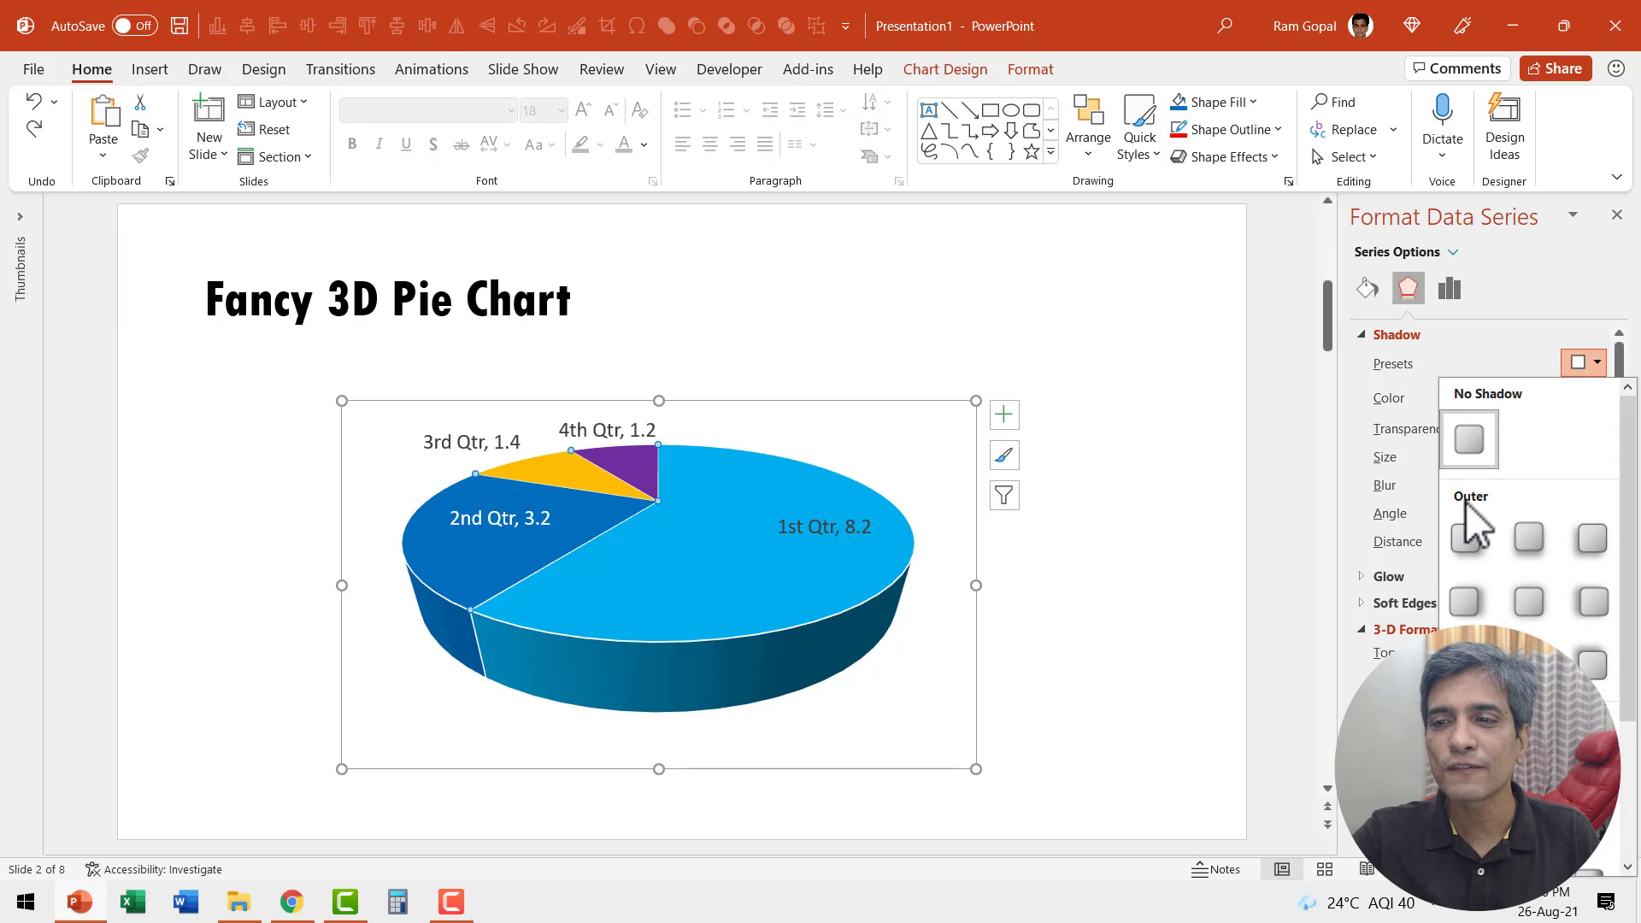
{"action": "left_click", "coordinate": [1545, 622]}
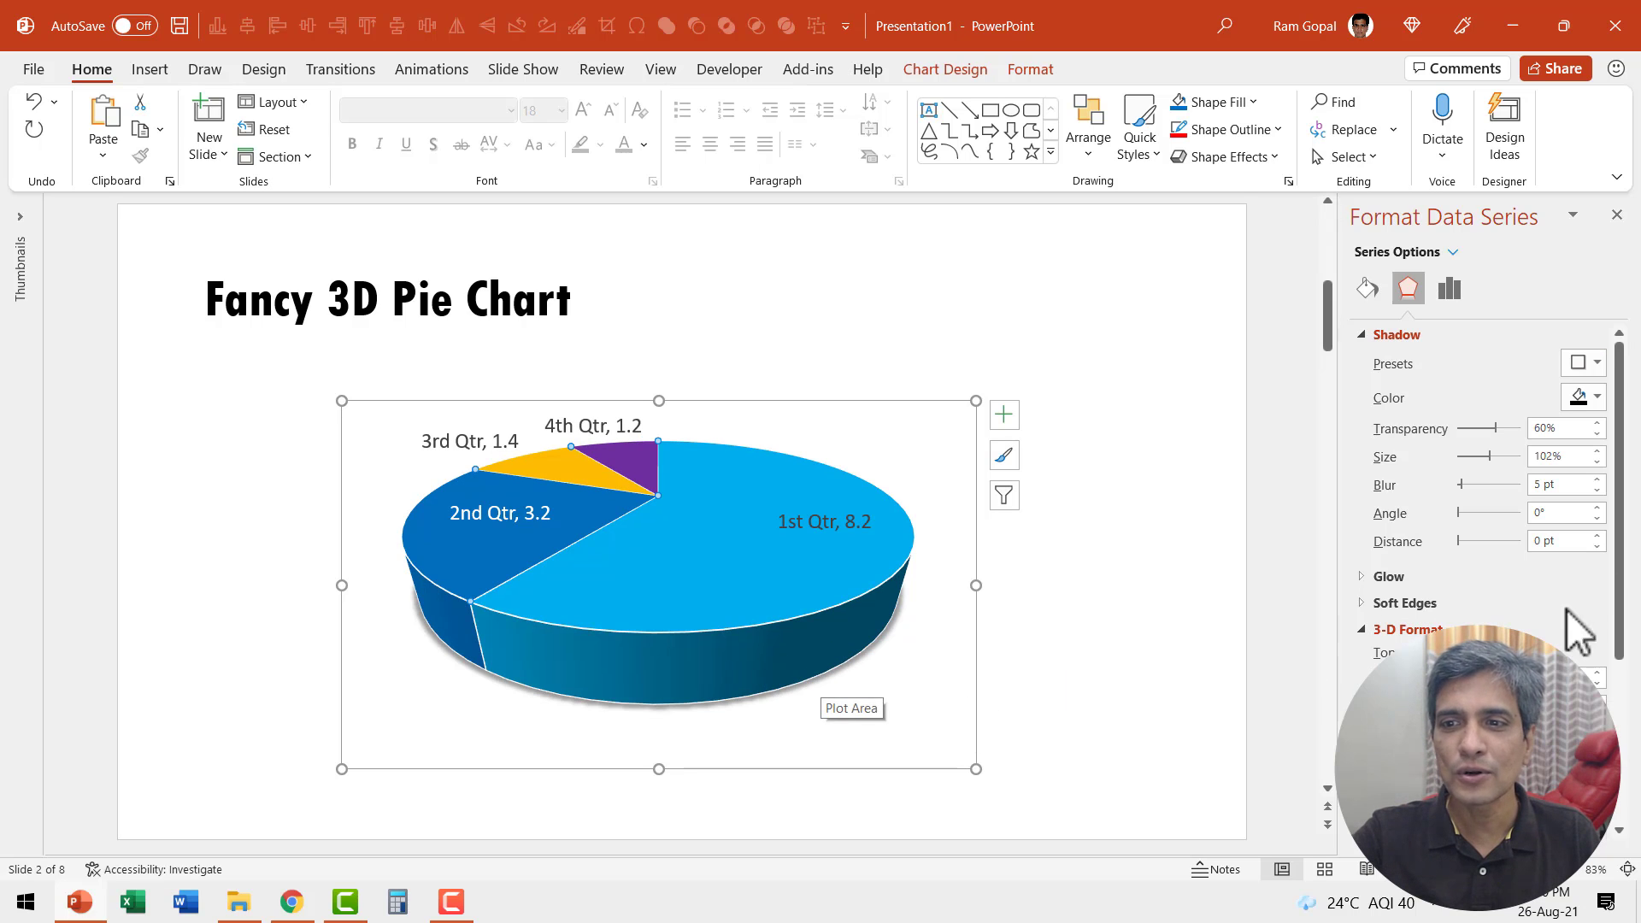
{"action": "left_click", "coordinate": [1598, 452]}
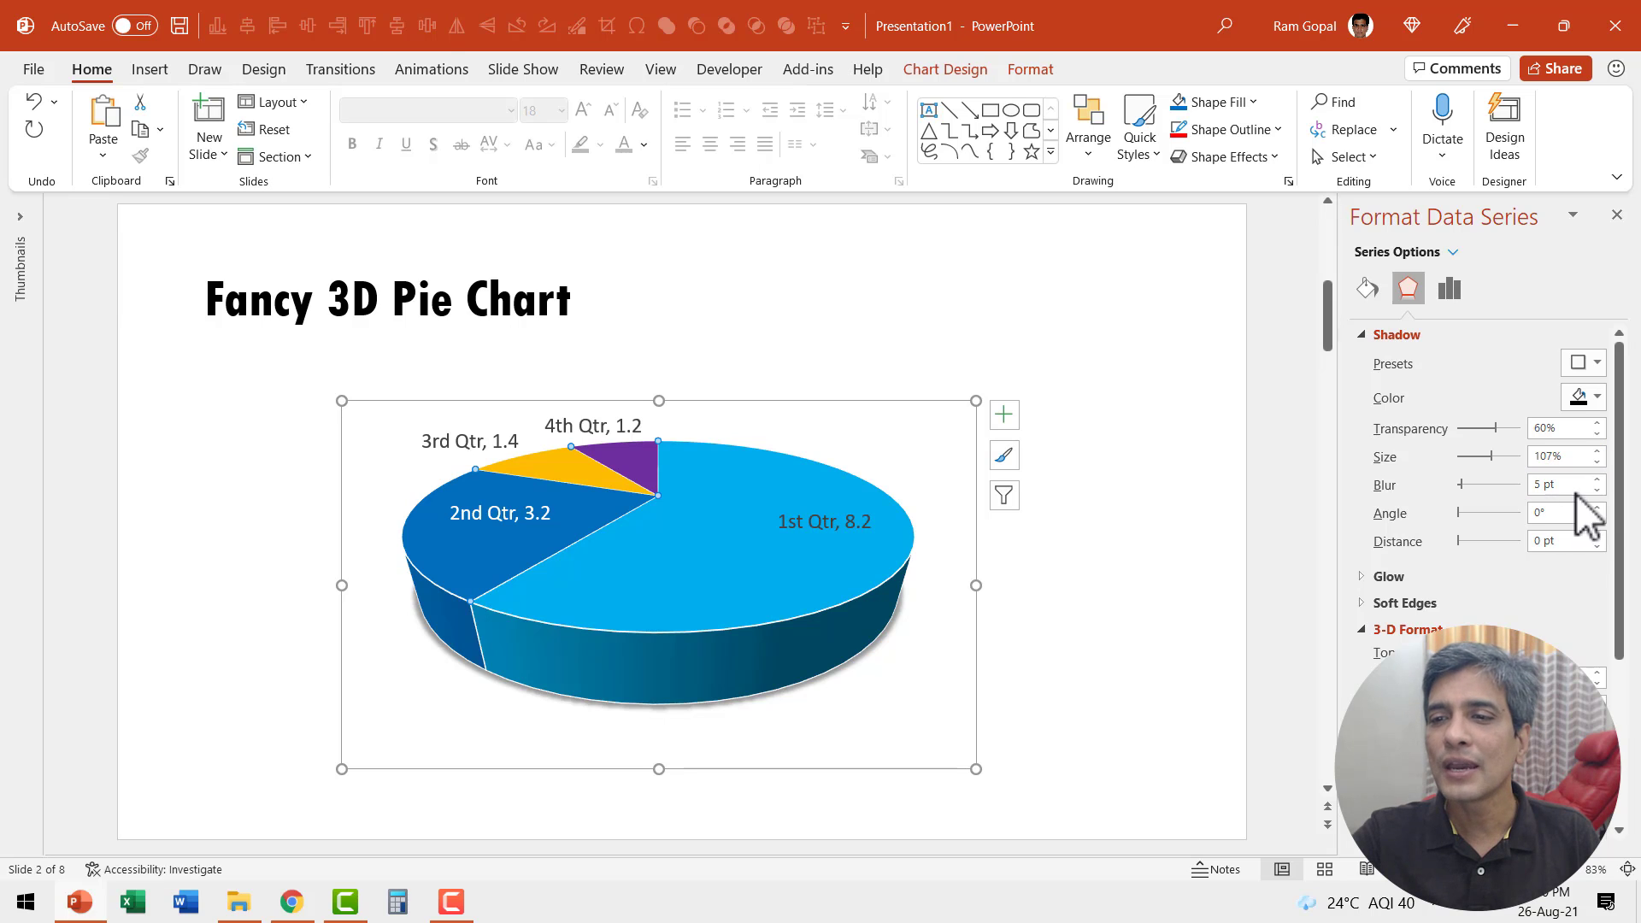
{"action": "left_click", "coordinate": [1597, 480]}
{"action": "left_click", "coordinate": [1597, 480]}
{"action": "left_click", "coordinate": [1596, 480]}
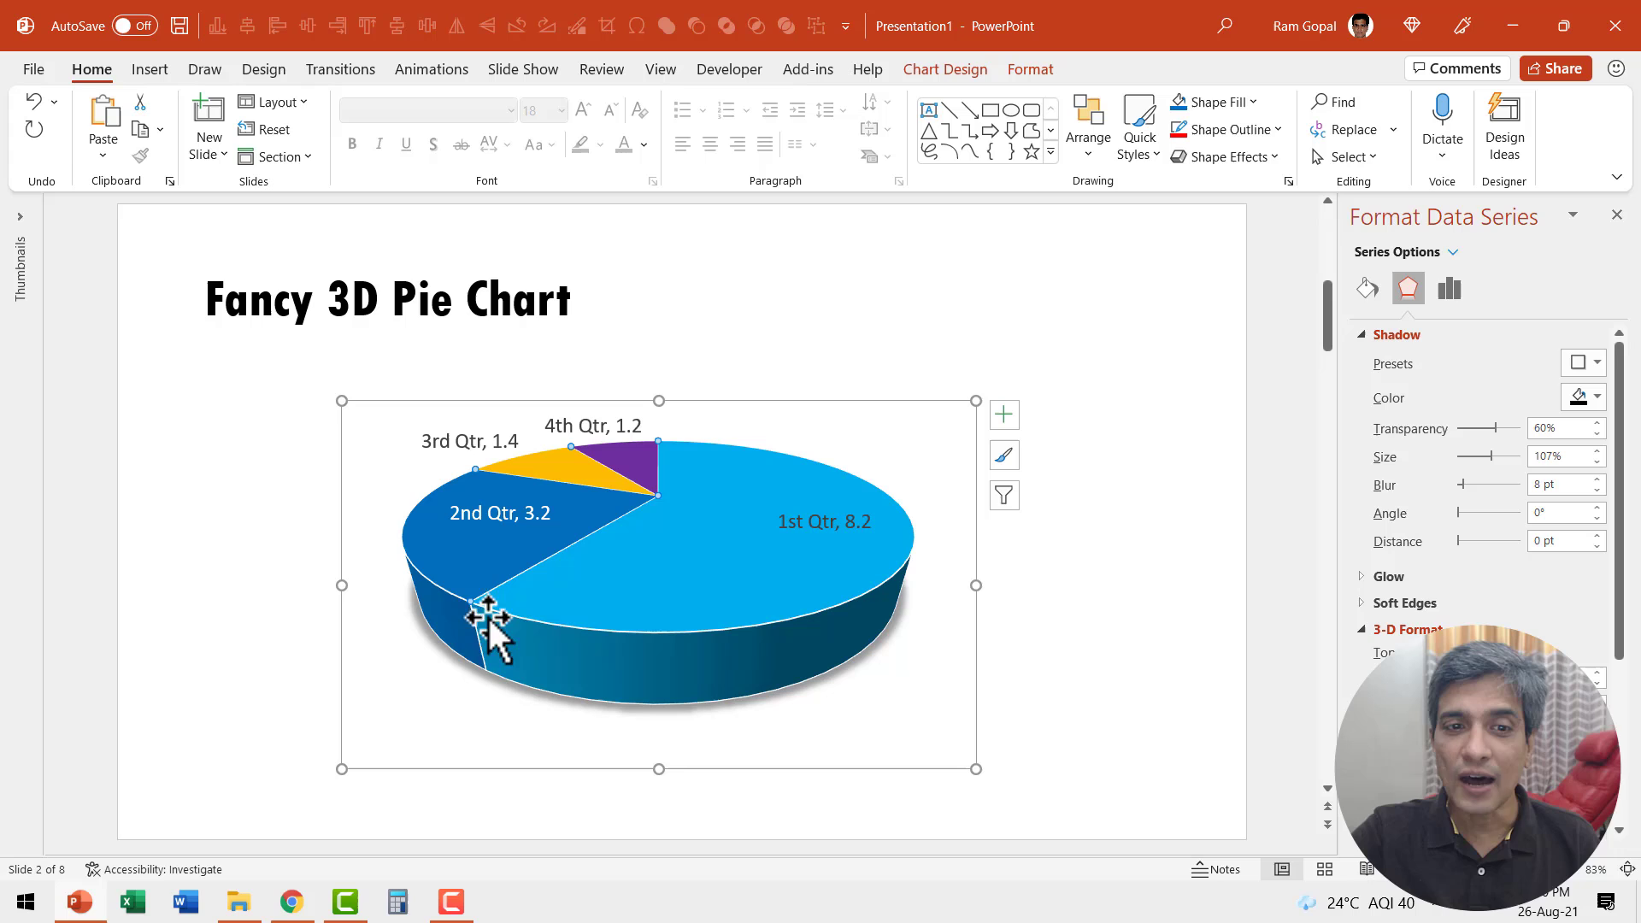
- Remove the outline from the pie slices
{"action": "left_click", "coordinate": [1254, 134]}
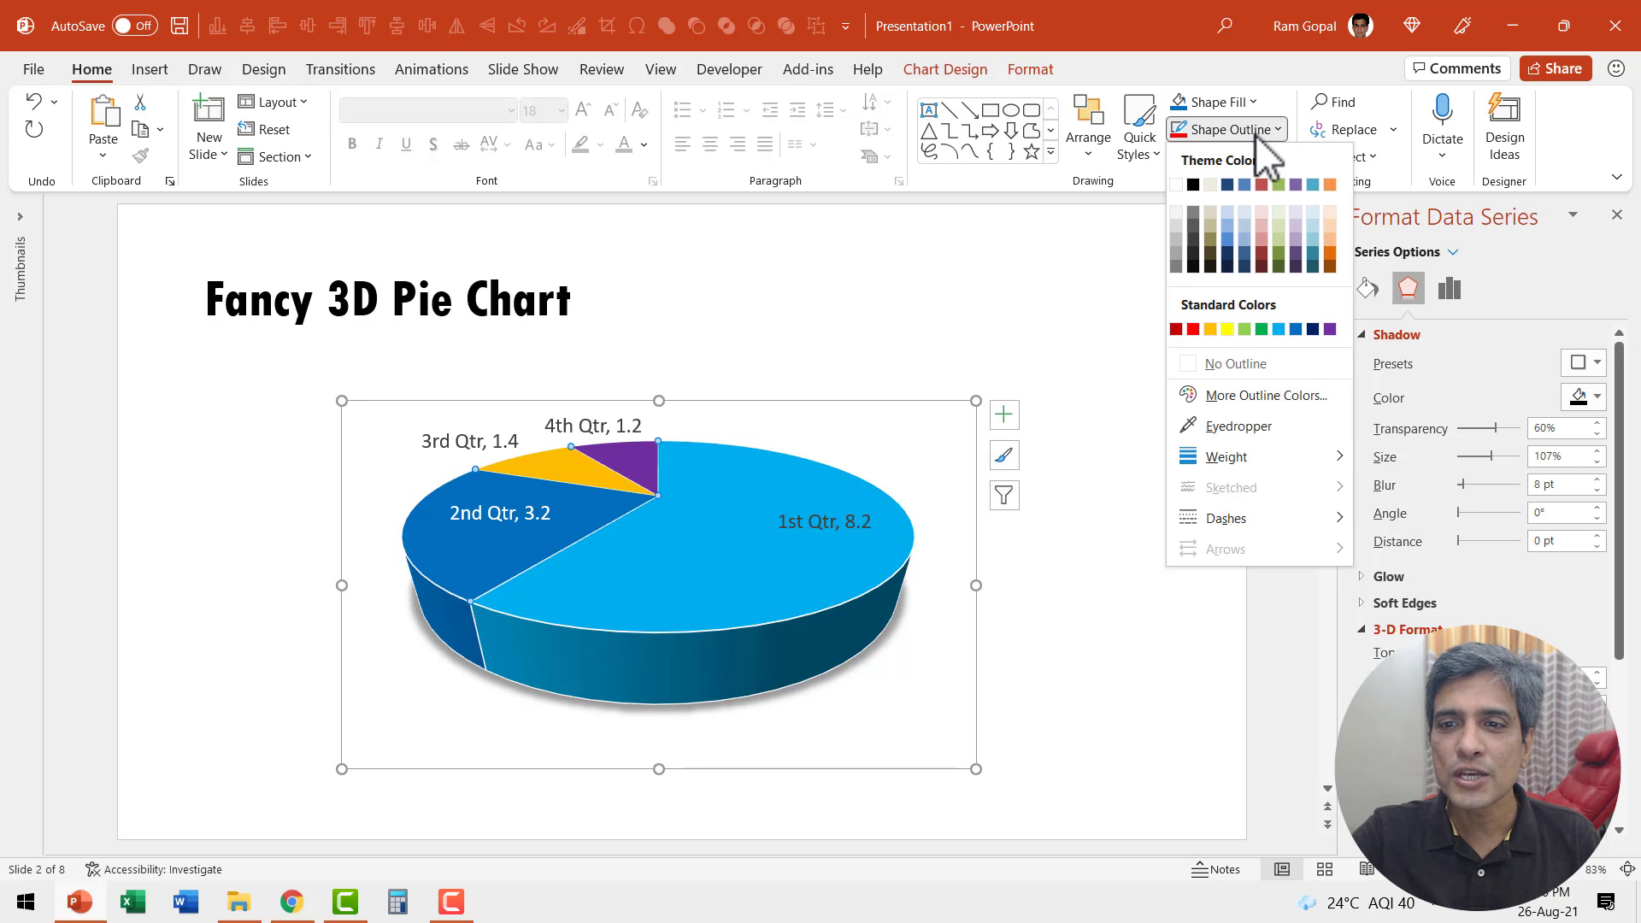
{"action": "left_click", "coordinate": [1243, 364]}
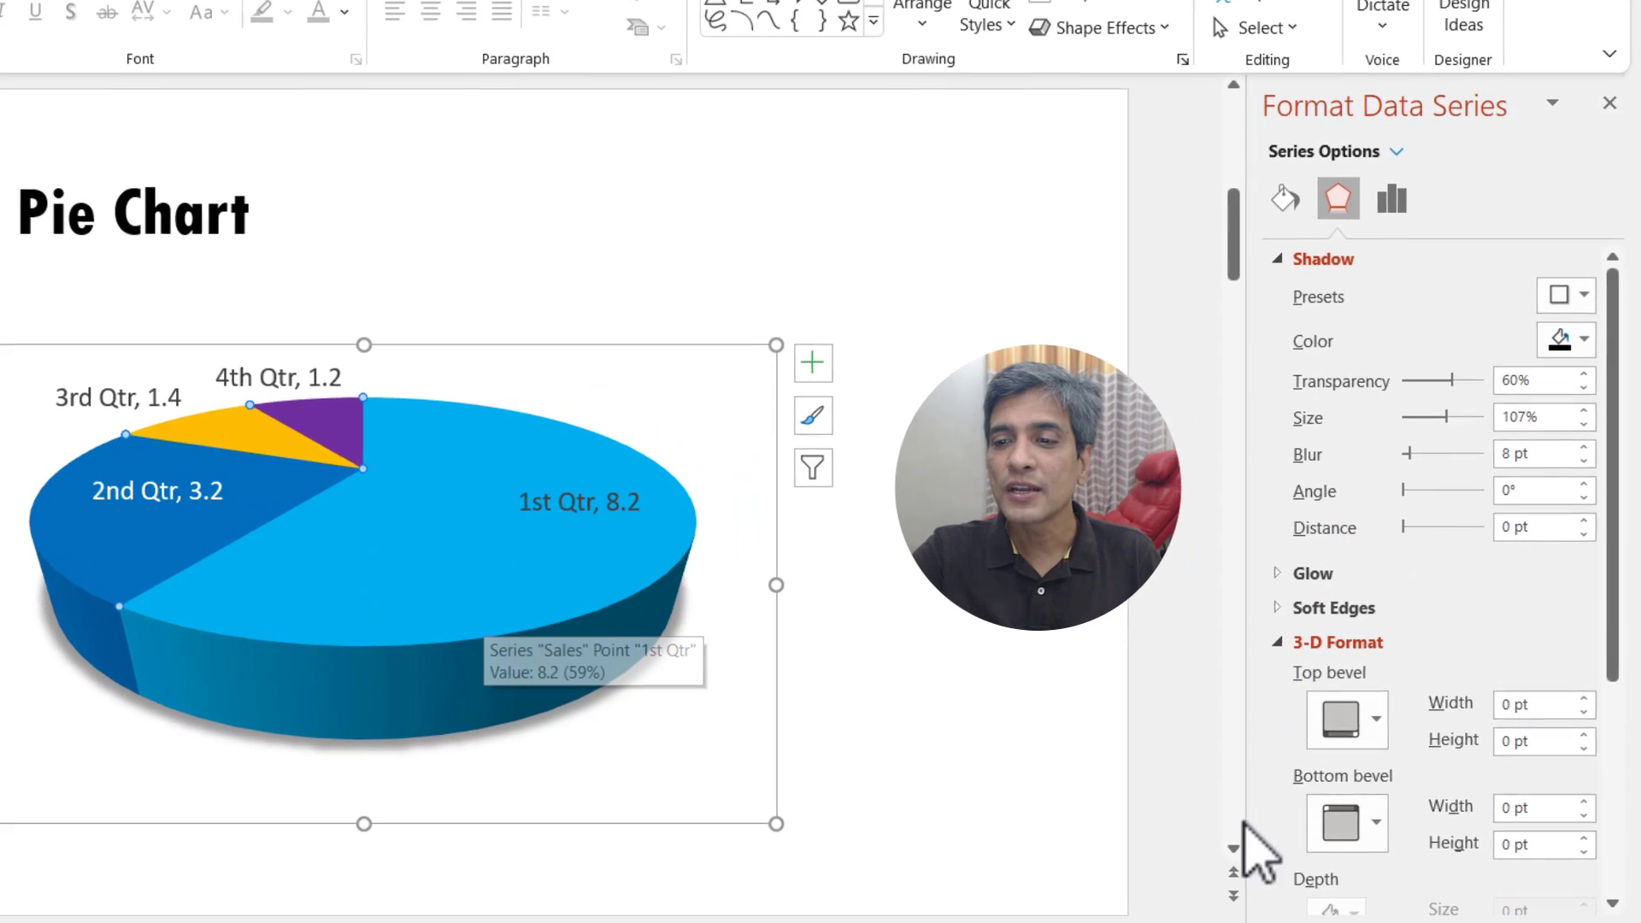
{"action": "scroll", "coordinate": [1414, 769], "scroll_direction": "down", "scroll_amount": 2}
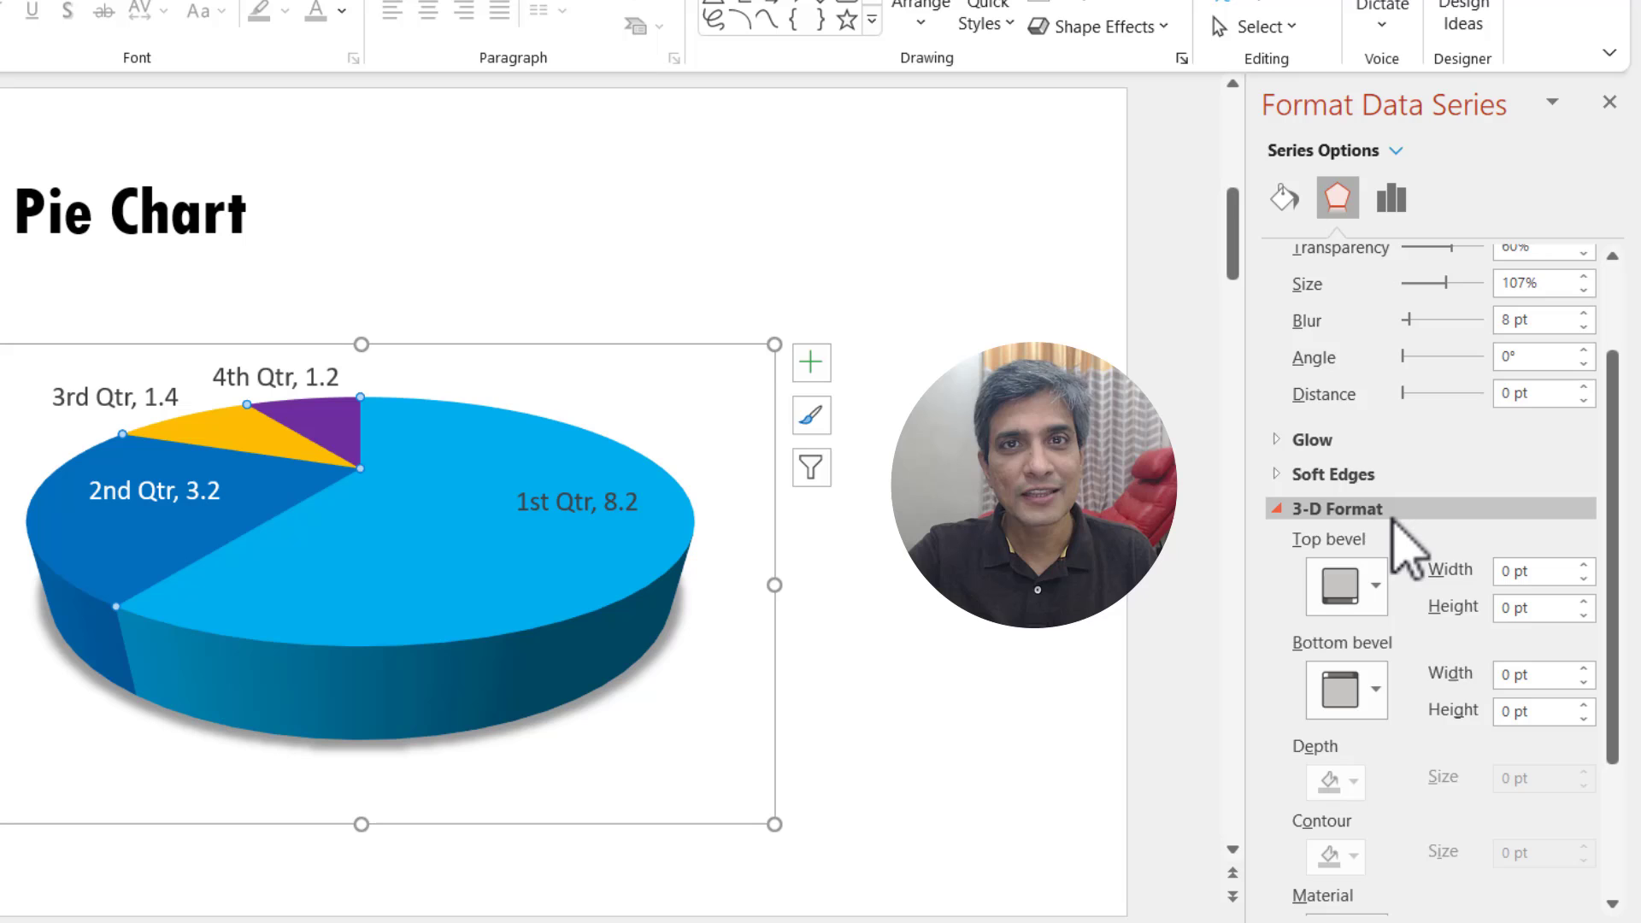
{"action": "scroll", "coordinate": [1368, 700], "scroll_direction": "down", "scroll_amount": 3}
- Try several special-effect 3-D materials, finally applying a Standard surface material
{"action": "left_click", "coordinate": [1340, 746]}
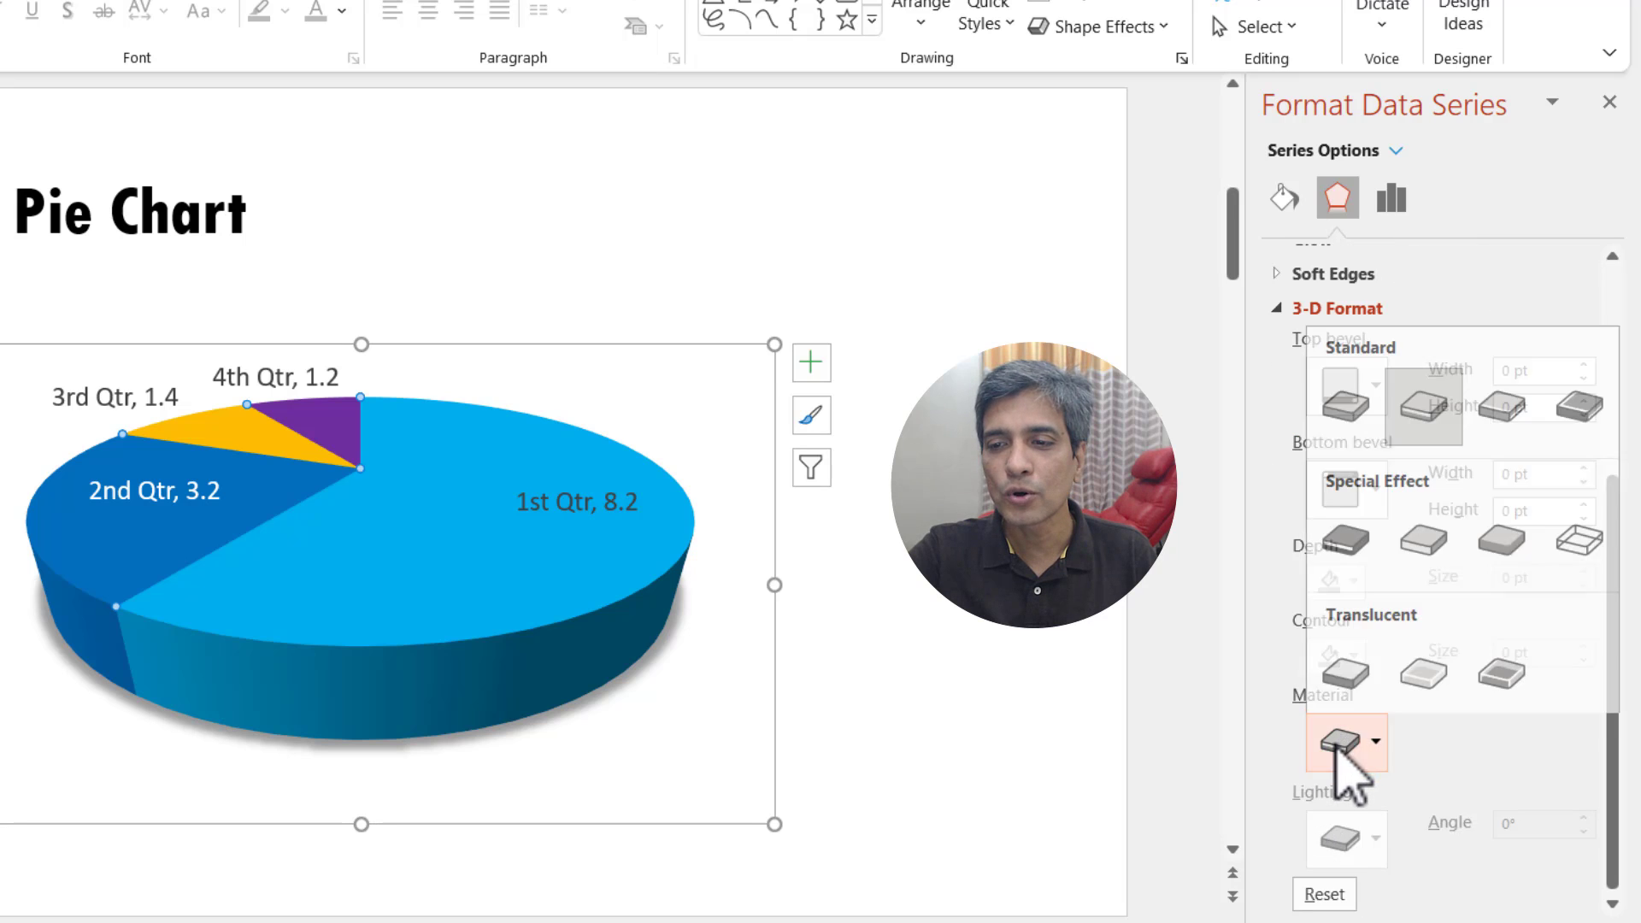
{"action": "left_click", "coordinate": [1359, 536]}
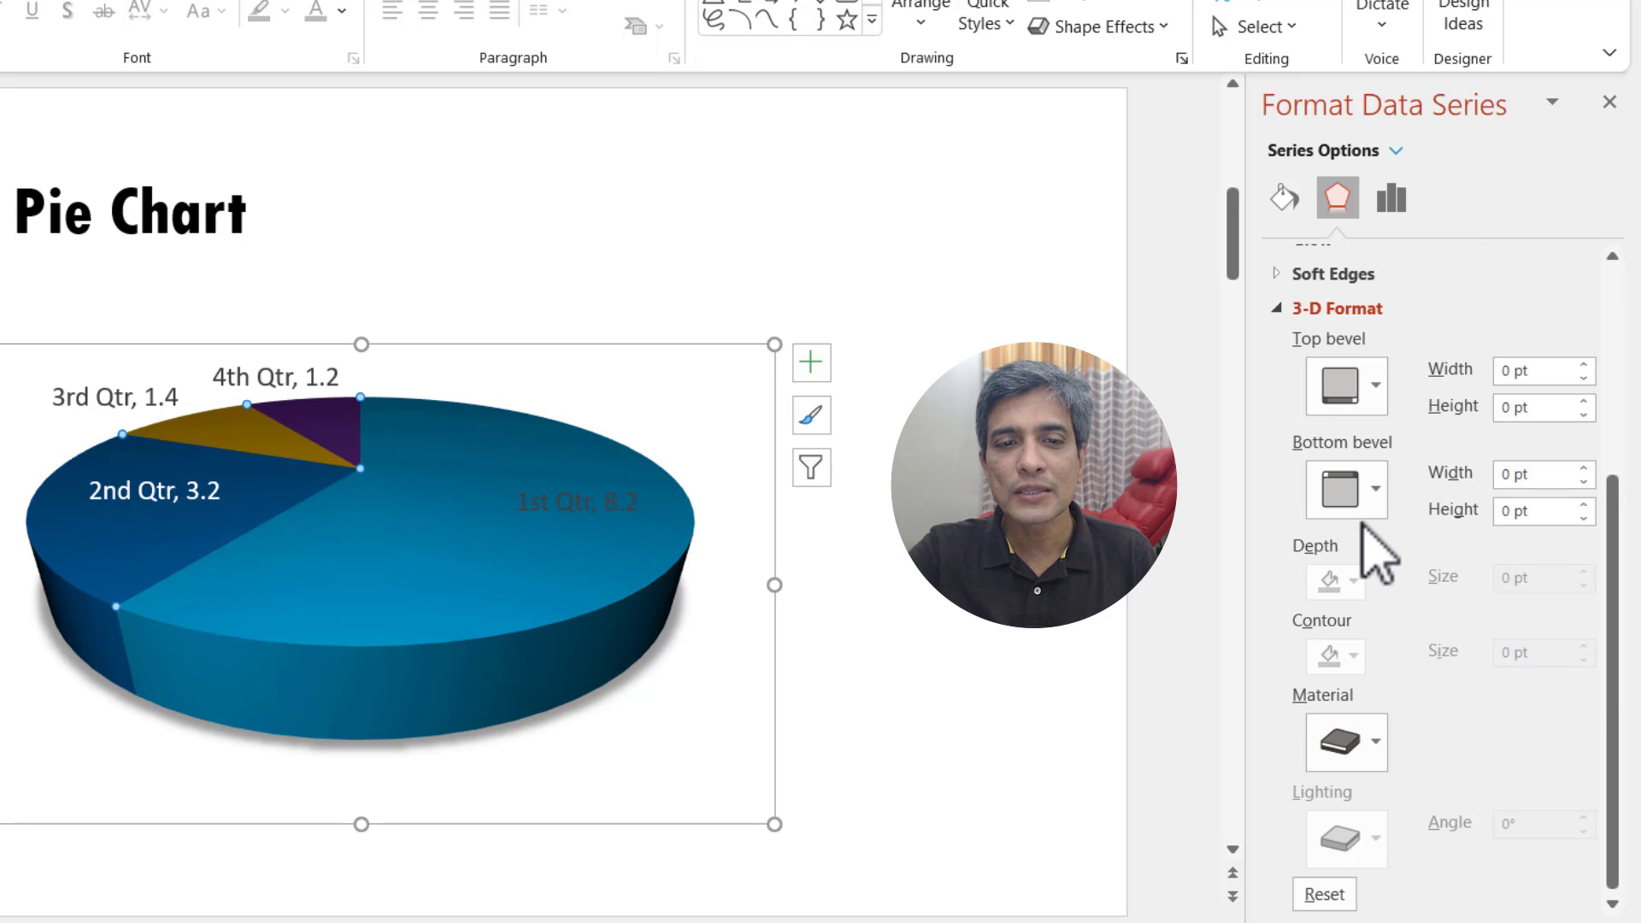
{"action": "left_click", "coordinate": [1339, 742]}
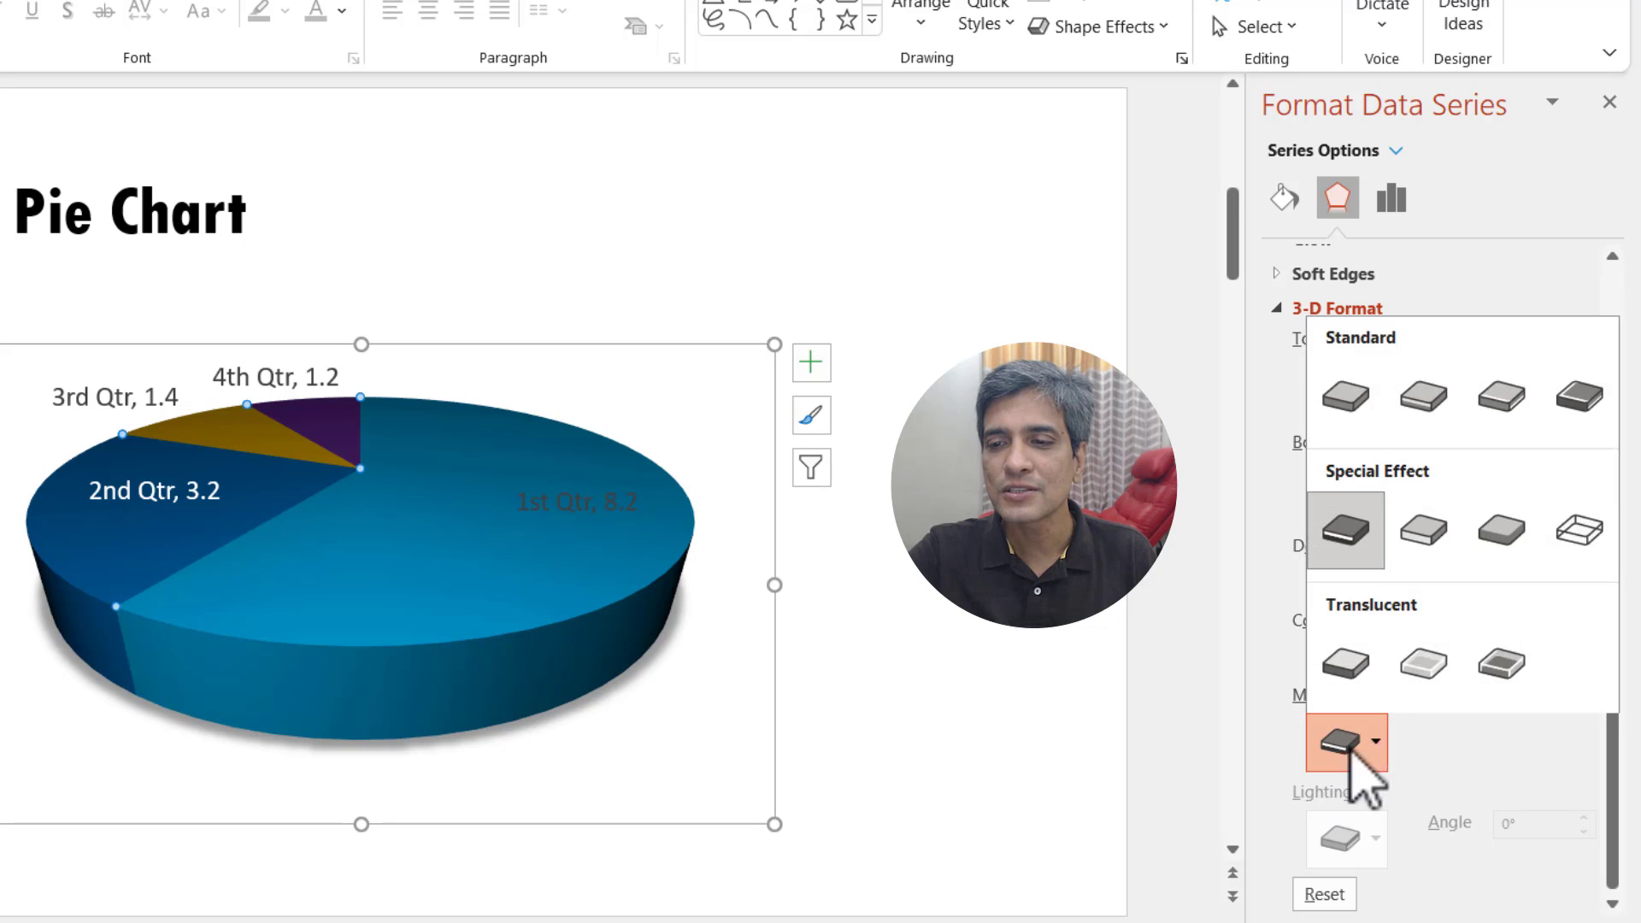
{"action": "left_click", "coordinate": [1437, 547]}
{"action": "left_click", "coordinate": [1347, 742]}
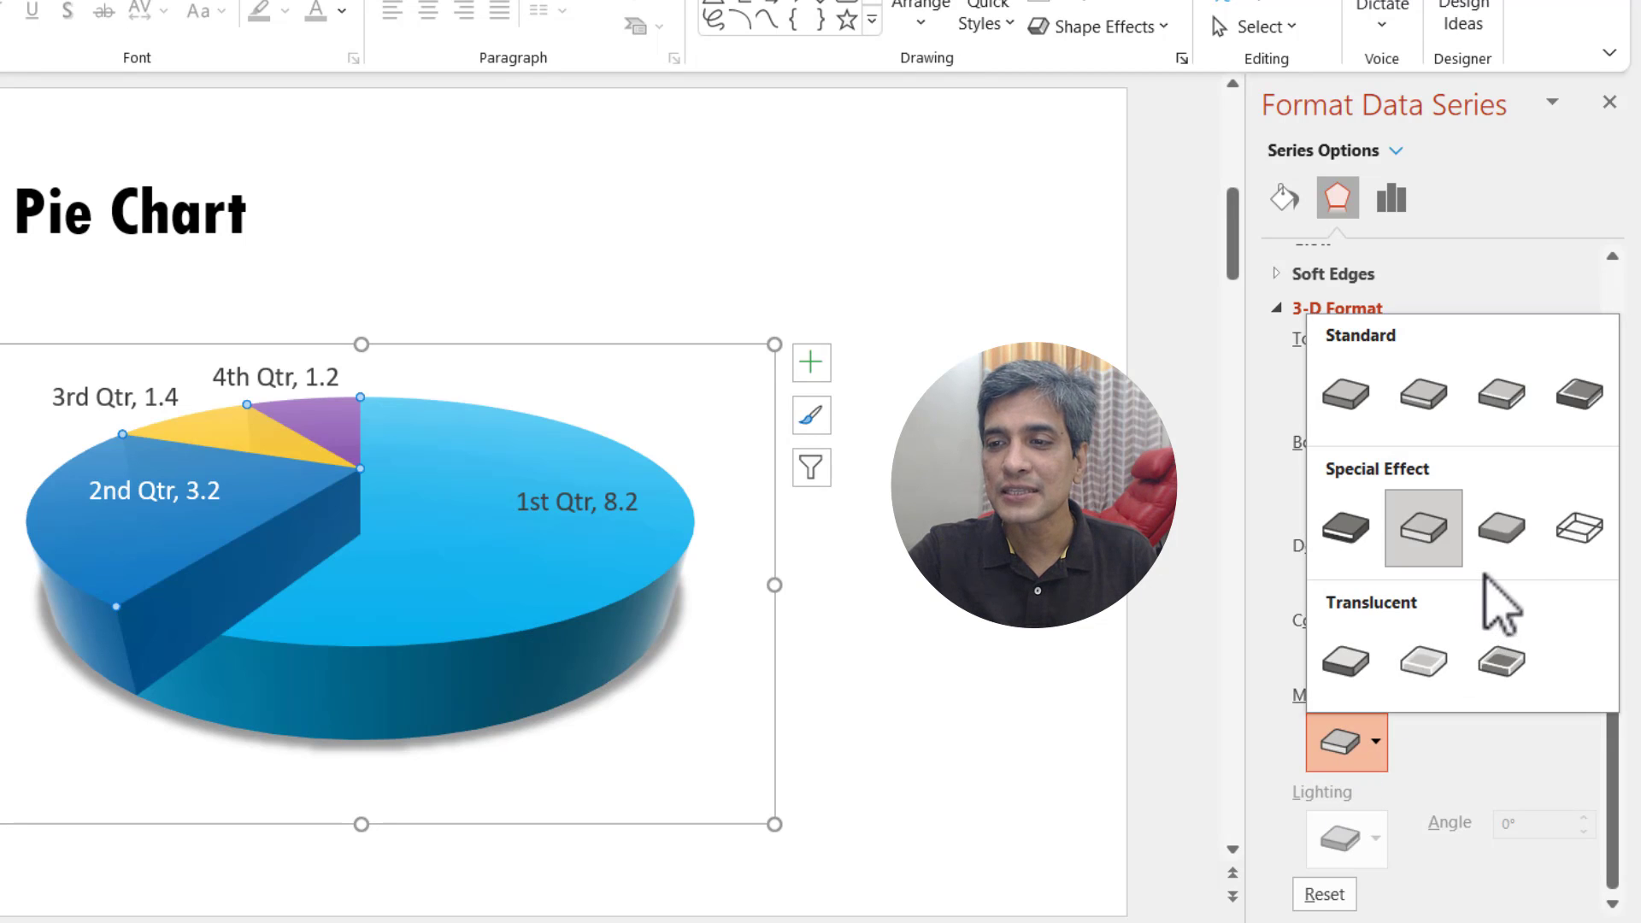
{"action": "left_click", "coordinate": [1501, 556]}
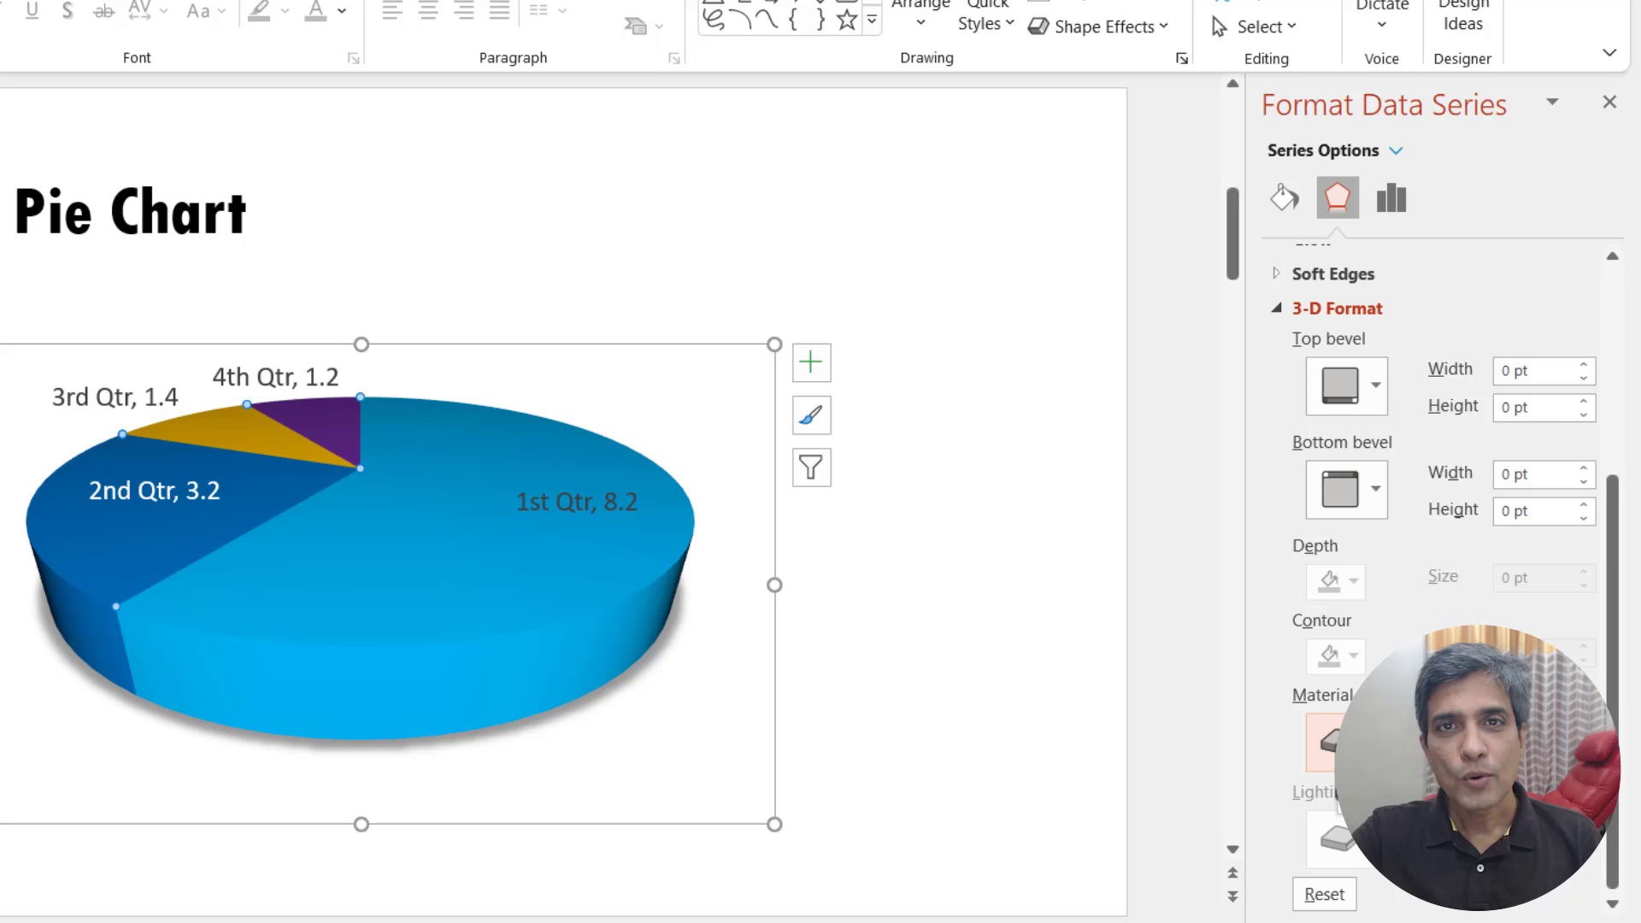
{"action": "left_click", "coordinate": [1351, 743]}
{"action": "left_click", "coordinate": [1471, 395]}
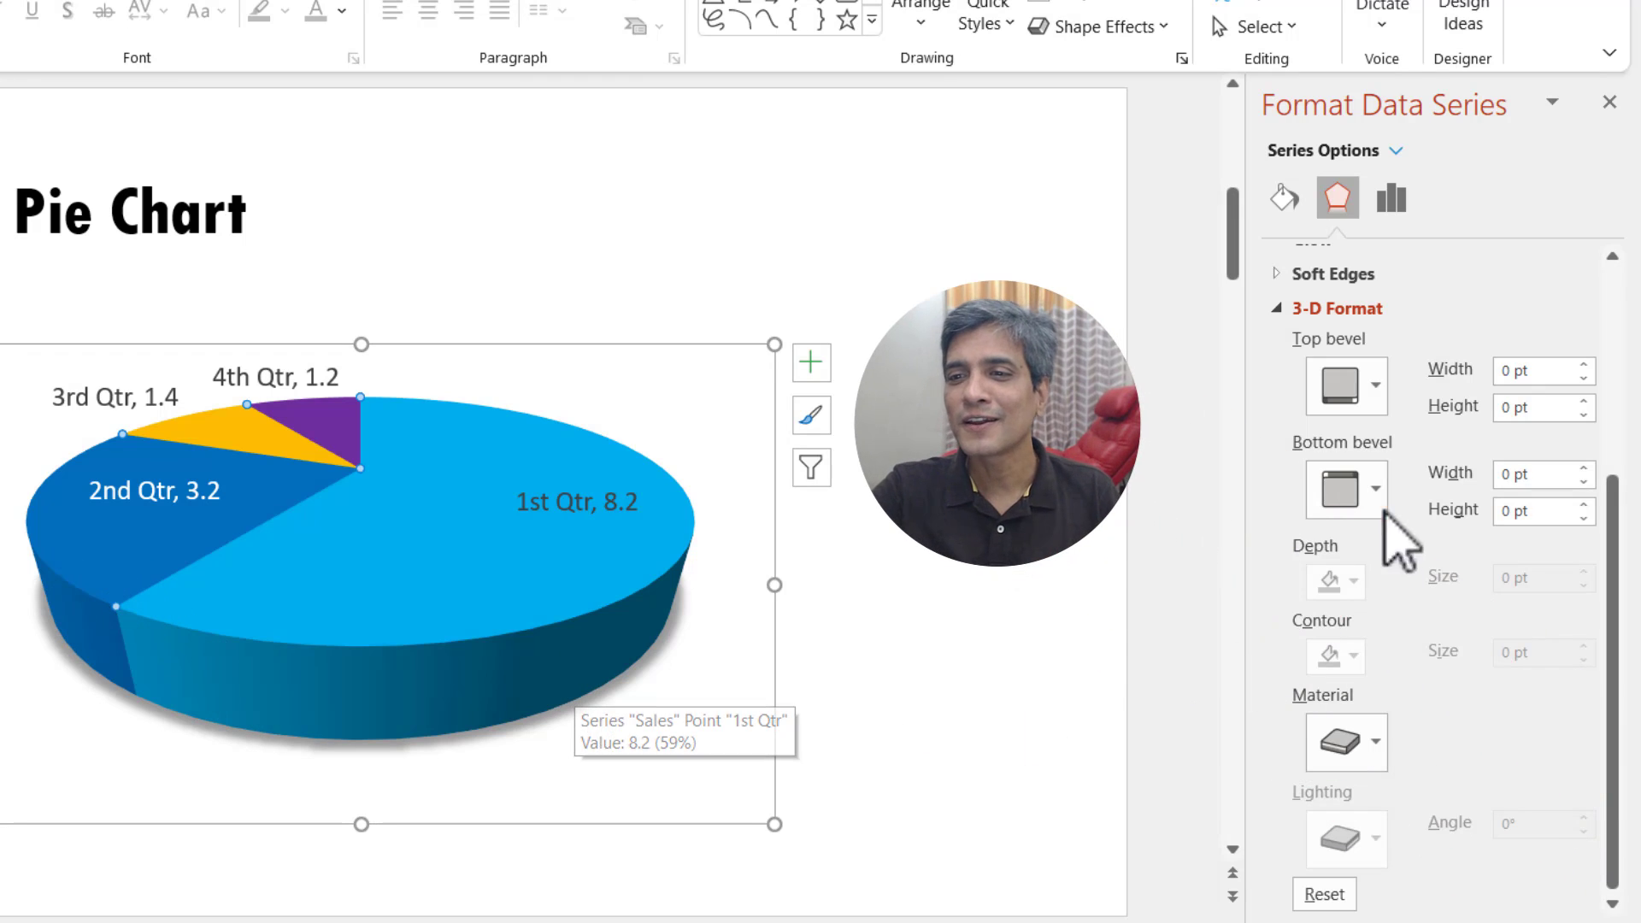
- Apply the second Top bevel preset (6 pt) to the pie slices
{"action": "left_click", "coordinate": [1340, 386]}
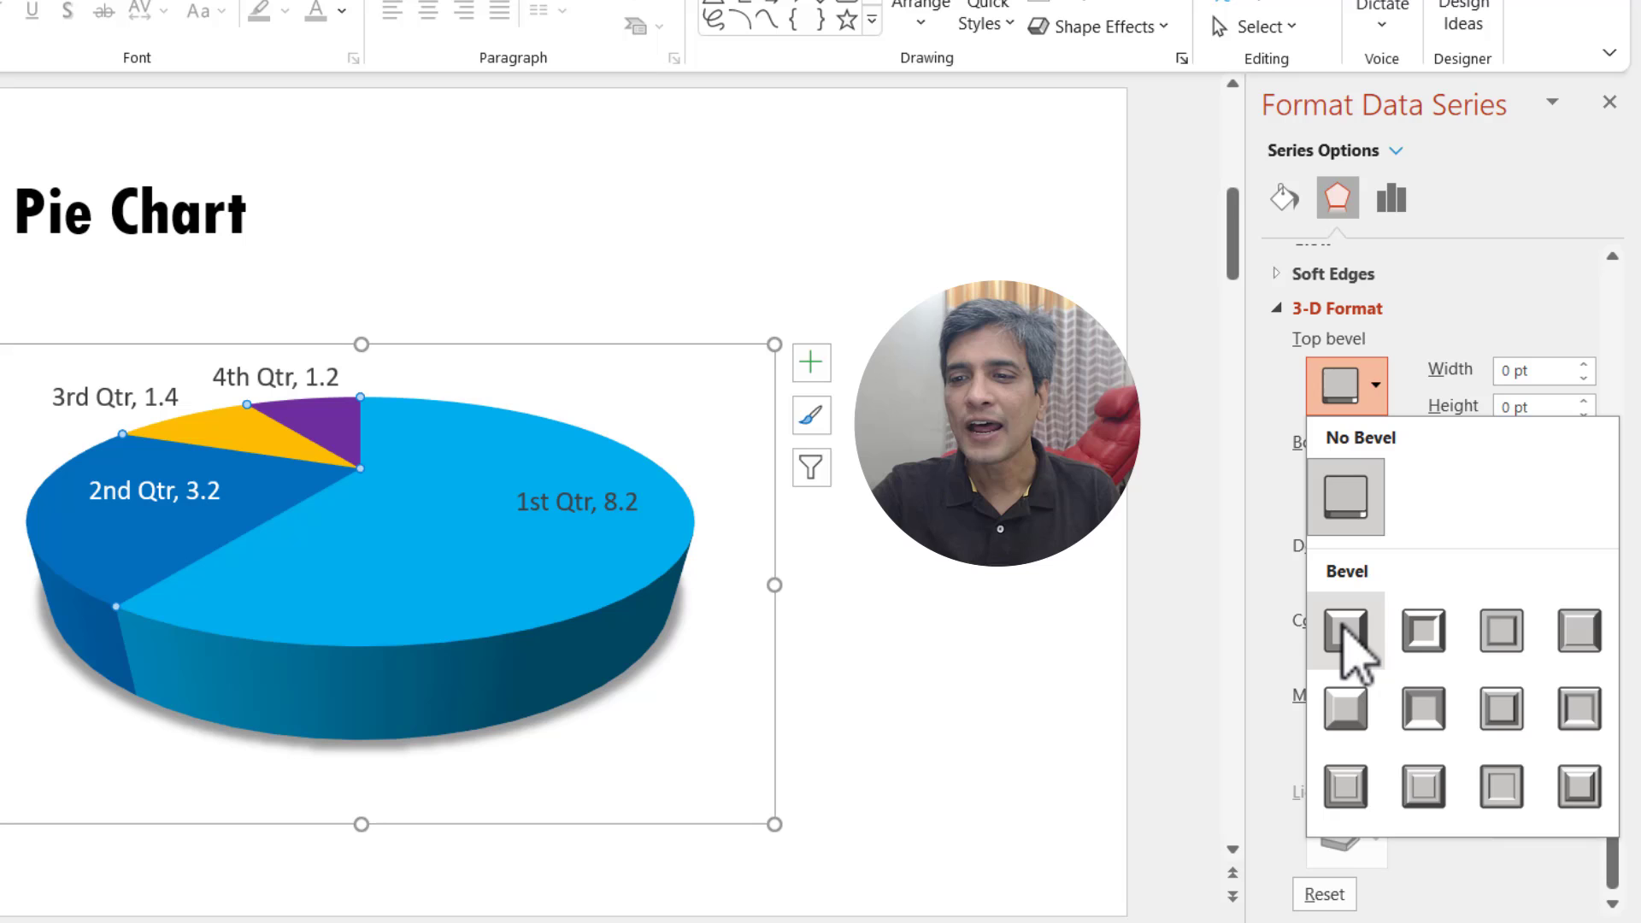
{"action": "key", "text": "Escape"}
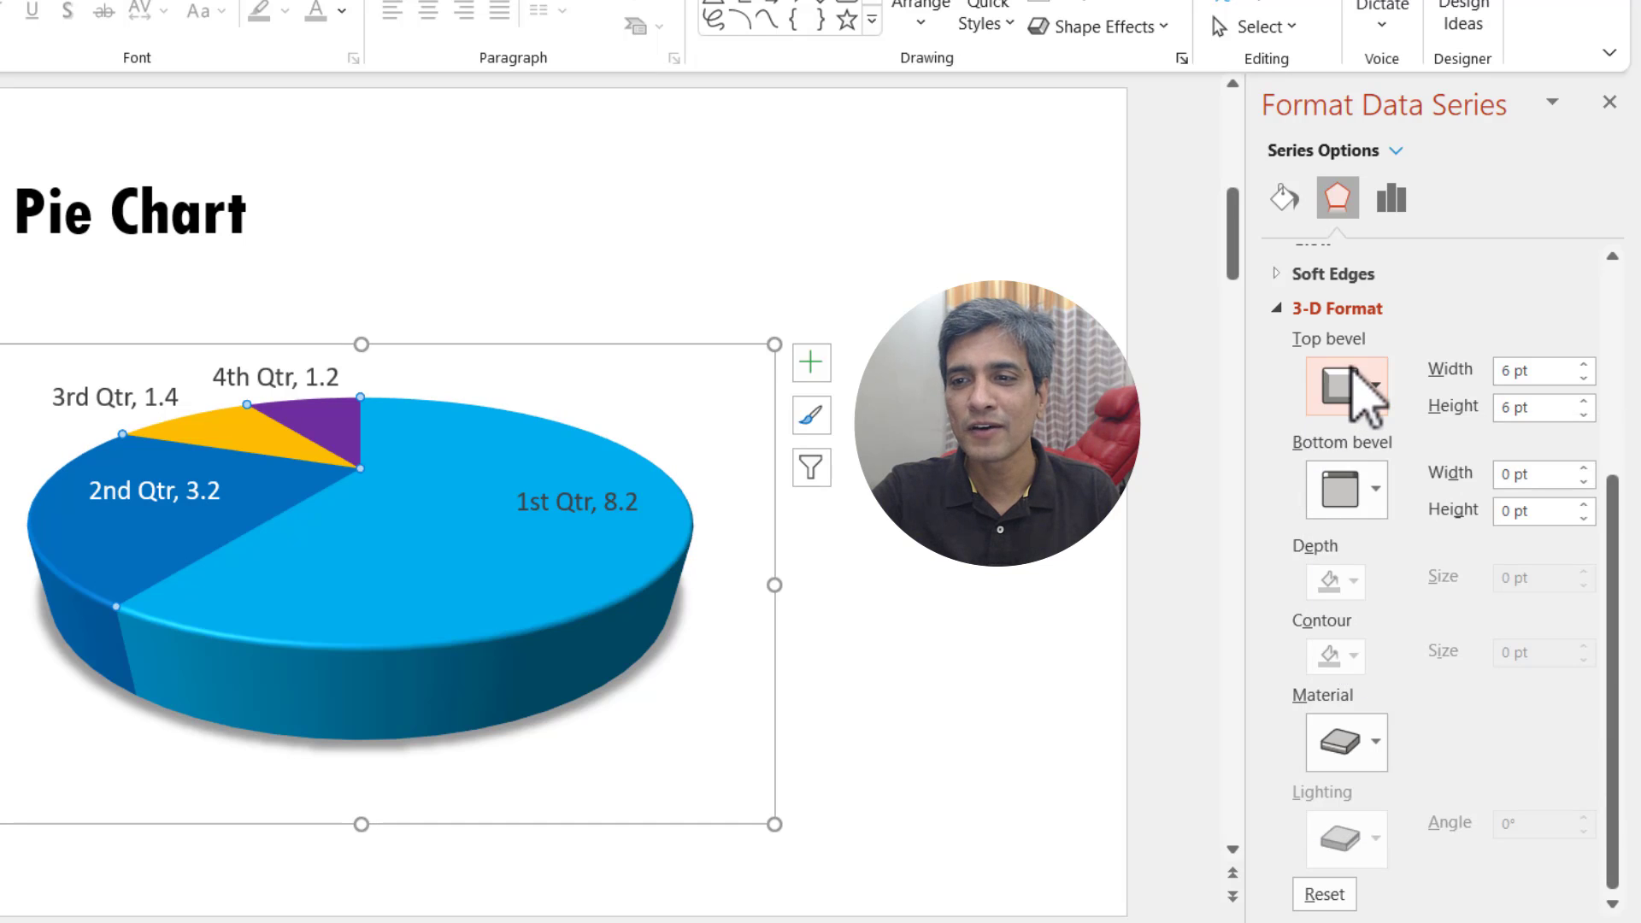
{"action": "left_click", "coordinate": [1339, 389]}
{"action": "left_click", "coordinate": [1426, 649]}
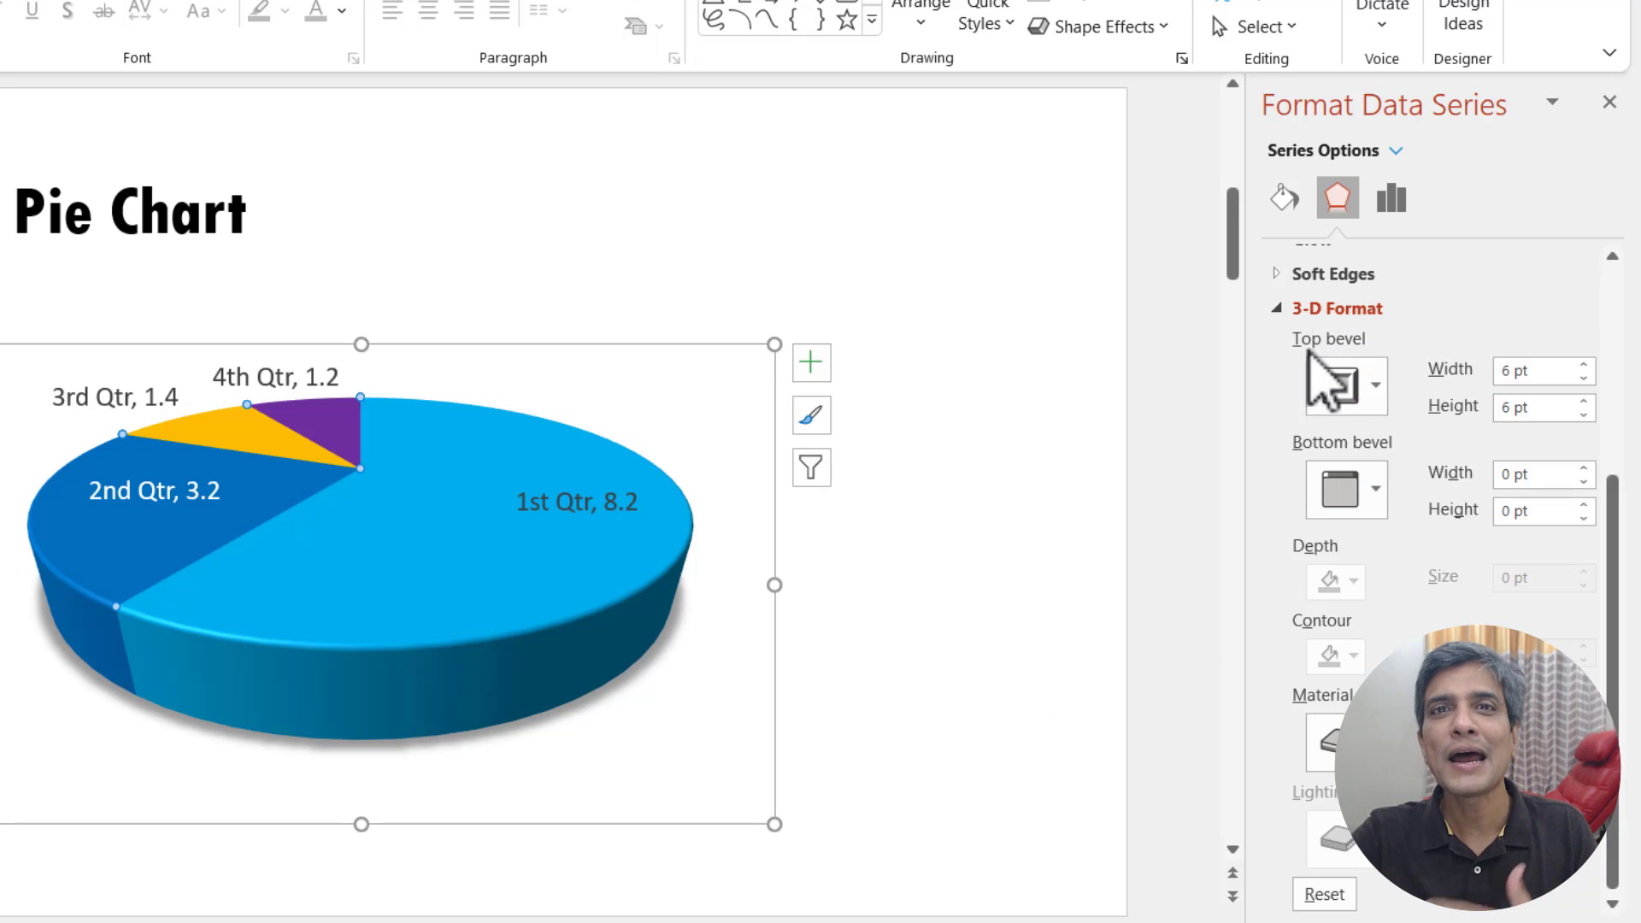
{"action": "left_click", "coordinate": [1366, 465]}
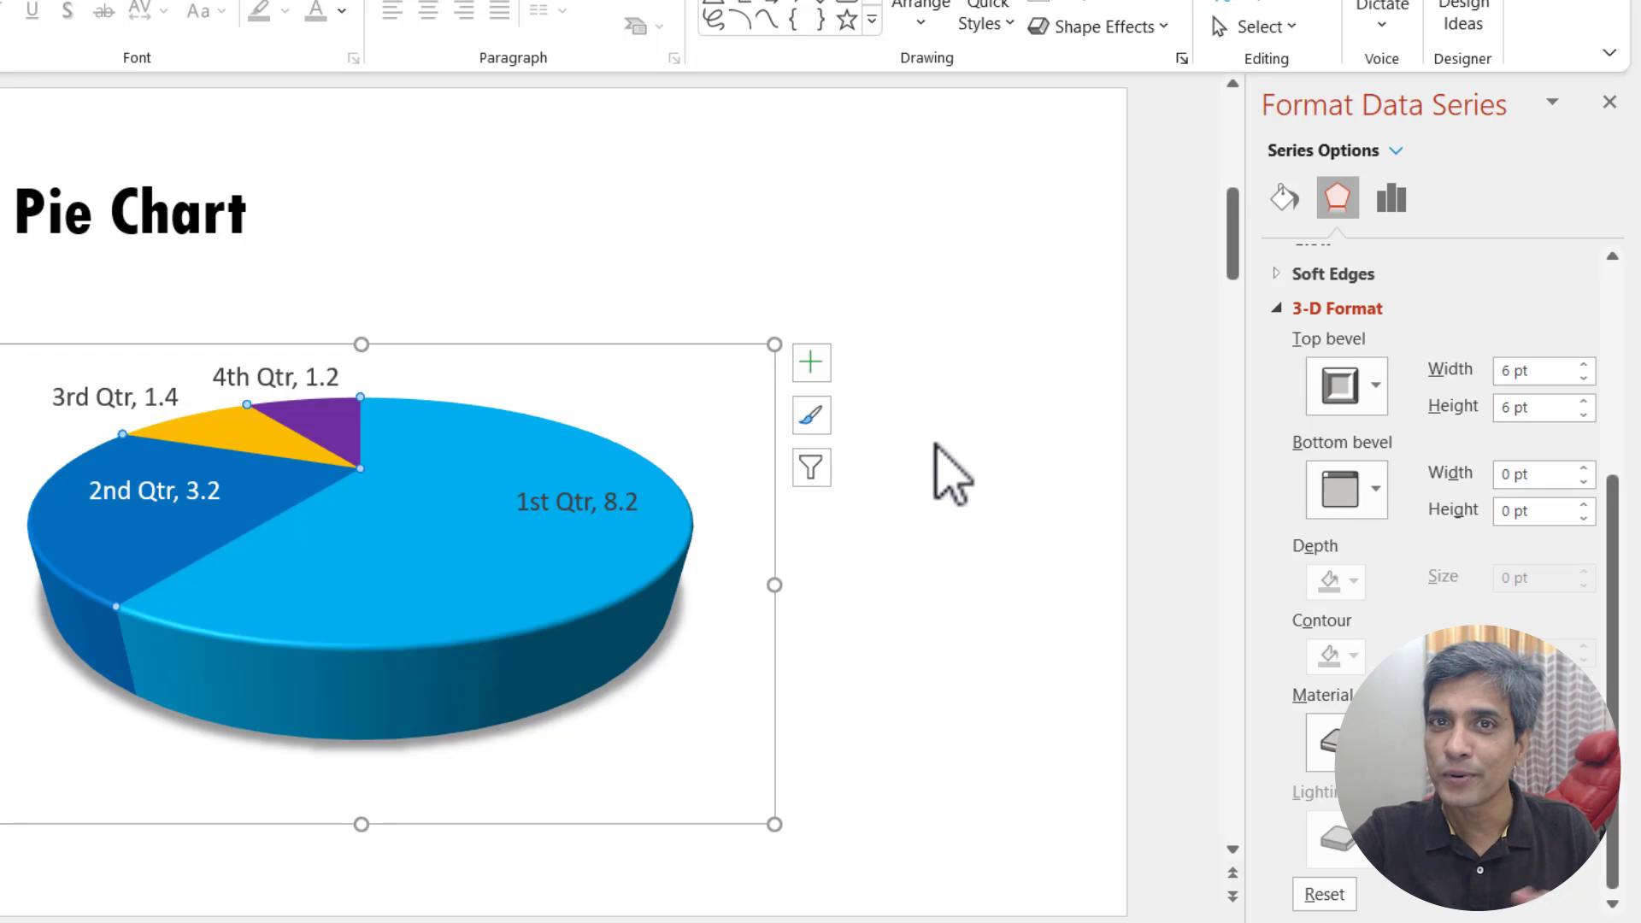
{"action": "left_click", "coordinate": [936, 446]}
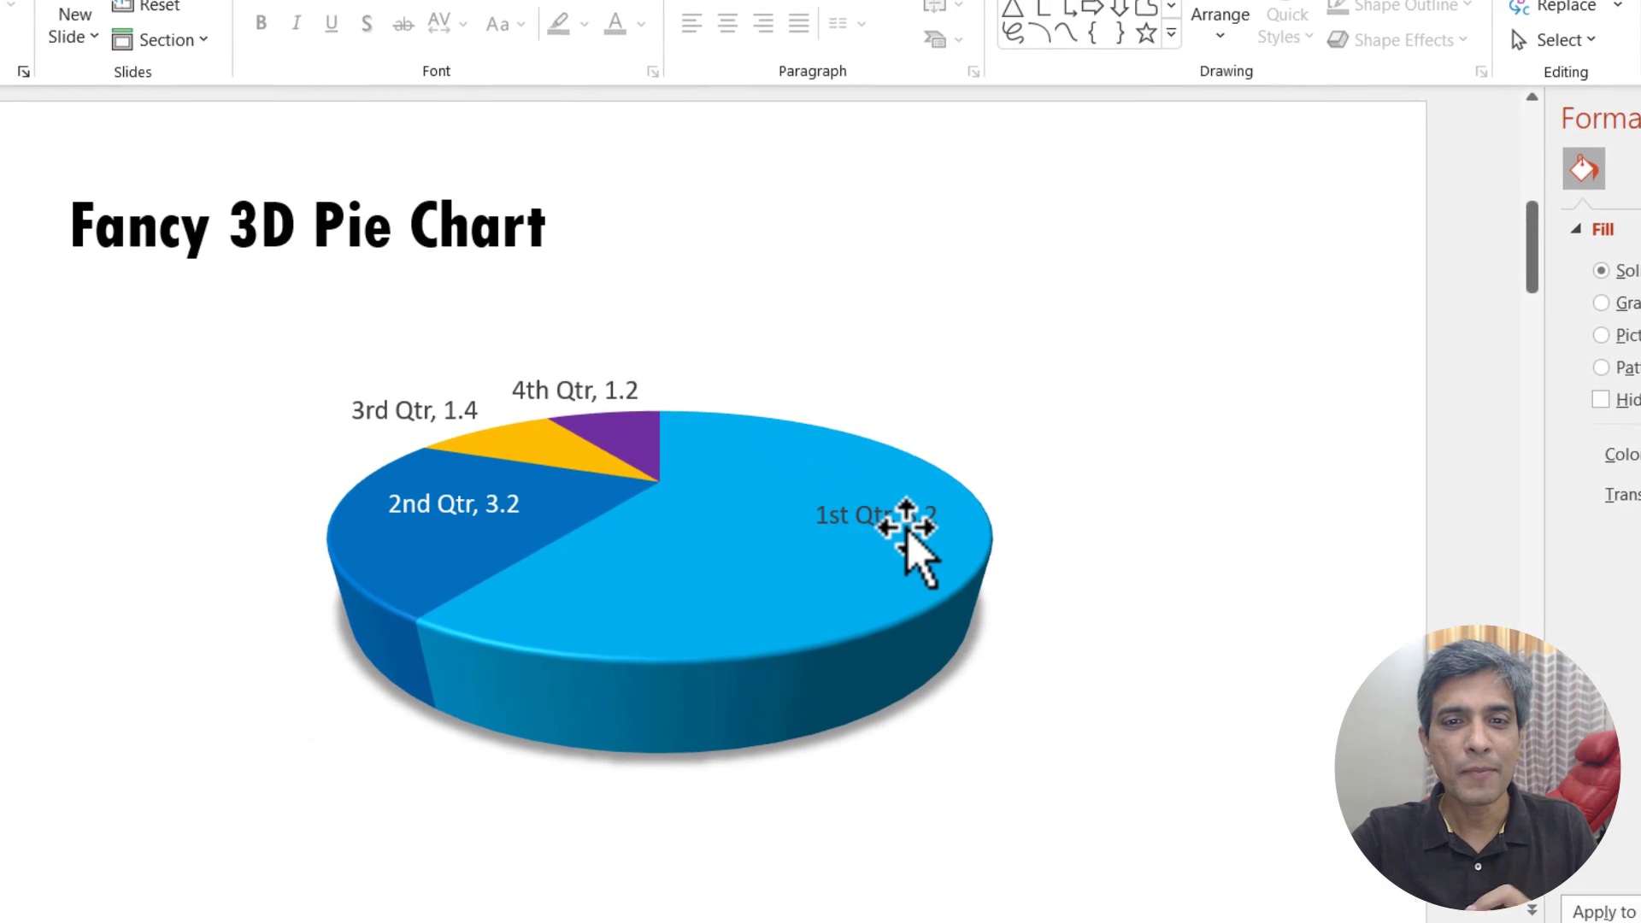
- Set the 1st Qtr label to Tw Cen MT Condensed Extra Bold at 32 pt
{"action": "left_click", "coordinate": [675, 506]}
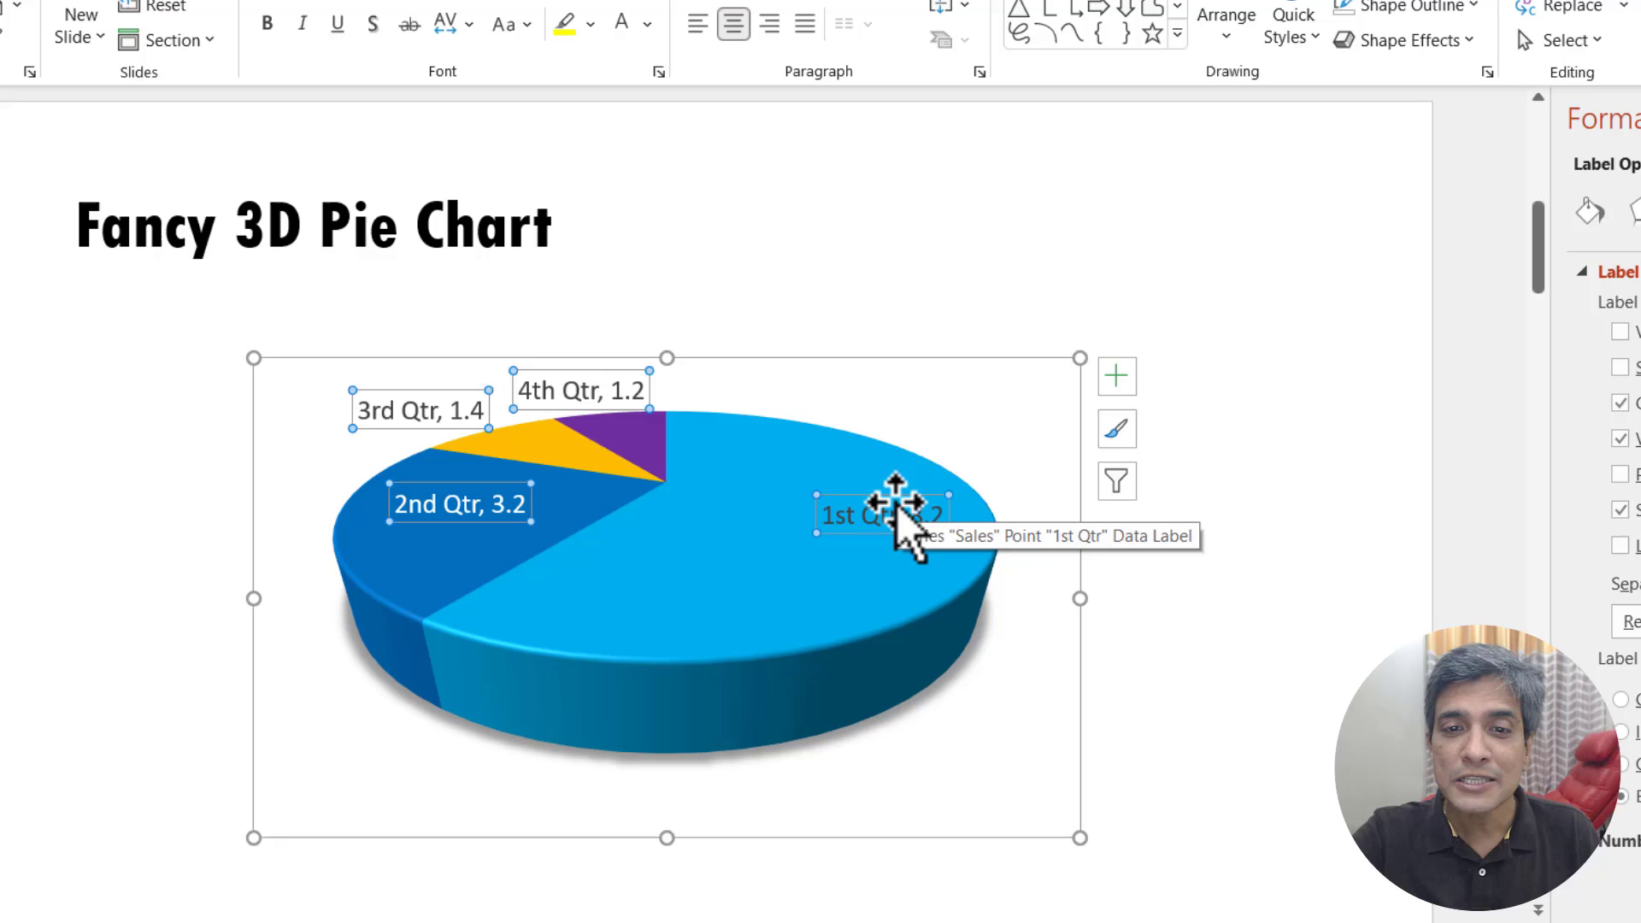
{"action": "left_click", "coordinate": [893, 515]}
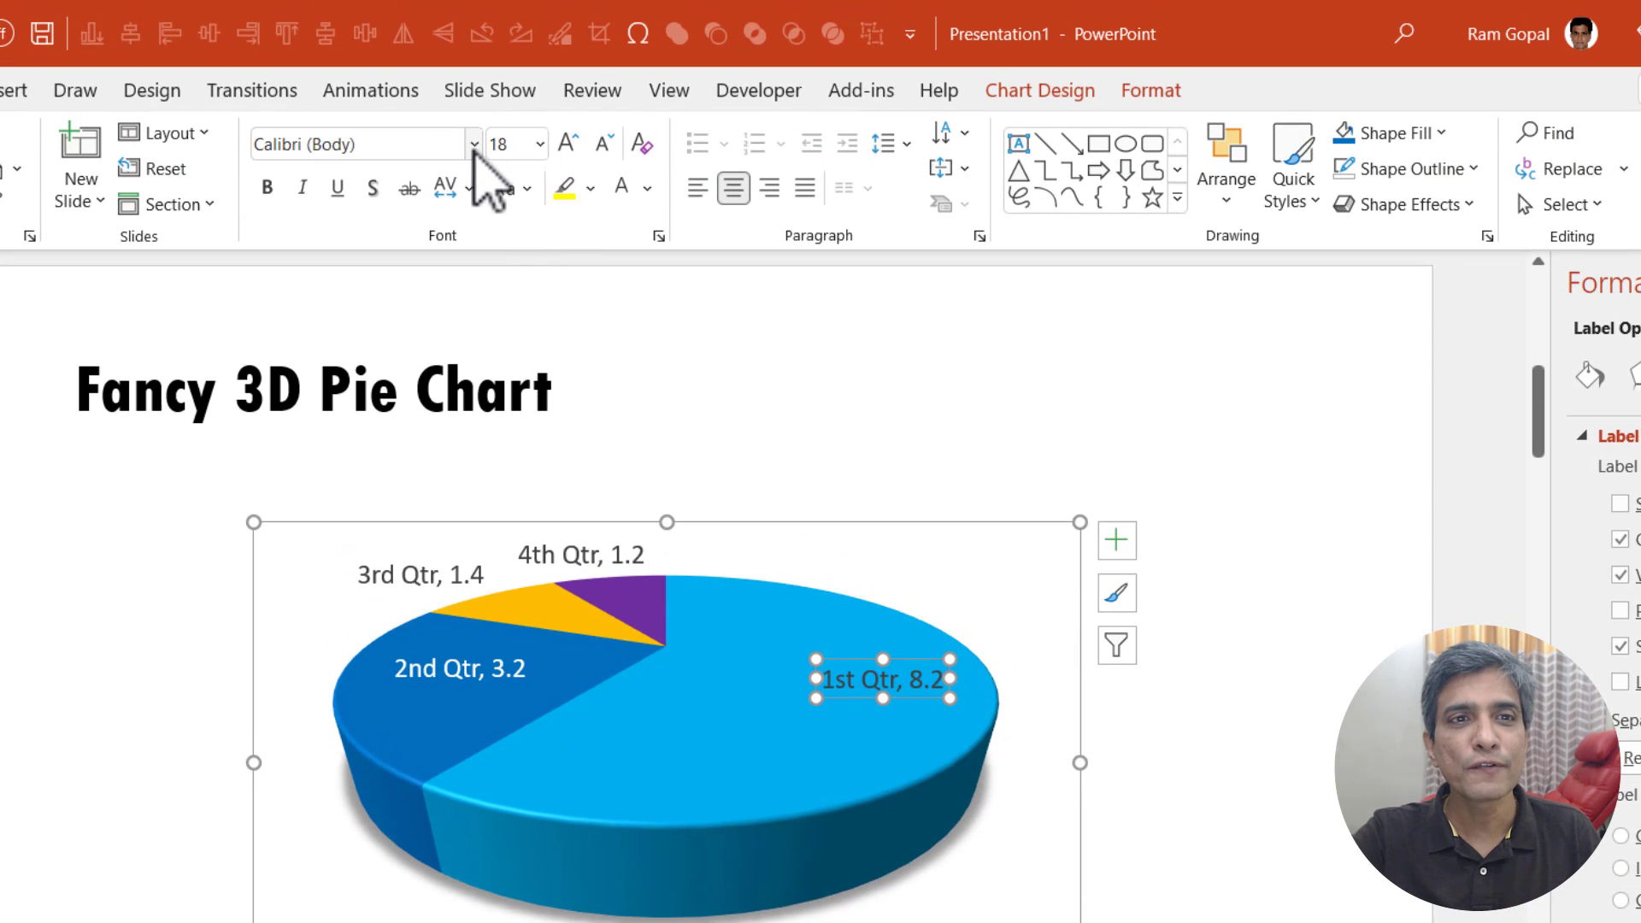
{"action": "left_click", "coordinate": [473, 146]}
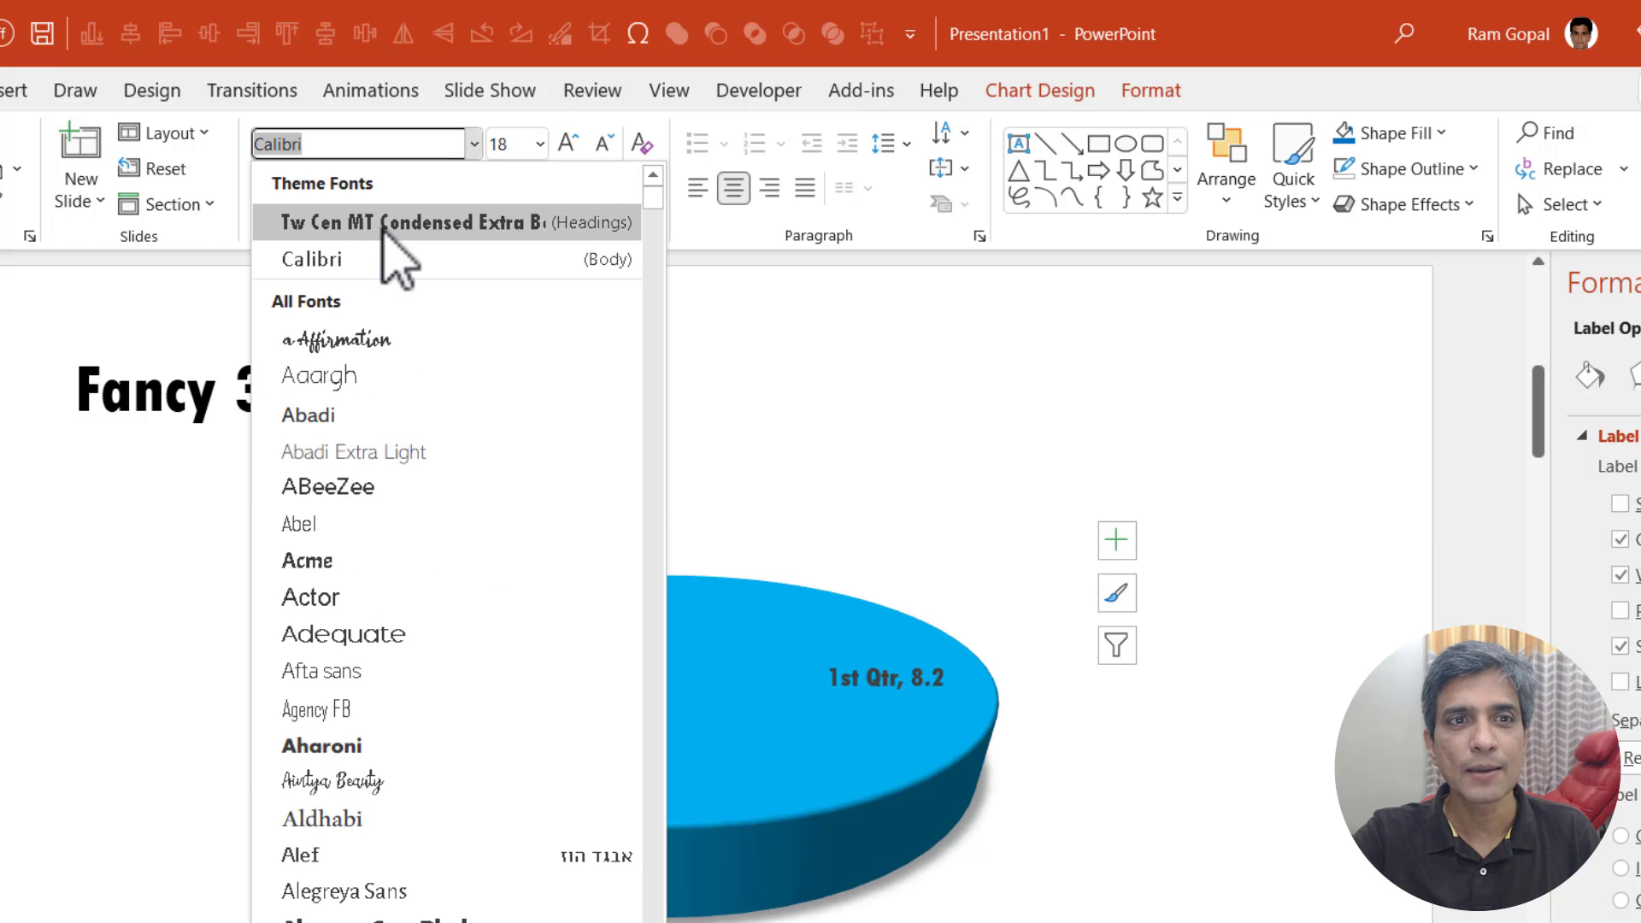
{"action": "left_click", "coordinate": [383, 224]}
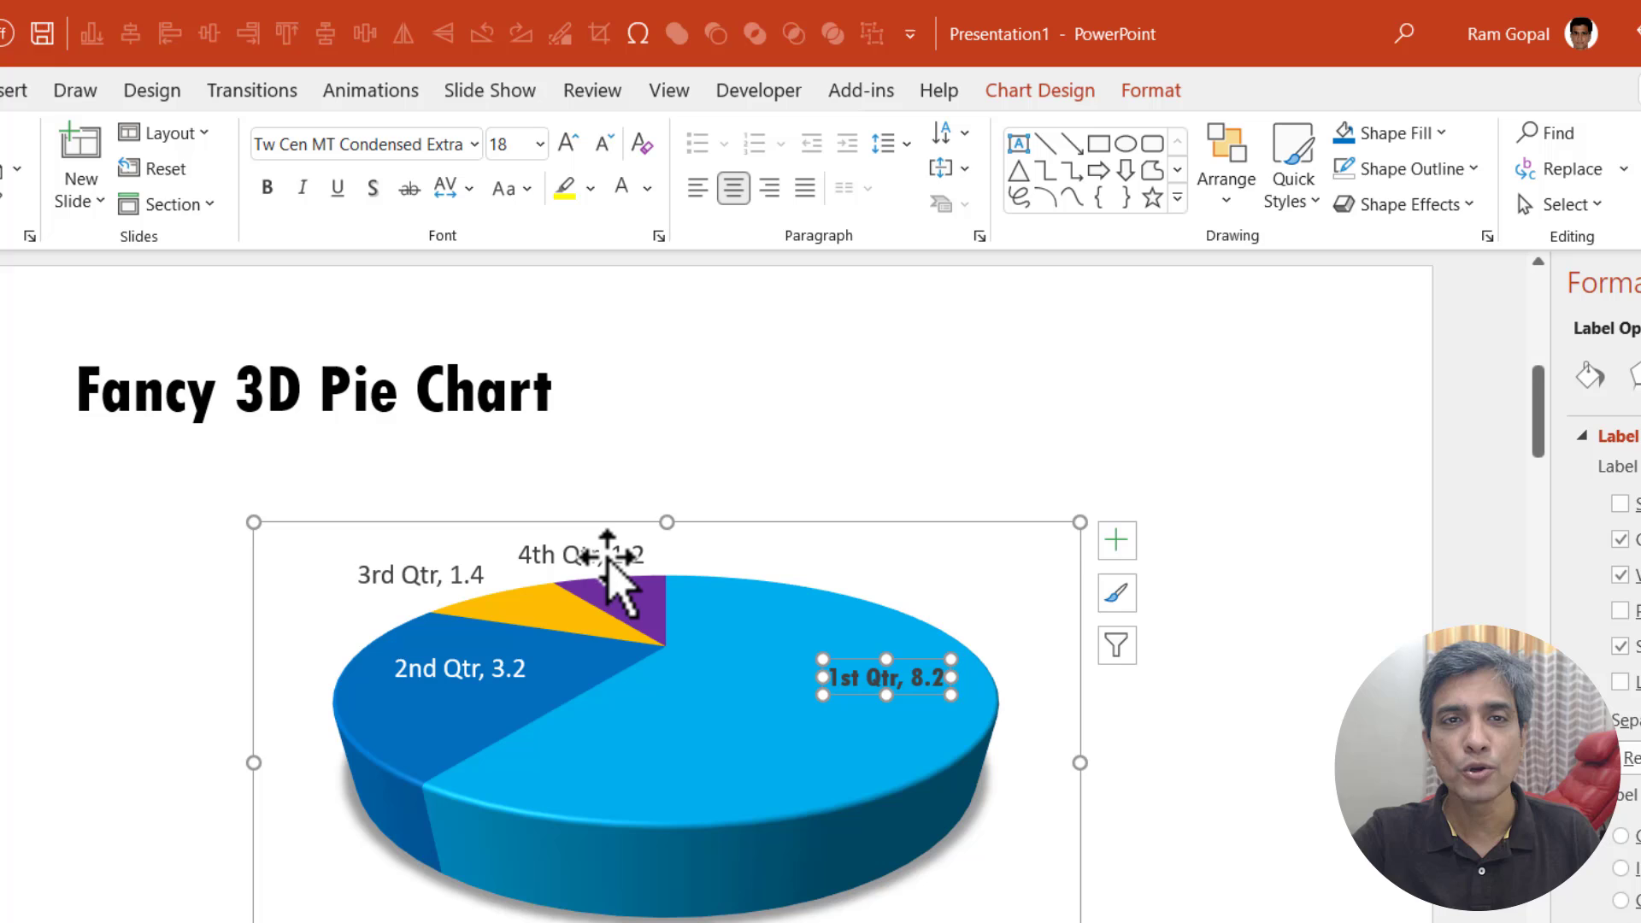
{"action": "left_click", "coordinate": [568, 145]}
{"action": "left_click", "coordinate": [568, 145]}
{"action": "left_click", "coordinate": [568, 146]}
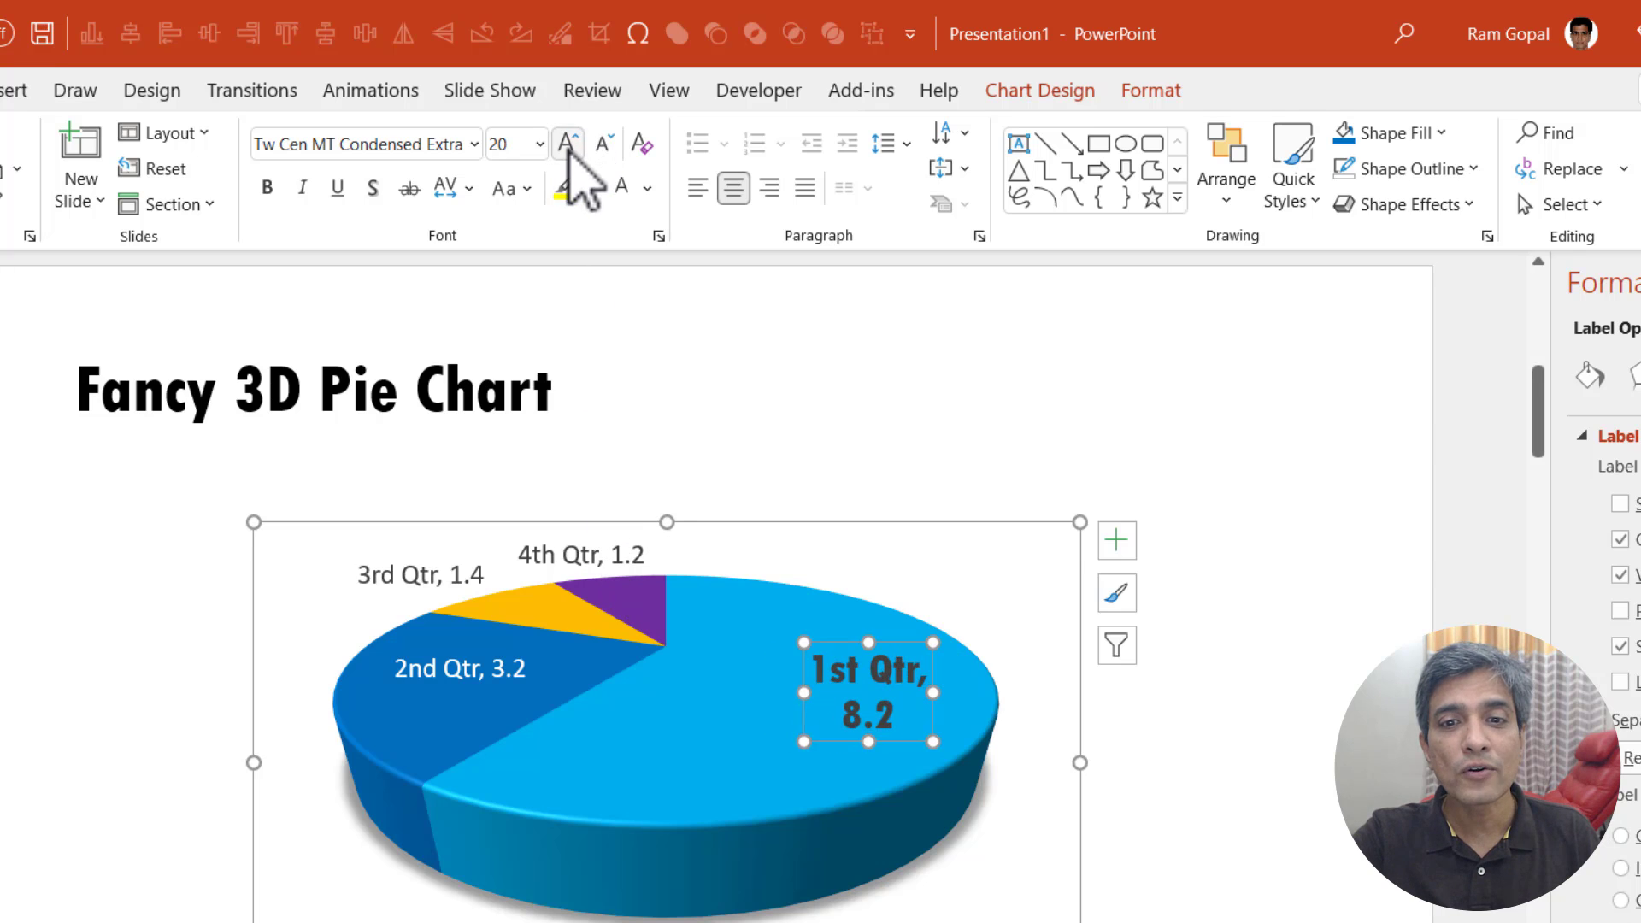
{"action": "left_click", "coordinate": [568, 145]}
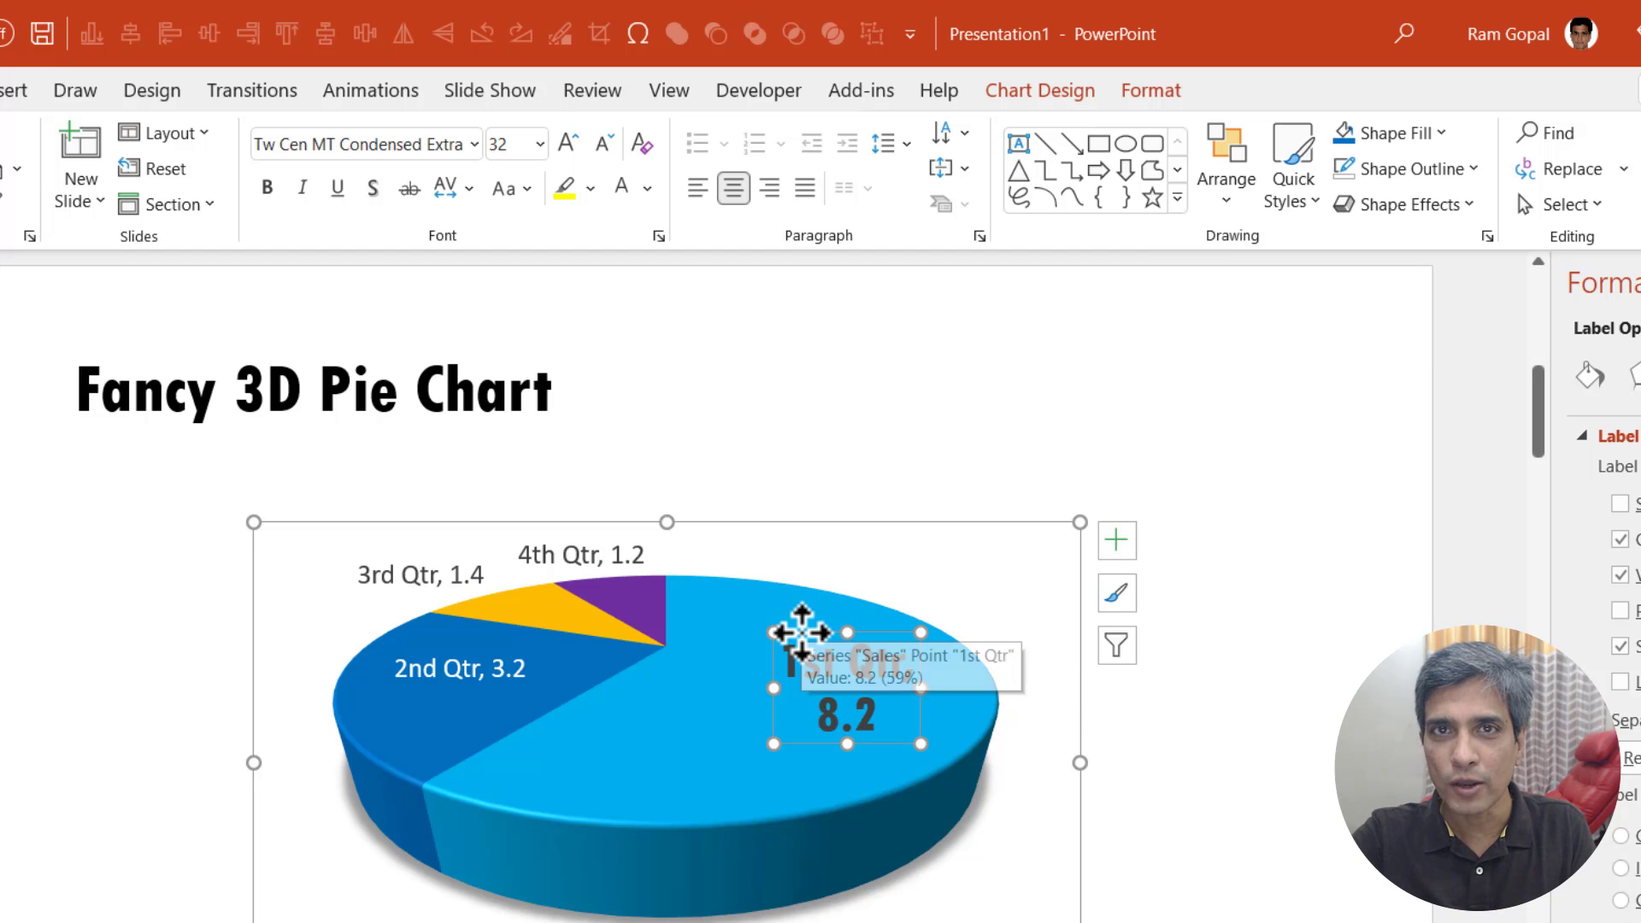
{"action": "left_click", "coordinate": [763, 697]}
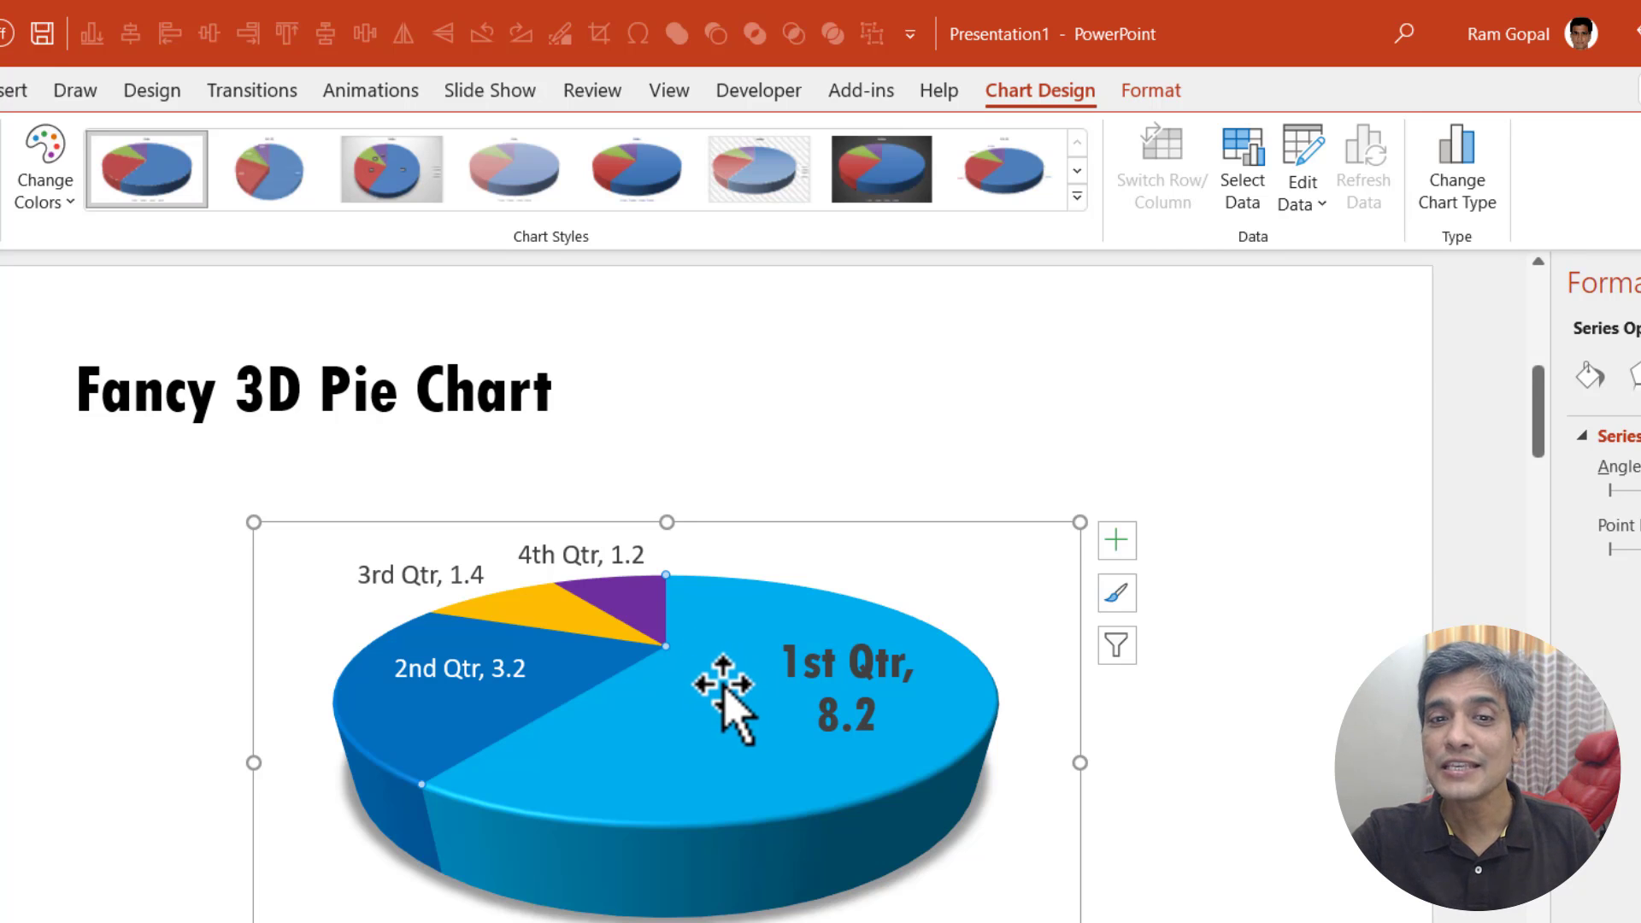
- Drag the 1st Qtr slice outward to separate it from the pie
{"action": "left_click_drag", "start_coordinate": [718, 681], "coordinate": [776, 698]}
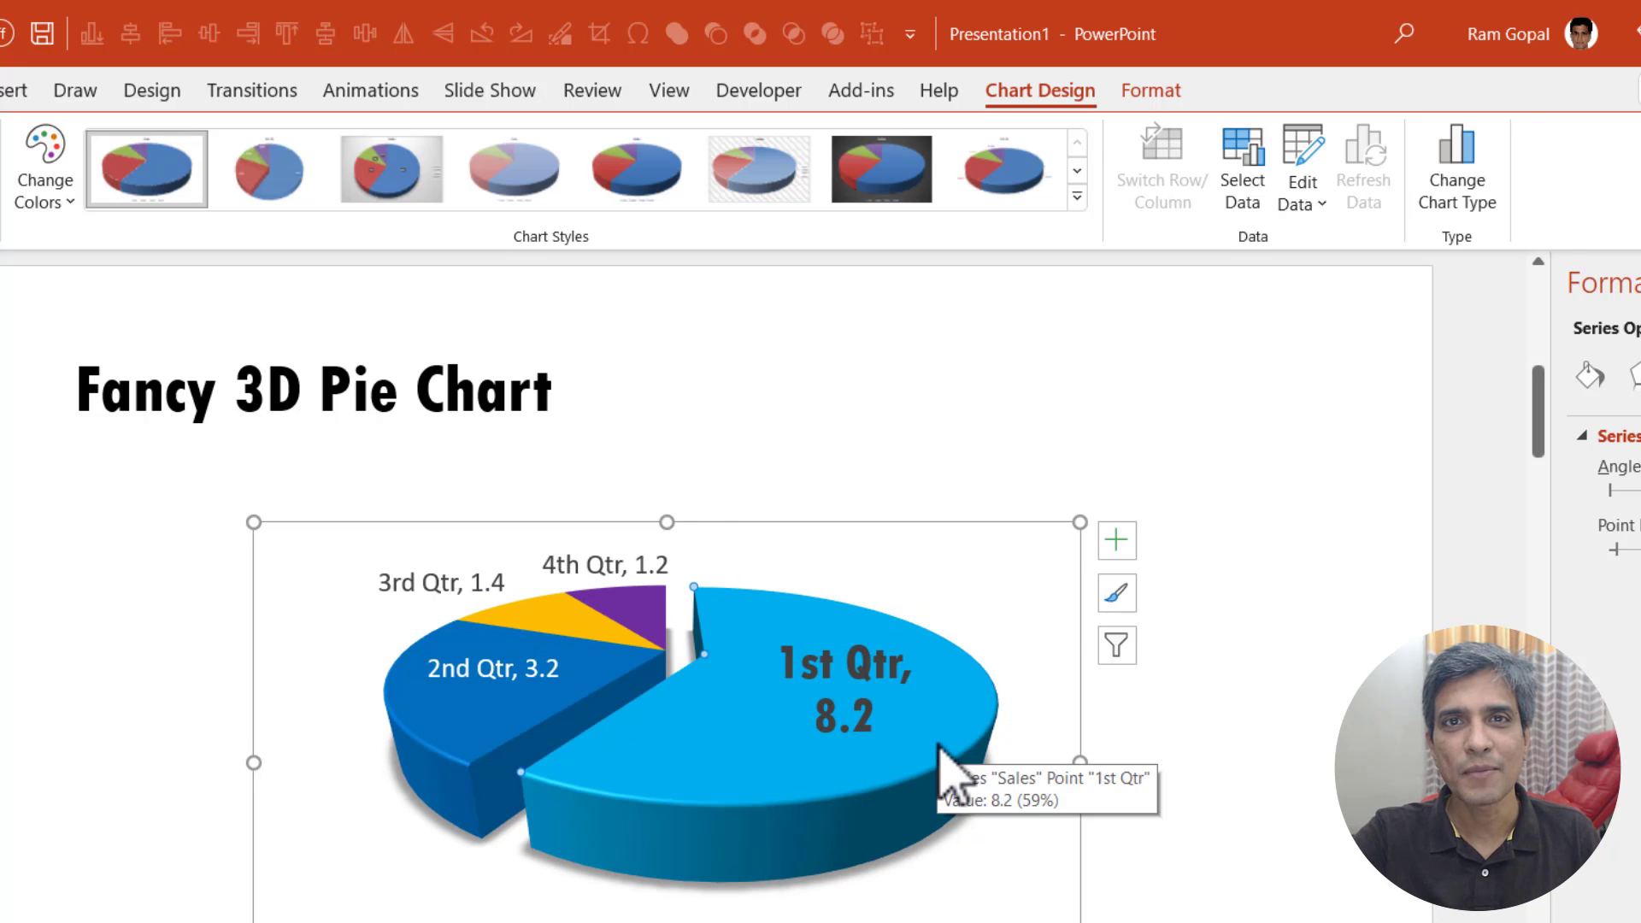
{"action": "key", "text": "Escape"}
{"action": "key", "text": "Escape"}
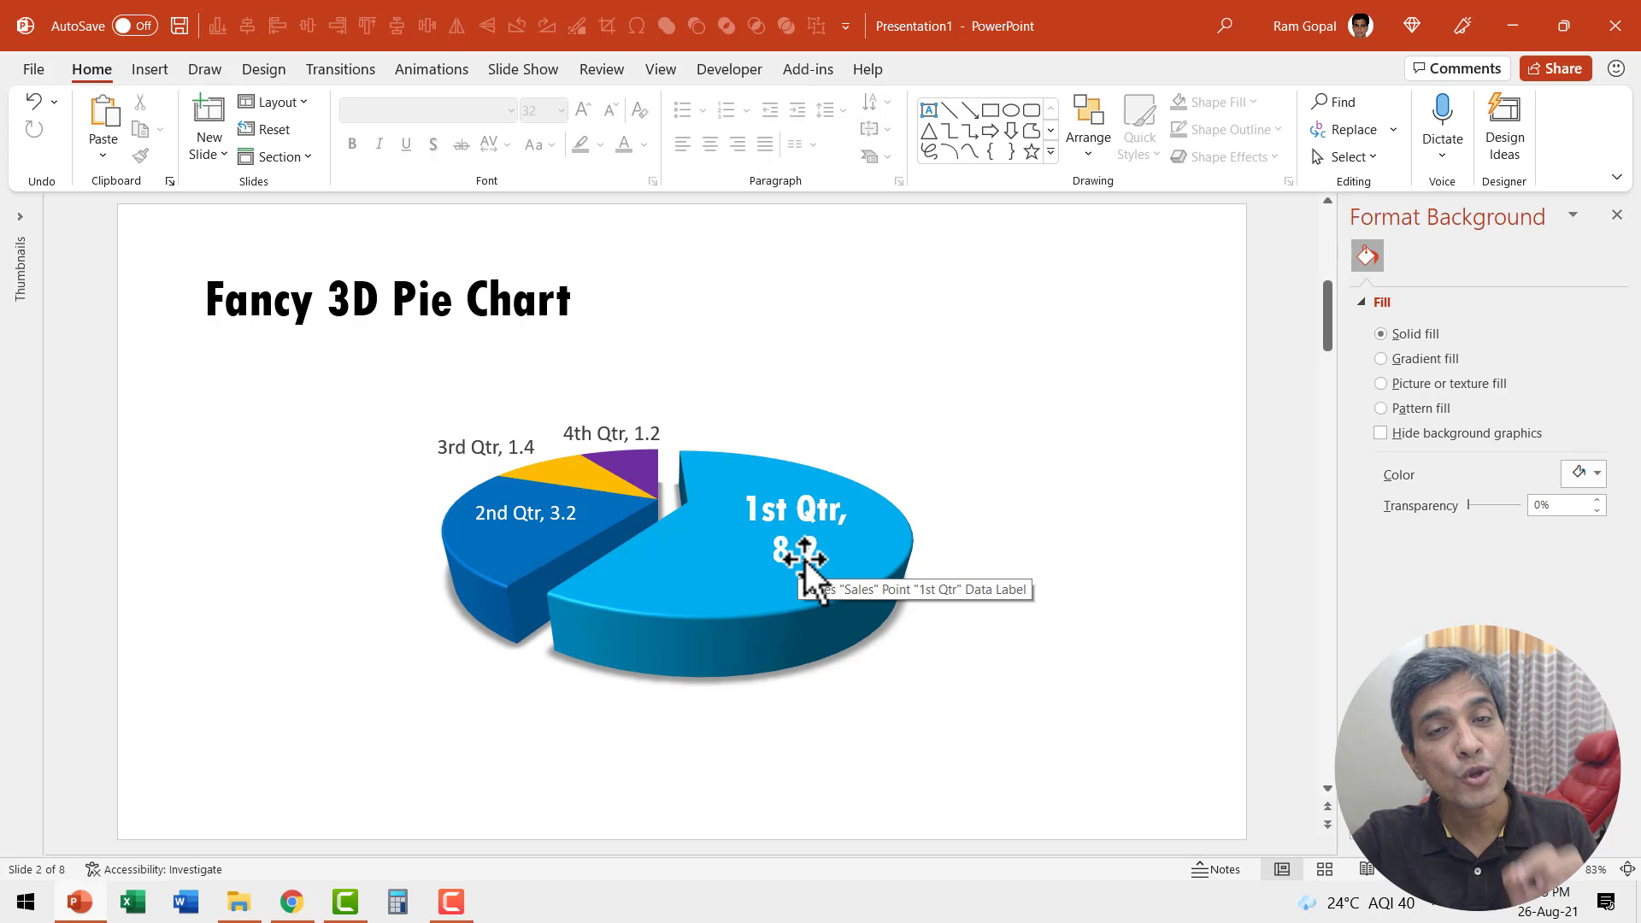
- Scroll the slide pane past slides 3–5 to reach slide 6, the Splash Pie Chart
{"action": "scroll", "coordinate": [804, 568], "scroll_direction": "down", "scroll_amount": 1}
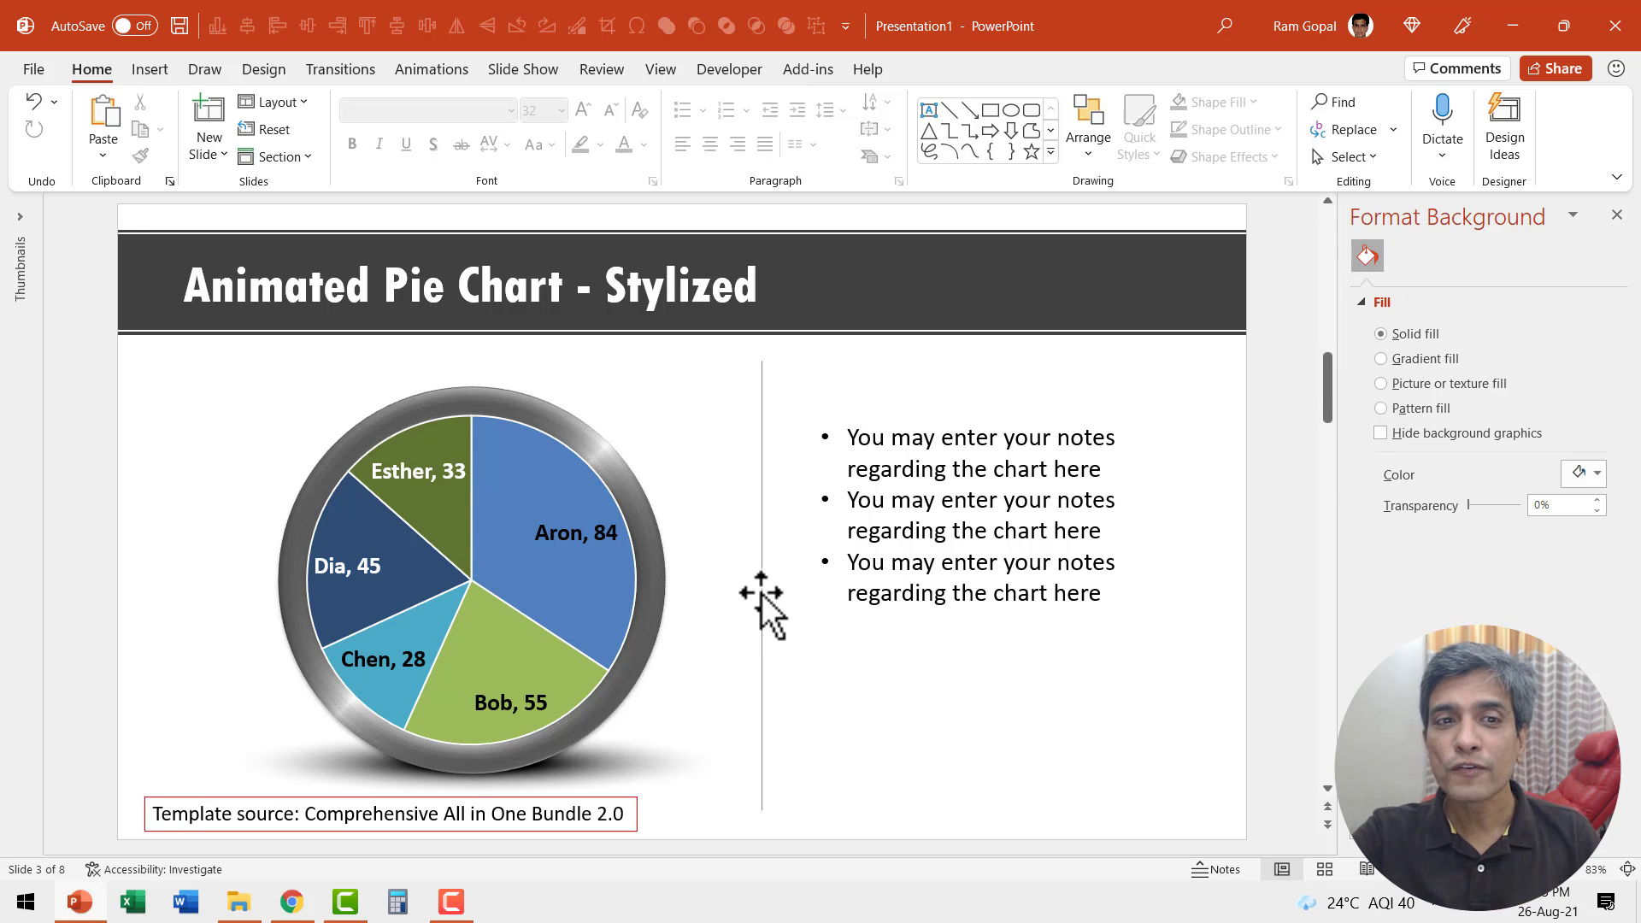
{"action": "scroll", "coordinate": [760, 592], "scroll_direction": "down", "scroll_amount": 1}
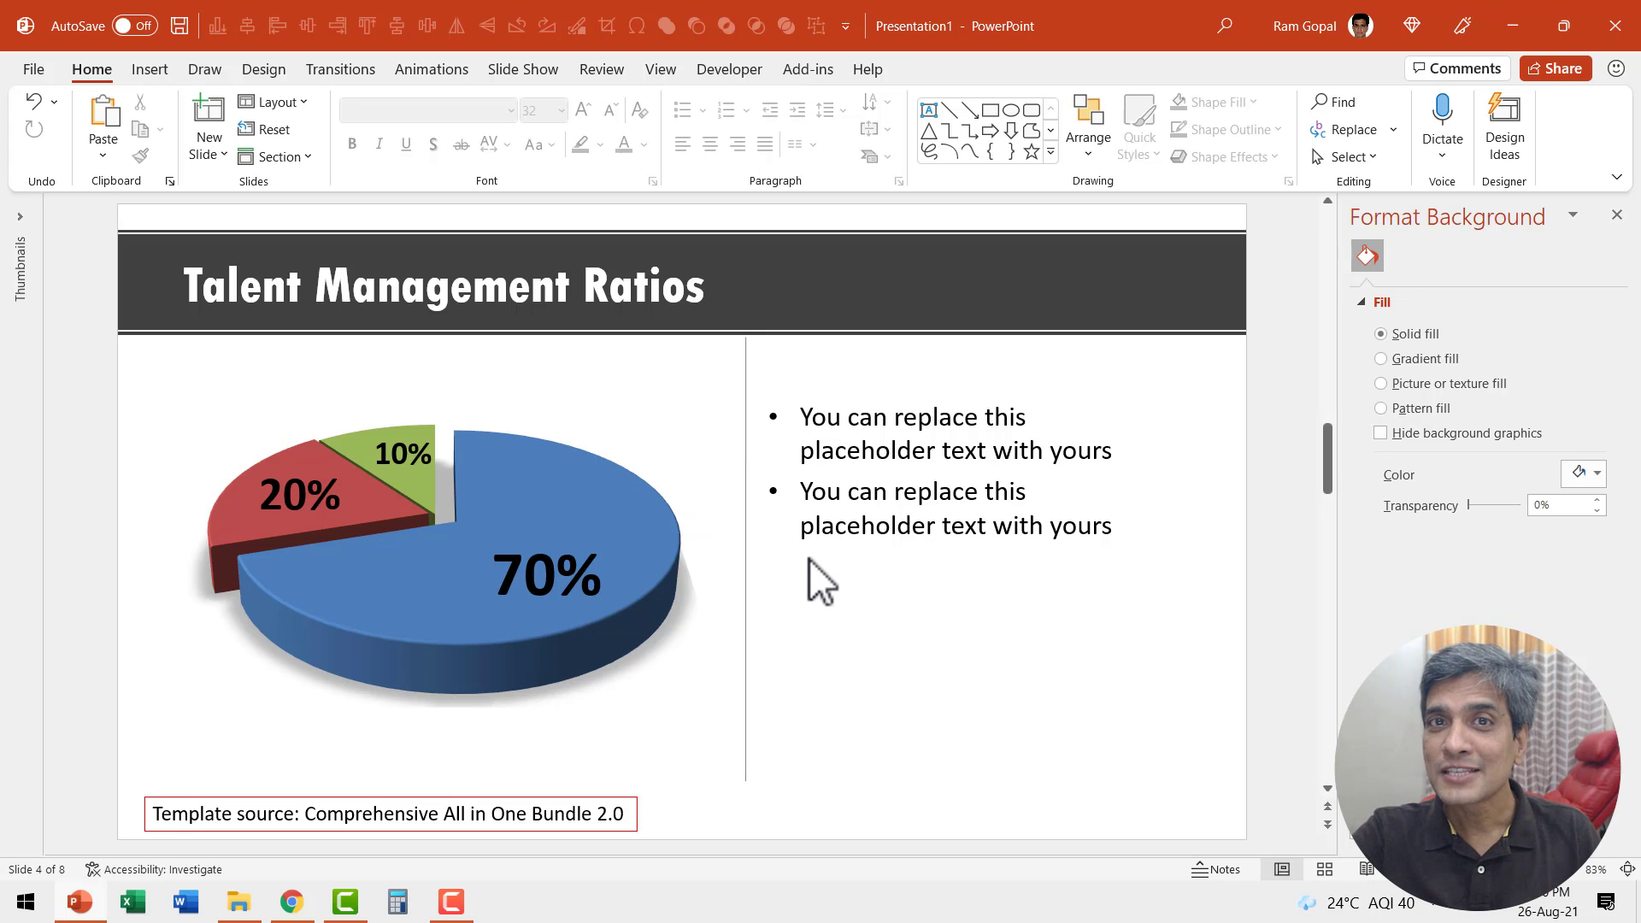
{"action": "scroll", "coordinate": [808, 558], "scroll_direction": "down", "scroll_amount": 1}
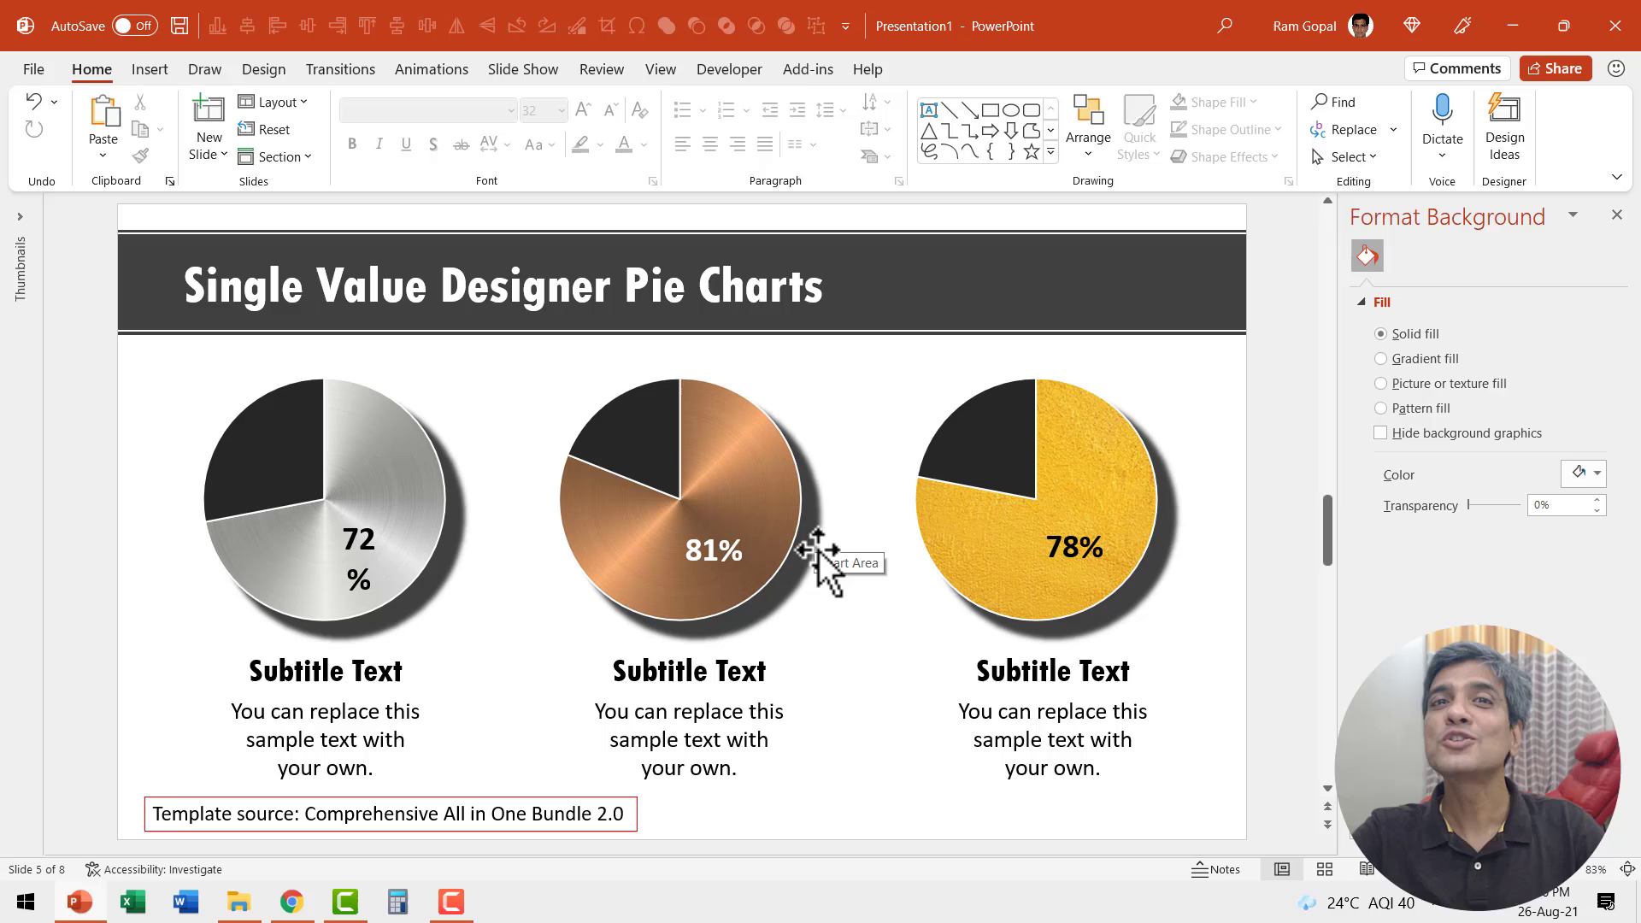
{"action": "scroll", "coordinate": [821, 551], "scroll_direction": "down", "scroll_amount": 1}
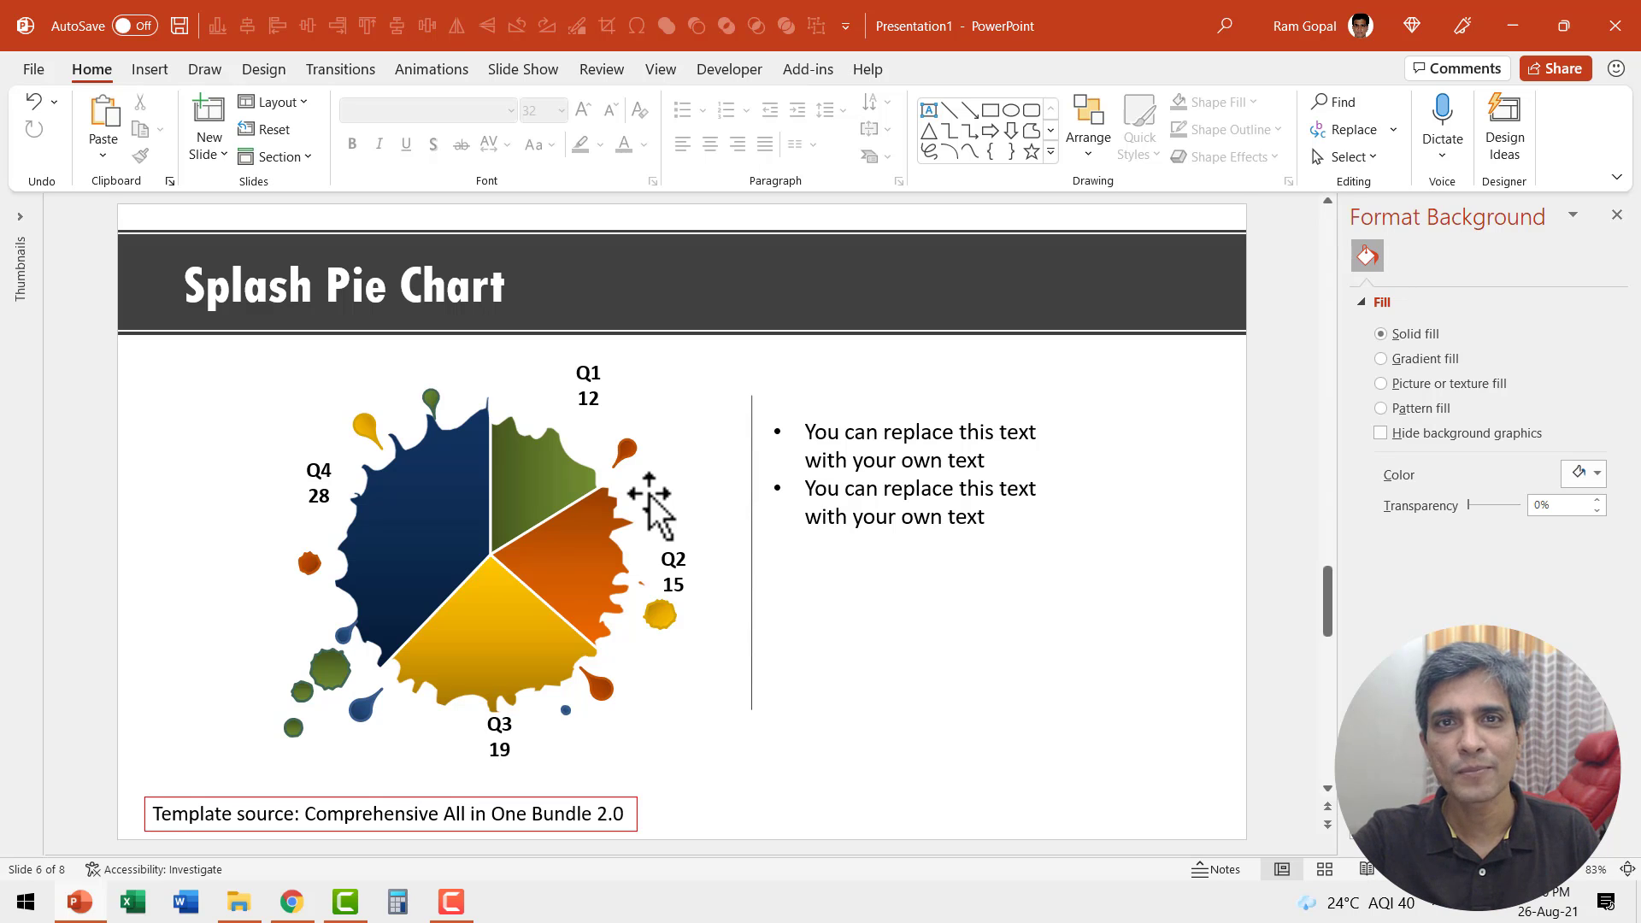
{"action": "double_click", "coordinate": [547, 478]}
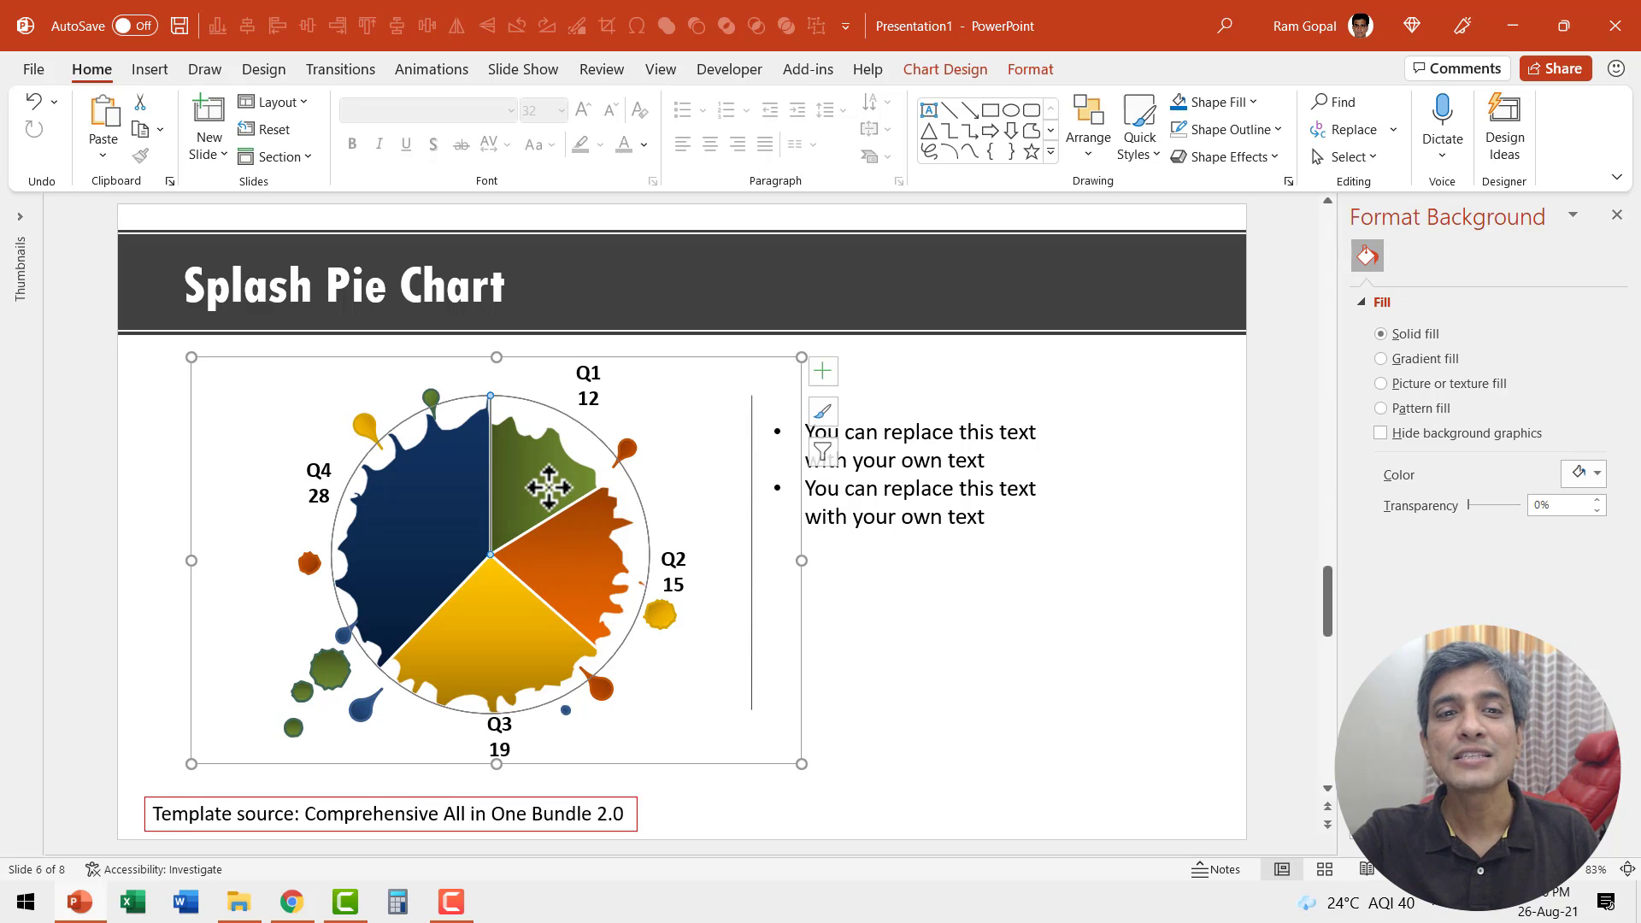
{"action": "right_click", "coordinate": [629, 485]}
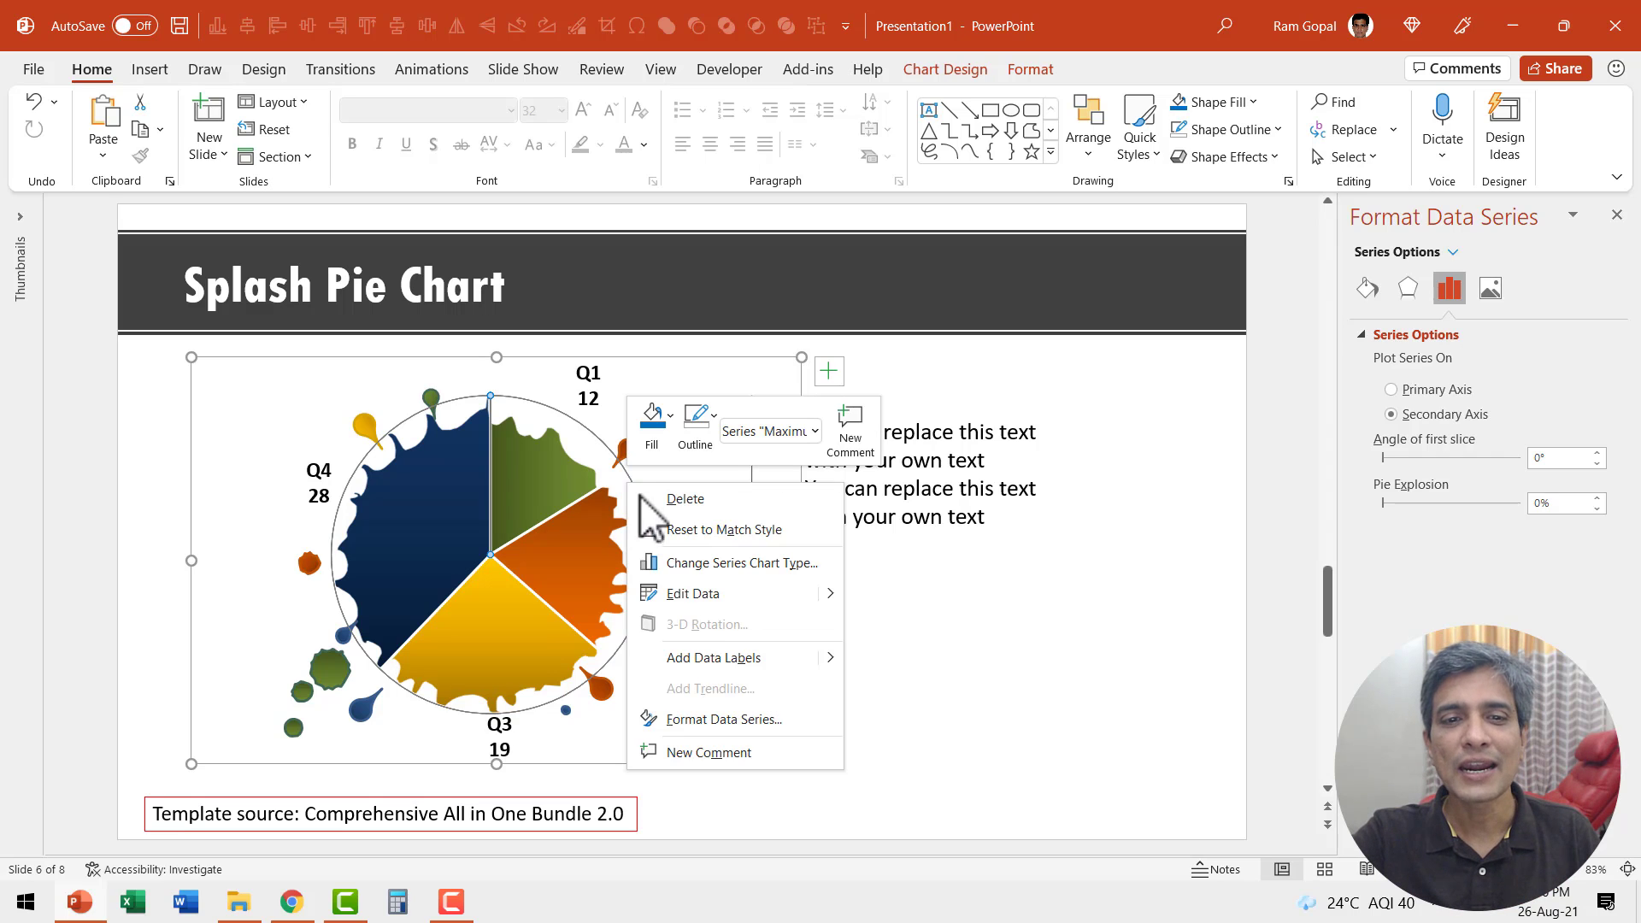
{"action": "left_click", "coordinate": [730, 593]}
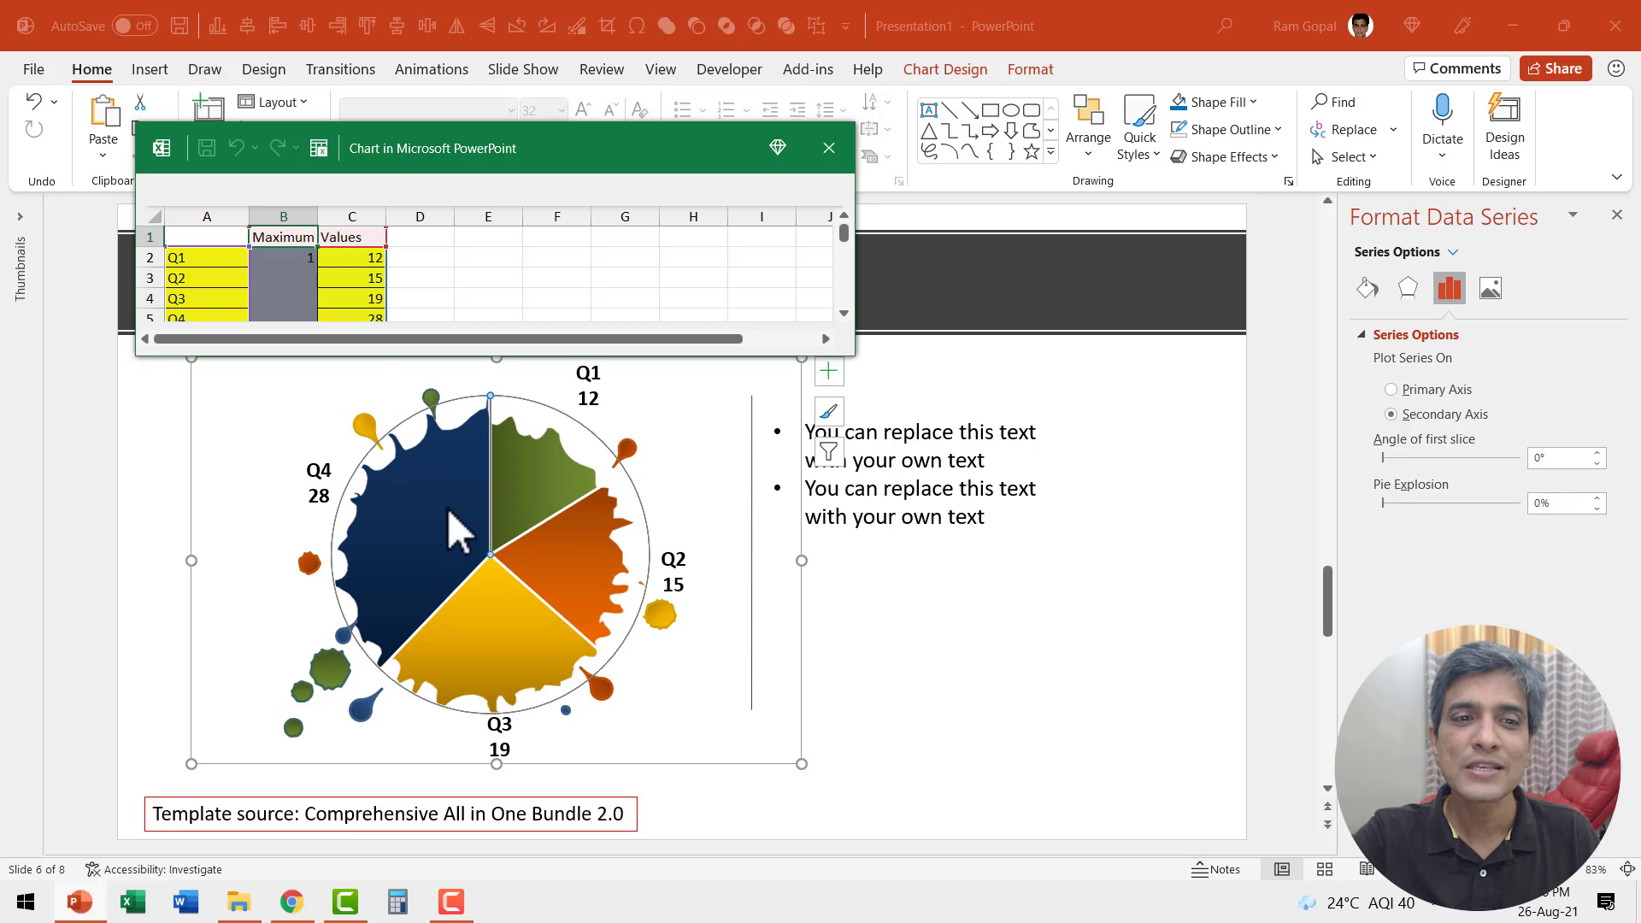
{"action": "left_click", "coordinate": [834, 160]}
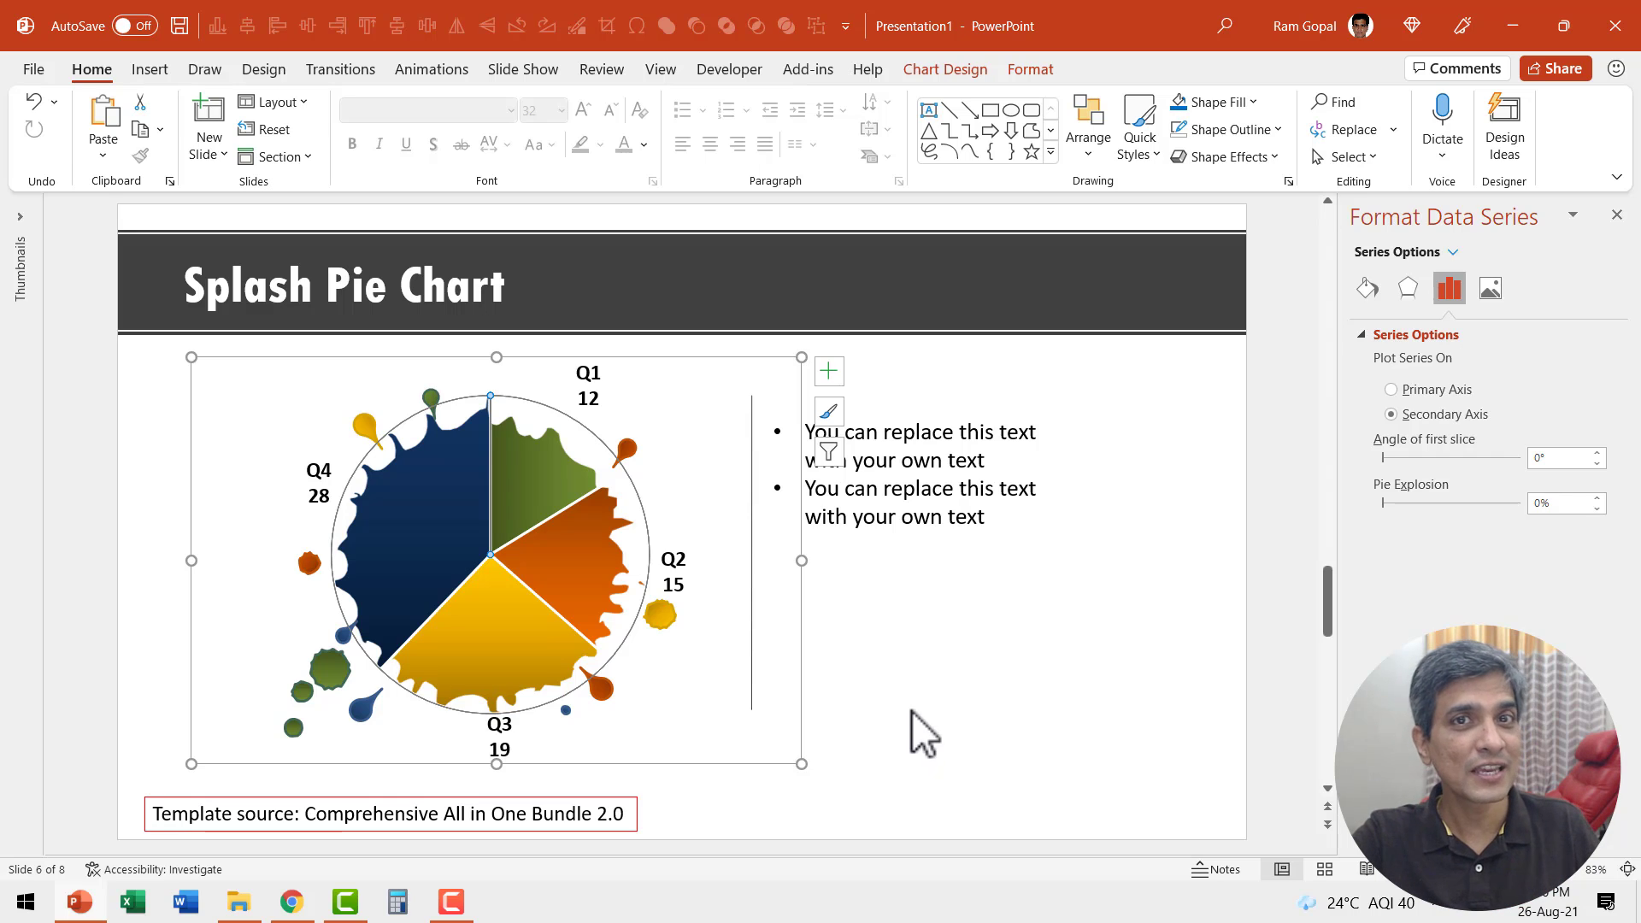
{"action": "left_click", "coordinate": [914, 705]}
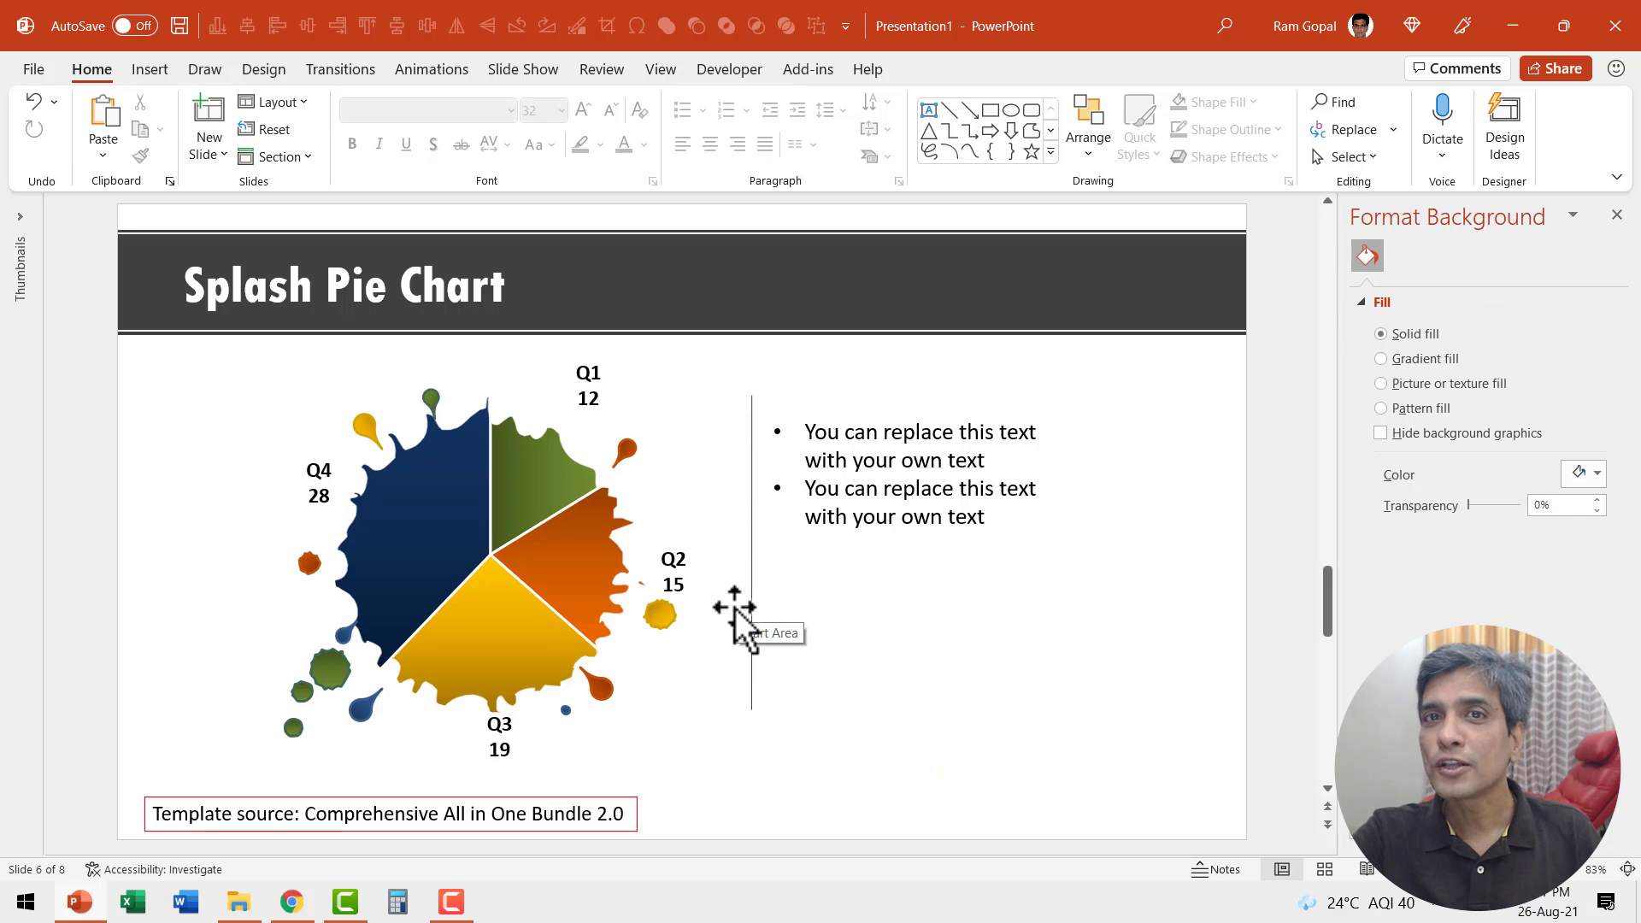
- Scroll past slide 7 to slide 8, Stylish Dials showing 34% and 48% completed
{"action": "scroll", "coordinate": [735, 608], "scroll_direction": "down", "scroll_amount": 1}
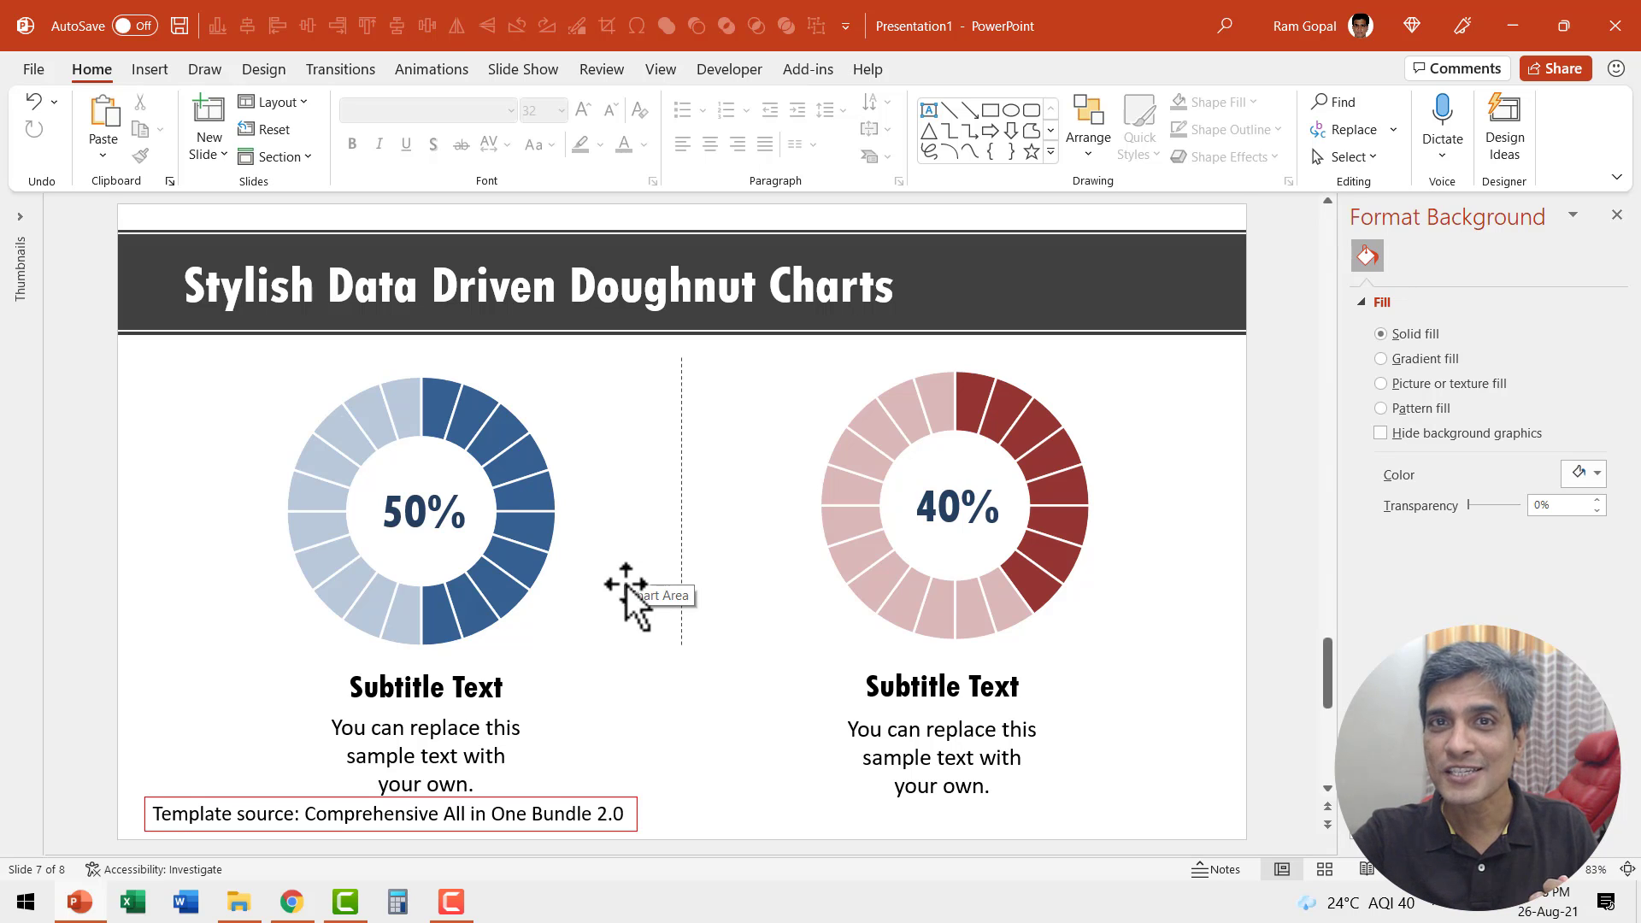
{"action": "scroll", "coordinate": [628, 584], "scroll_direction": "down", "scroll_amount": 1}
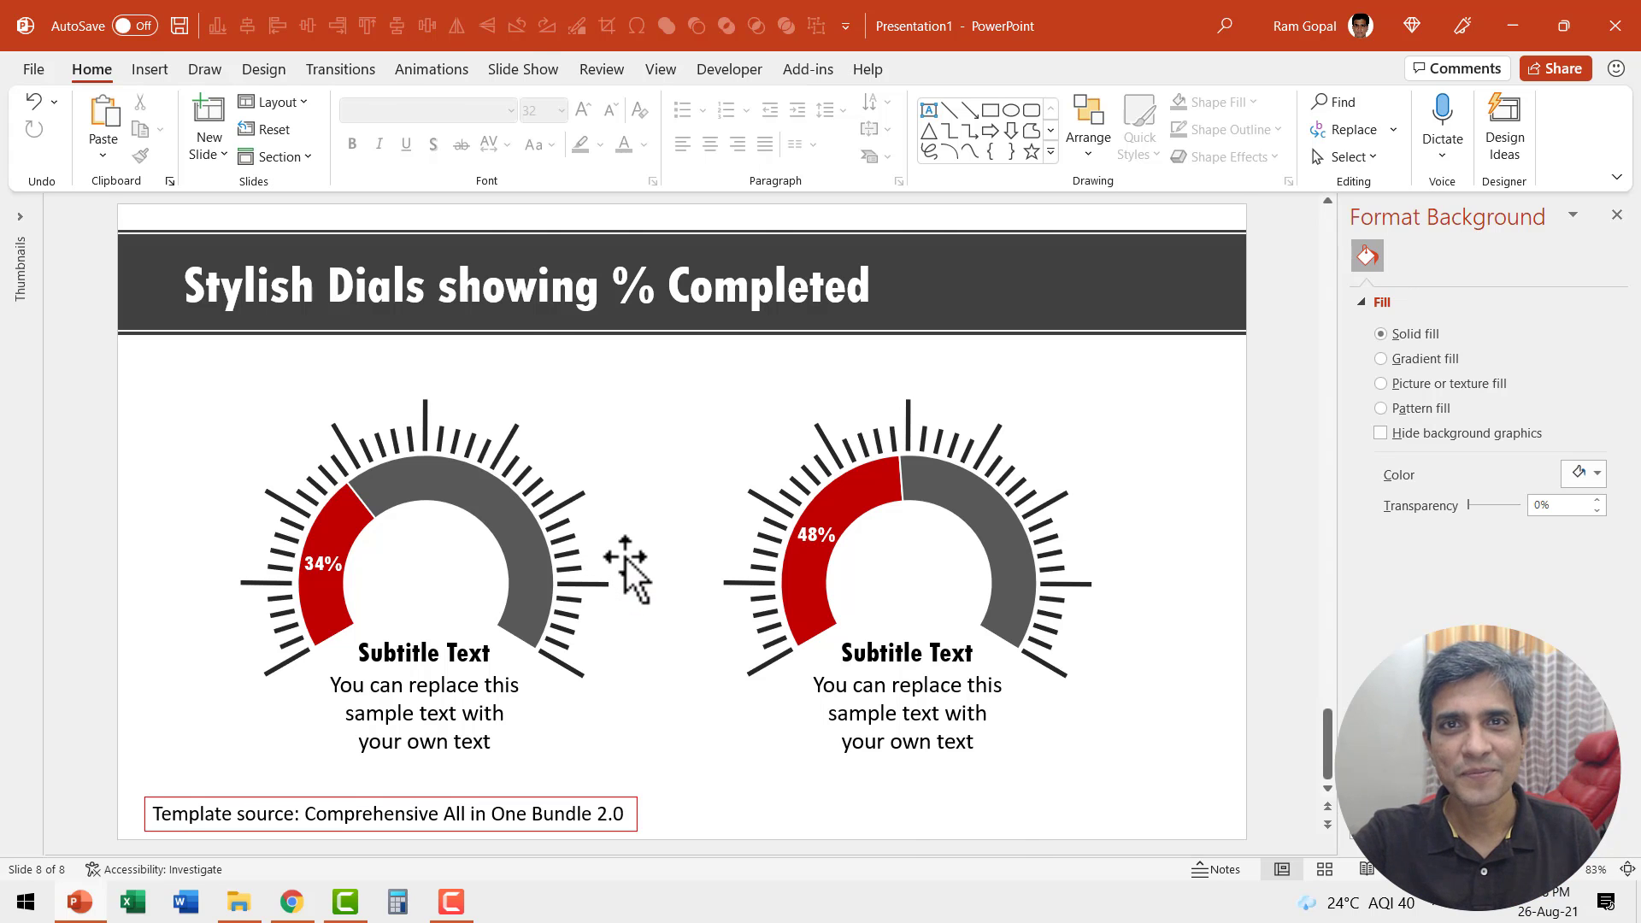
- Switch to Chrome's Comprehensive All In One PowerPoint Bundle 2.0 product page
{"action": "key", "text": "alt+Tab"}
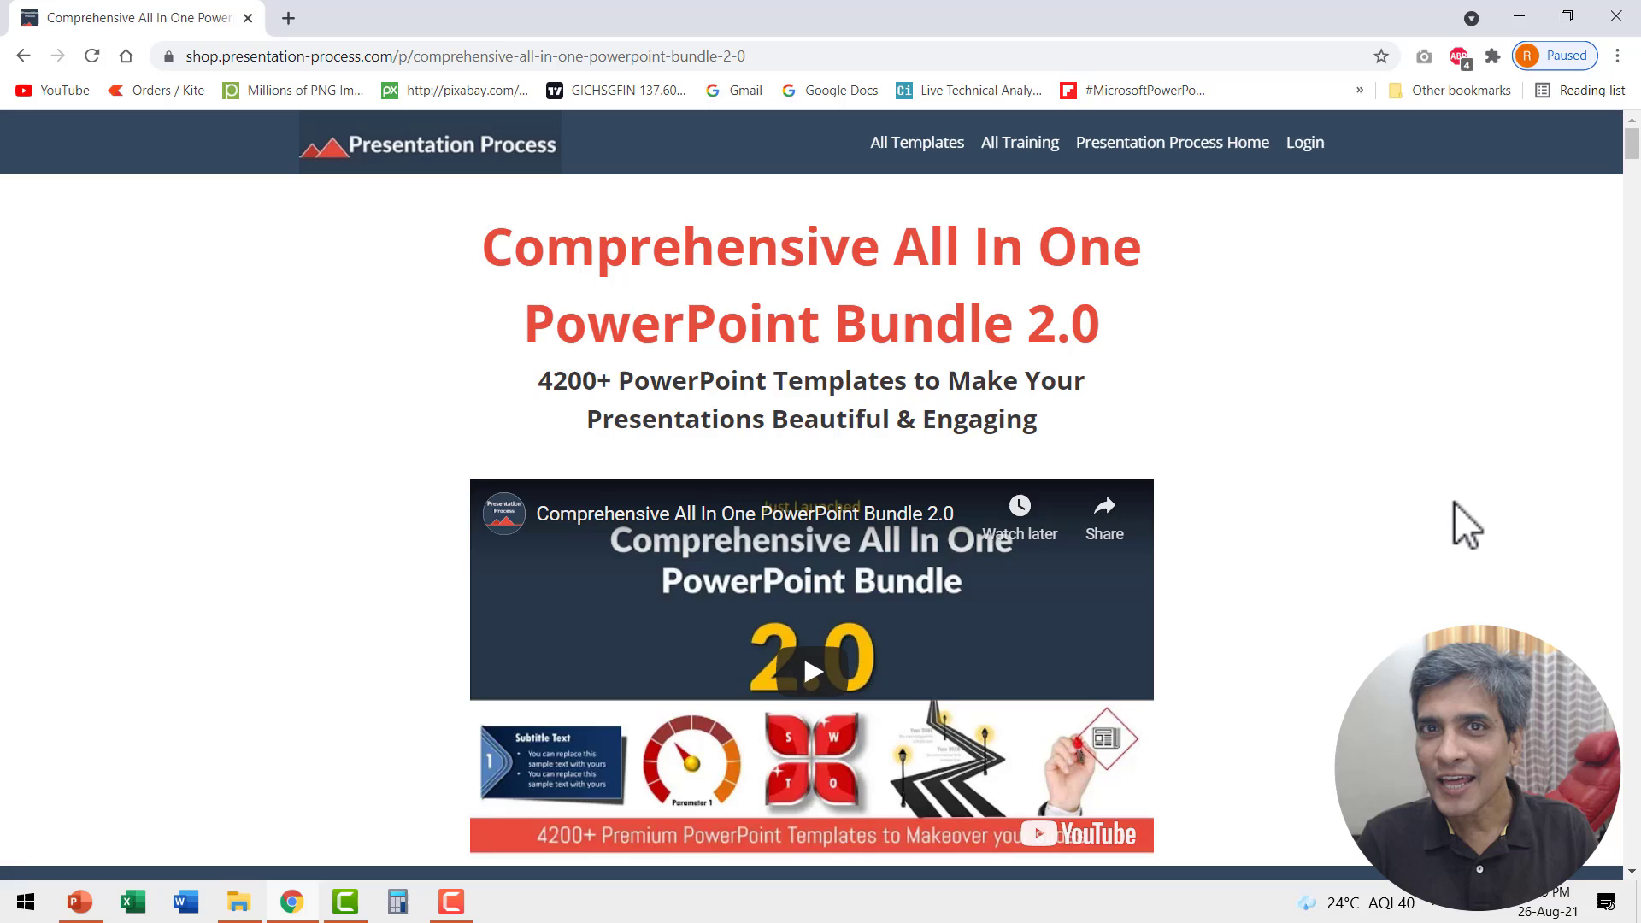